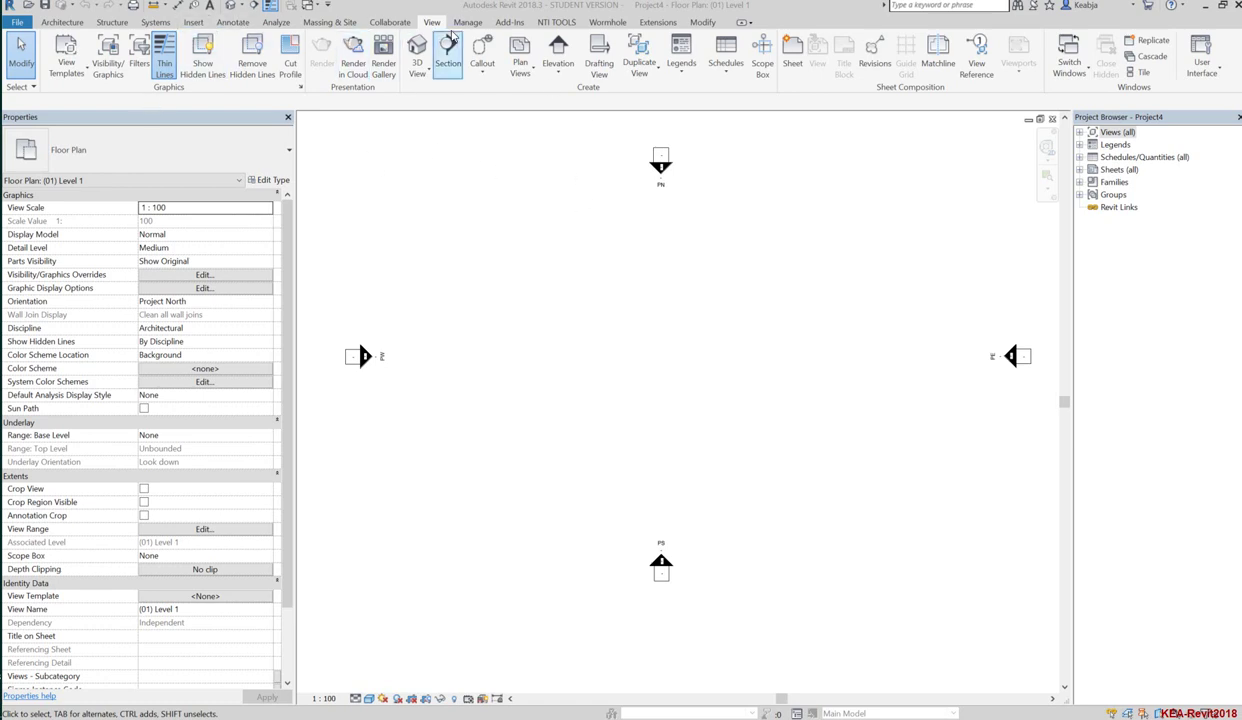
# Step: Show, then hide Revit's Recent Files page to return to Level 1, and switch to the Excel workbook
pyautogui.click(1201, 62)
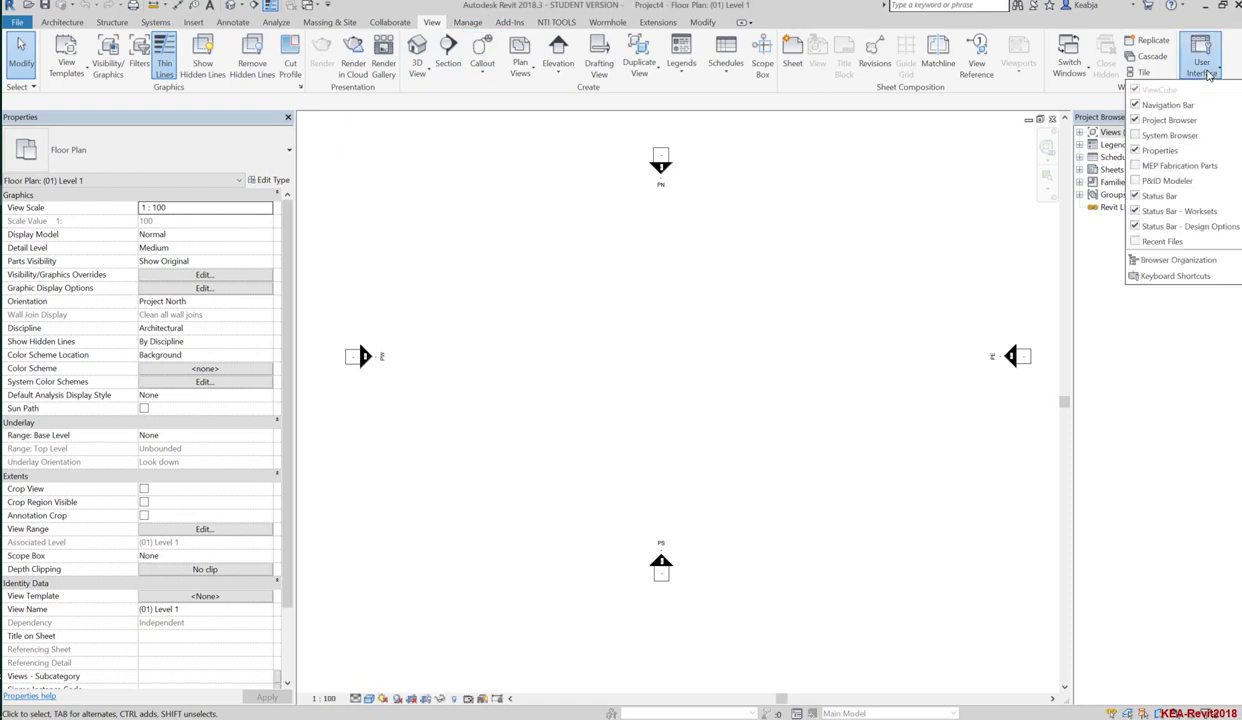
pyautogui.click(1157, 246)
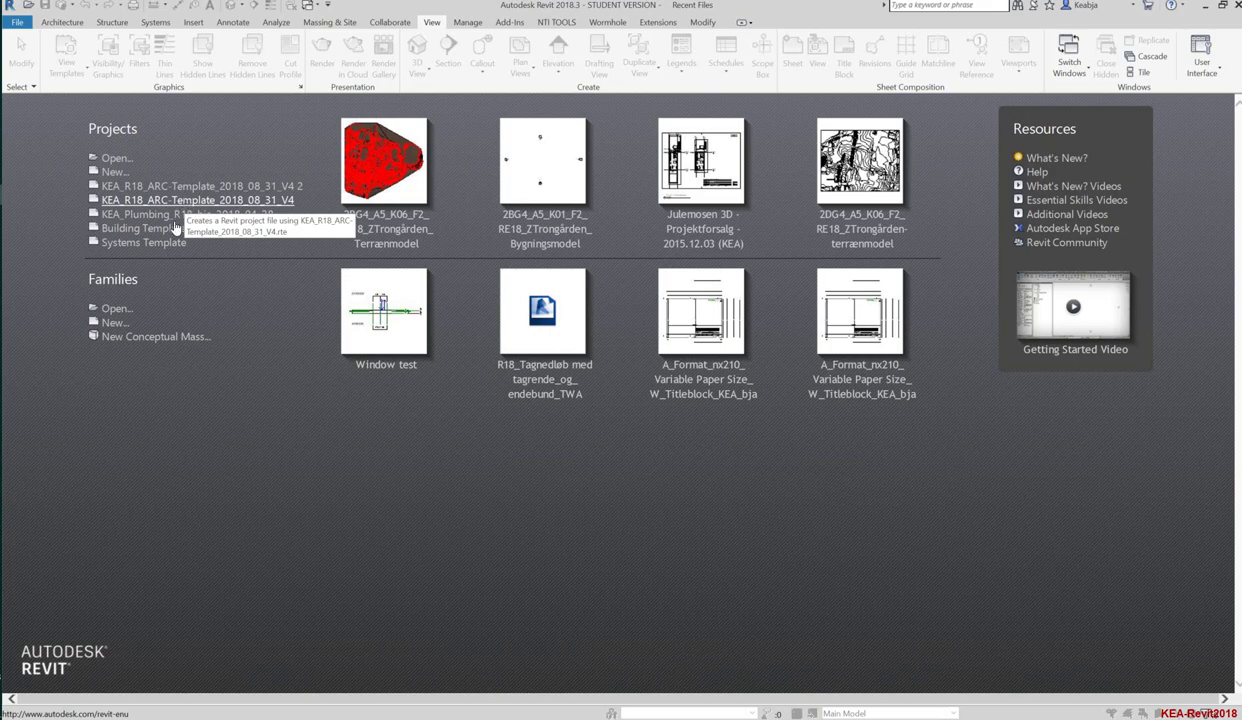
pyautogui.click(1205, 72)
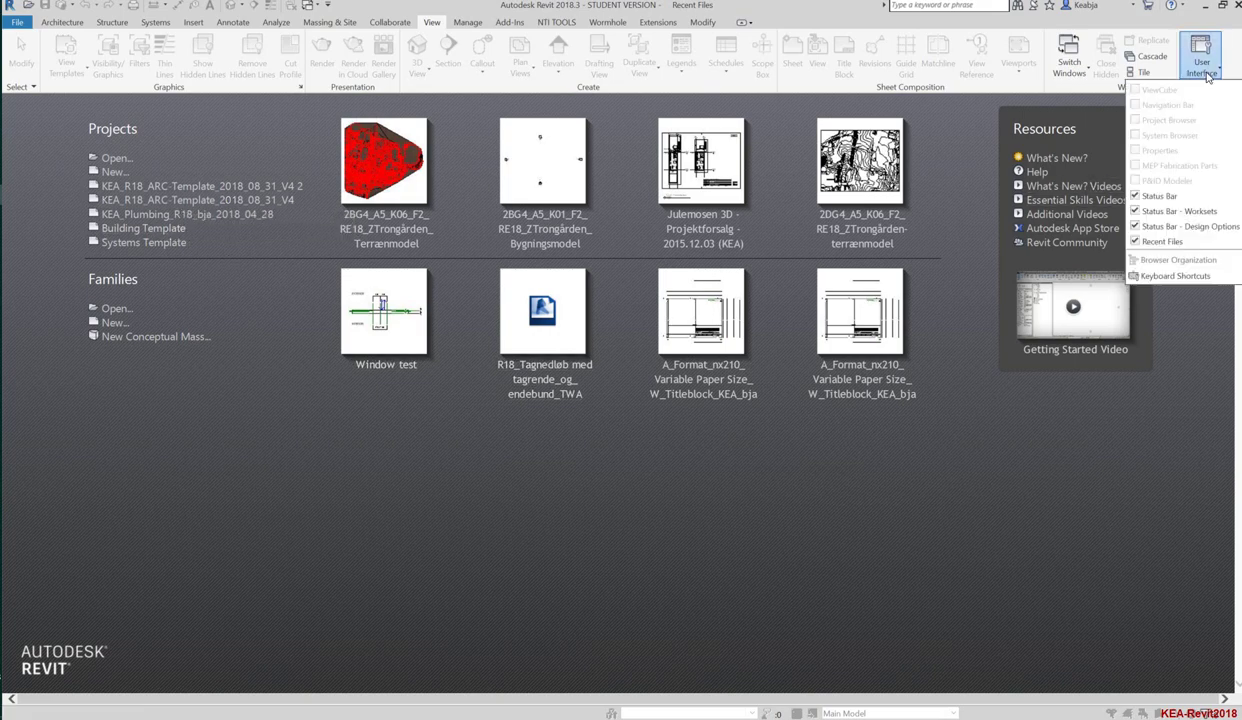
pyautogui.click(1140, 242)
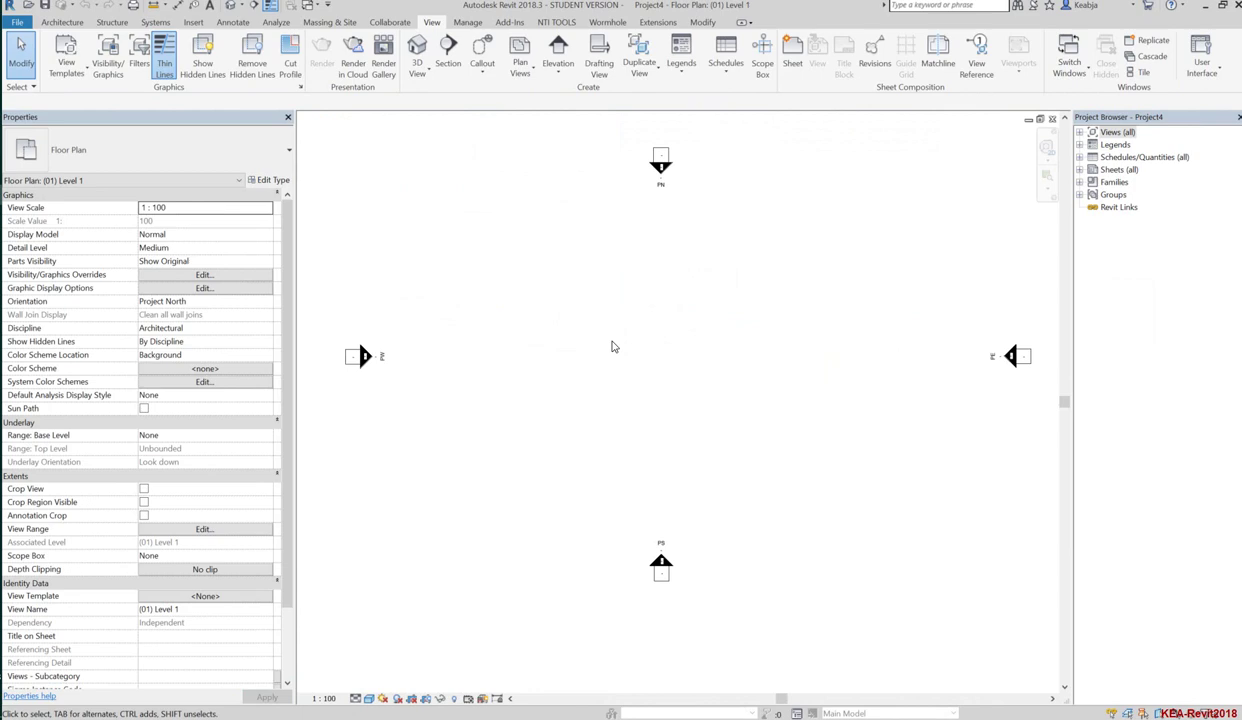
pyautogui.hotkey('alt', 'Tab')
pyautogui.press('Tab')
pyautogui.press('Tab')
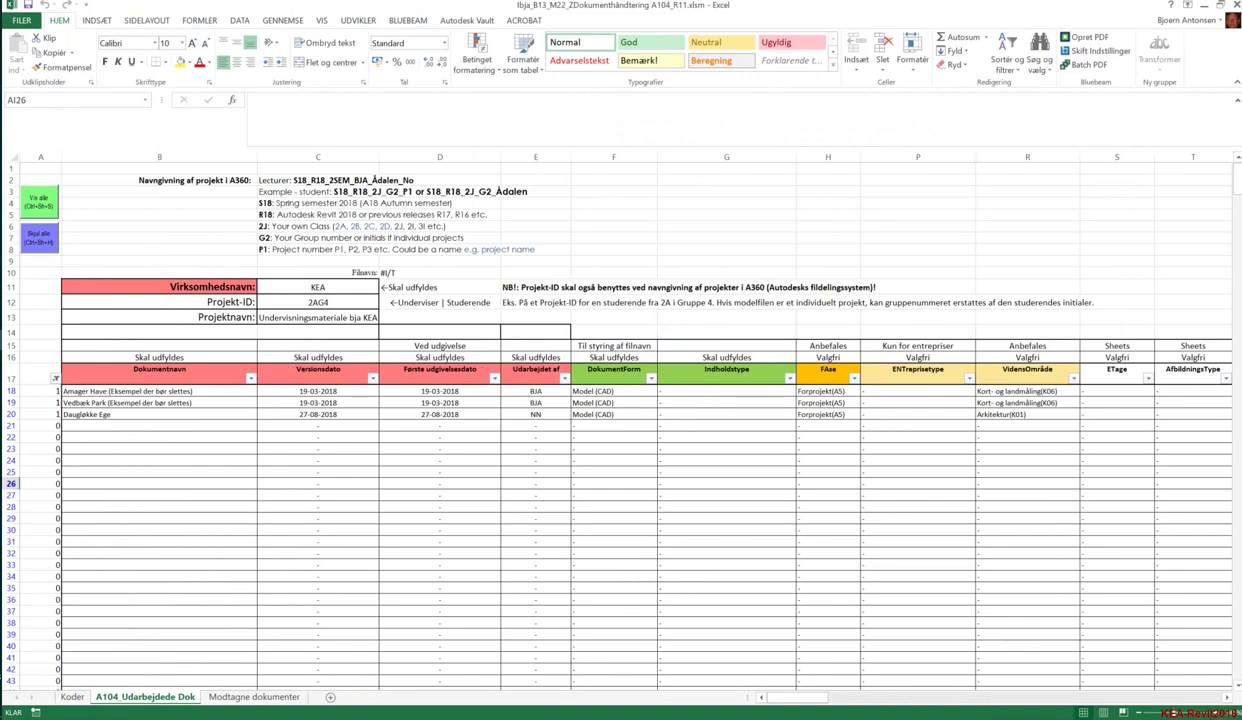
# Step: Zoom in on the register header and check company KEA and Project-ID 2AG4
pyautogui.click(1227, 712)
pyautogui.click(1227, 712)
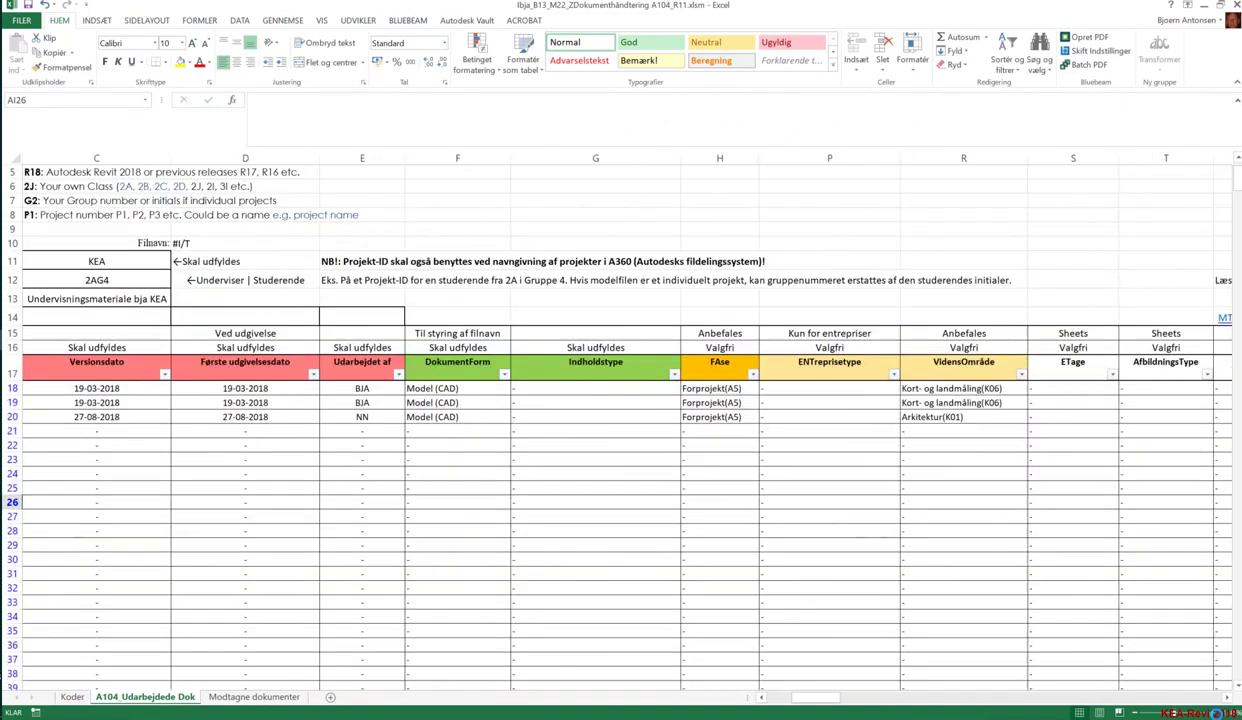
pyautogui.click(1227, 712)
pyautogui.moveTo(820, 697); pyautogui.dragTo(790, 697)
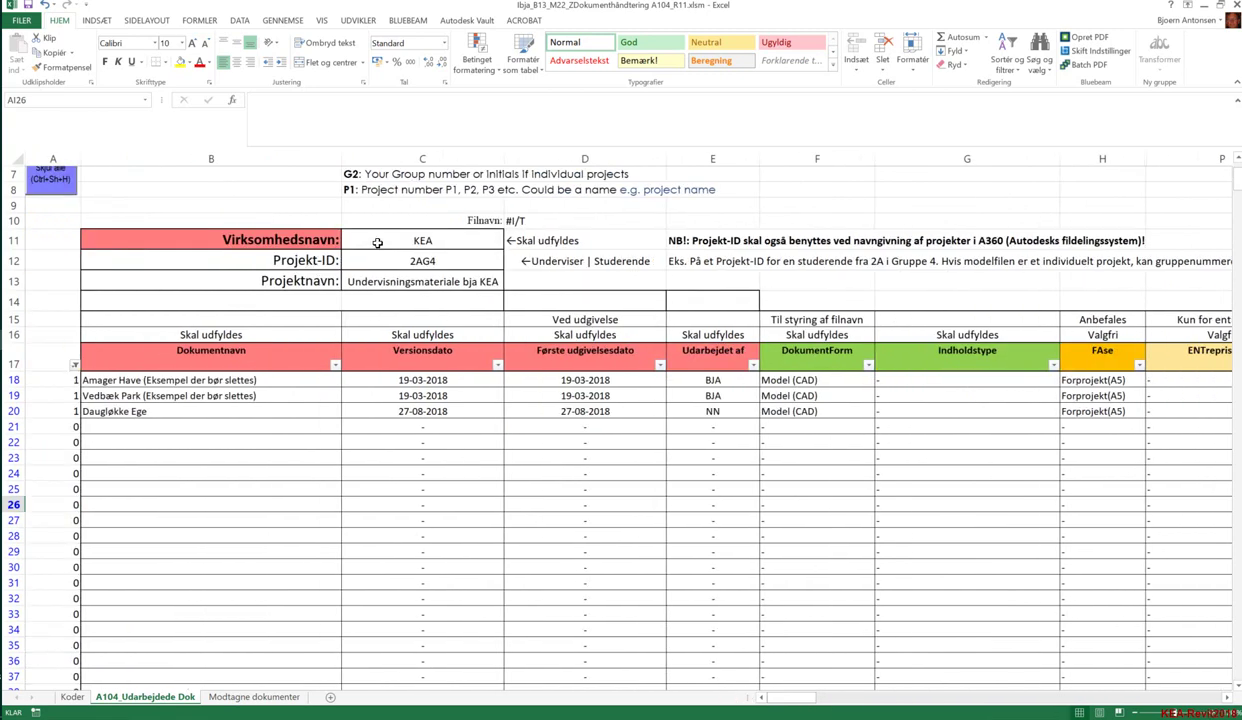
pyautogui.click(552, 240)
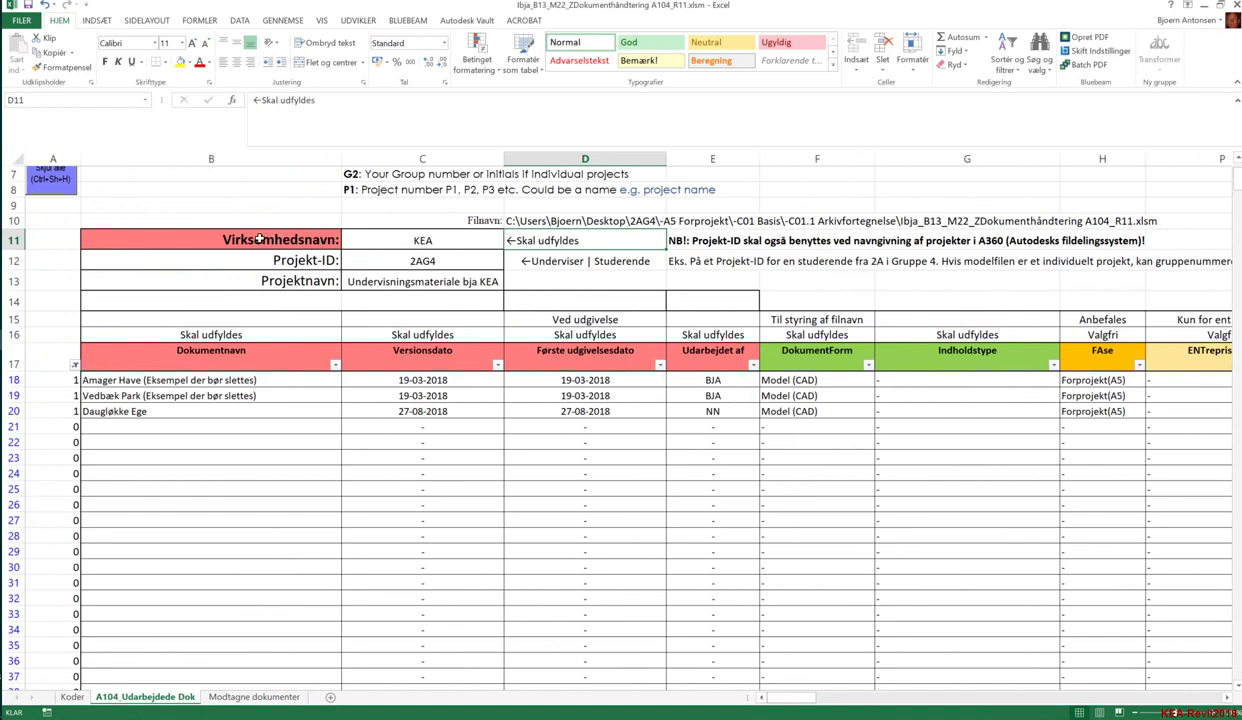
pyautogui.click(446, 237)
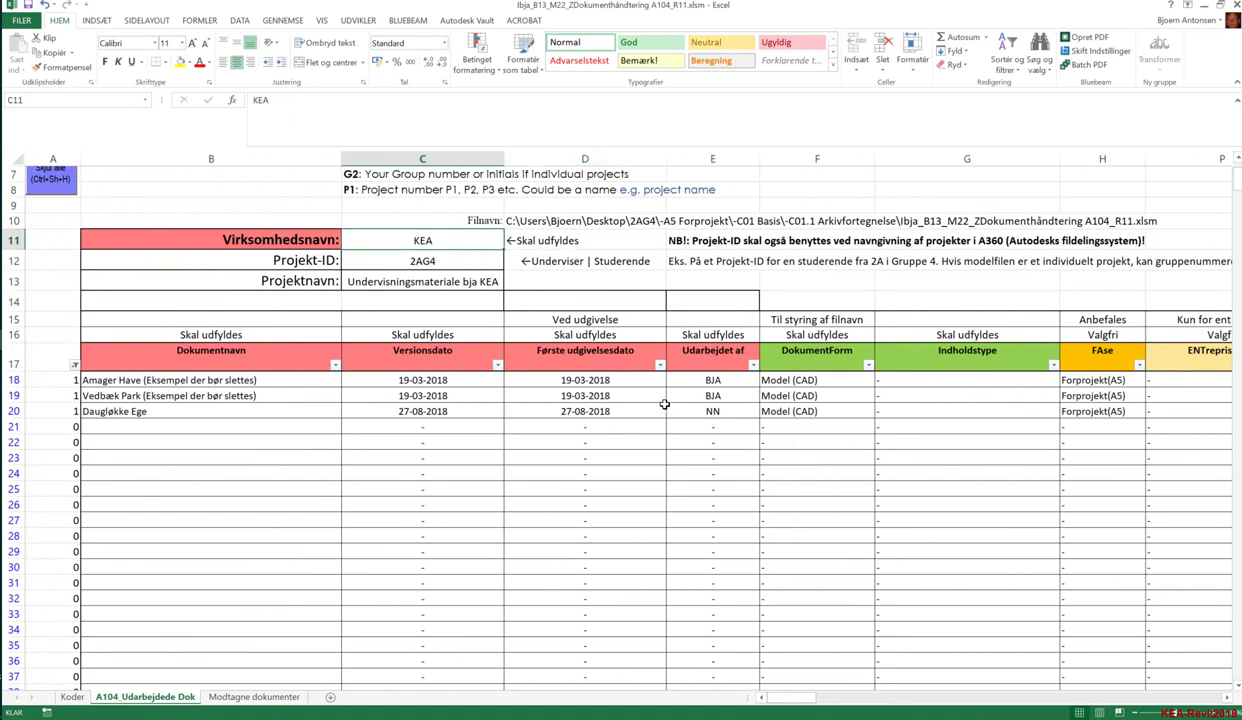
pyautogui.click(441, 259)
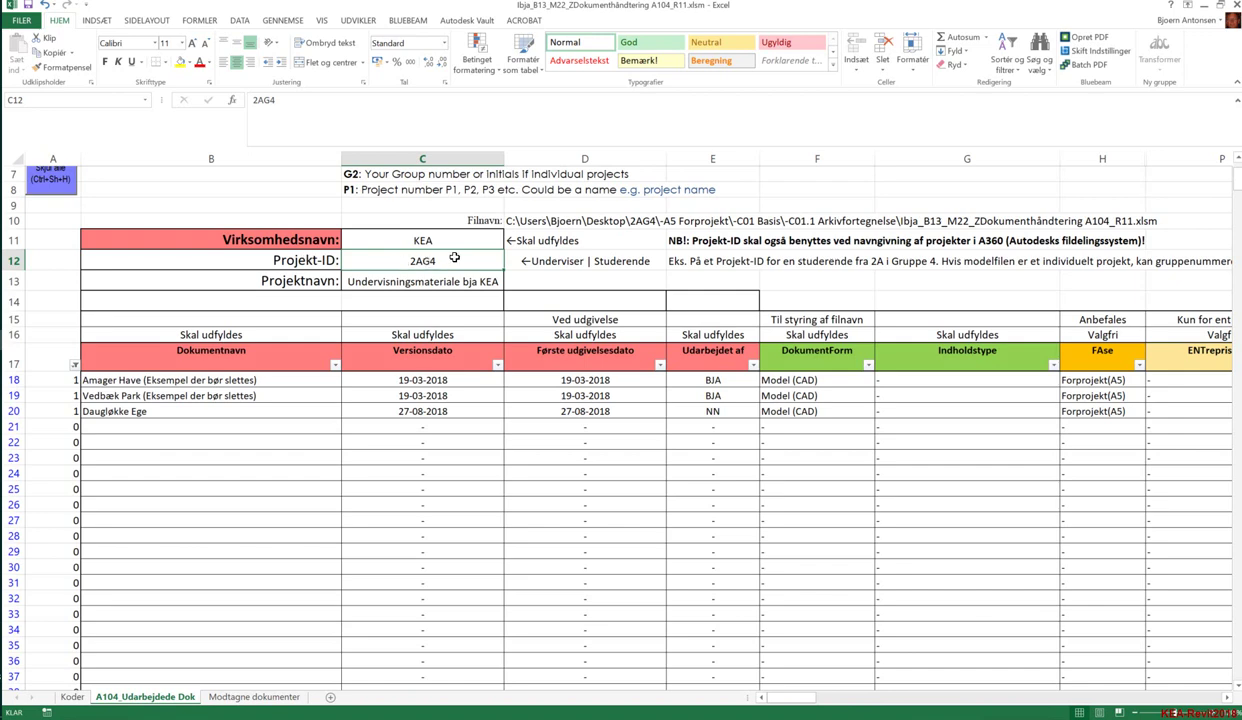
# Step: Enter 'Dokumenthåndtering A104' as the project name in C13
pyautogui.scroll(-1, 454, 258)
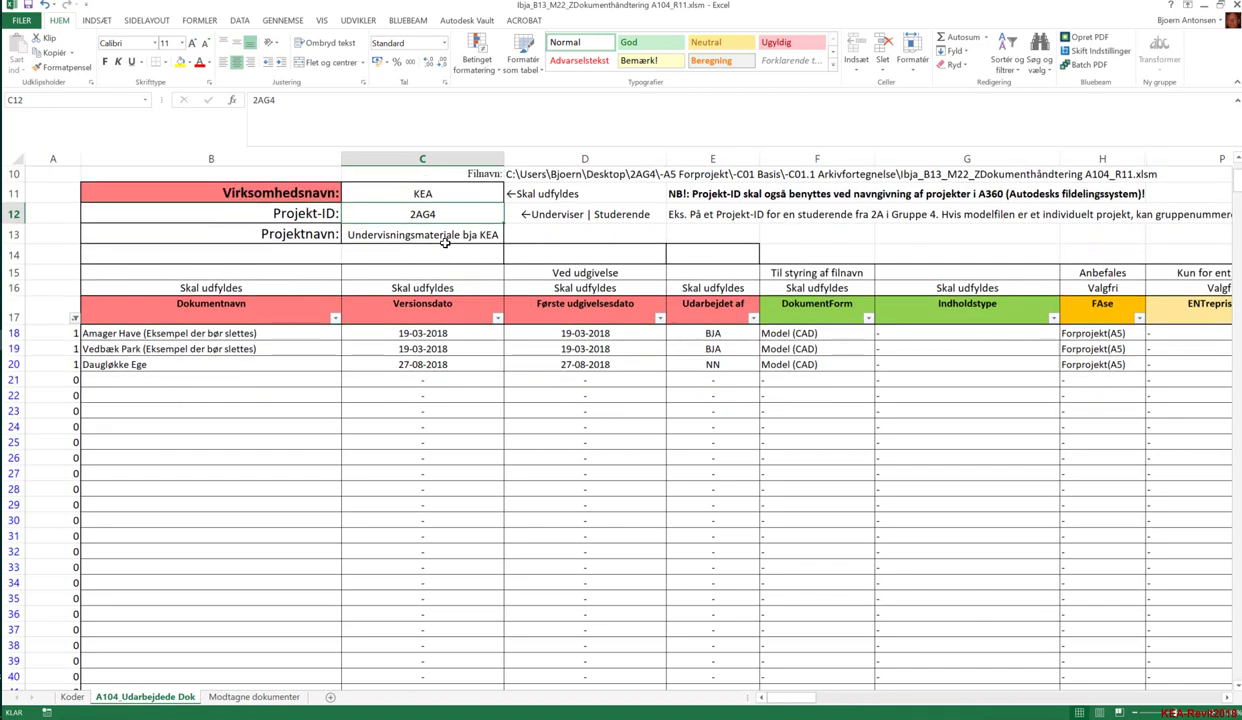
pyautogui.click(452, 236)
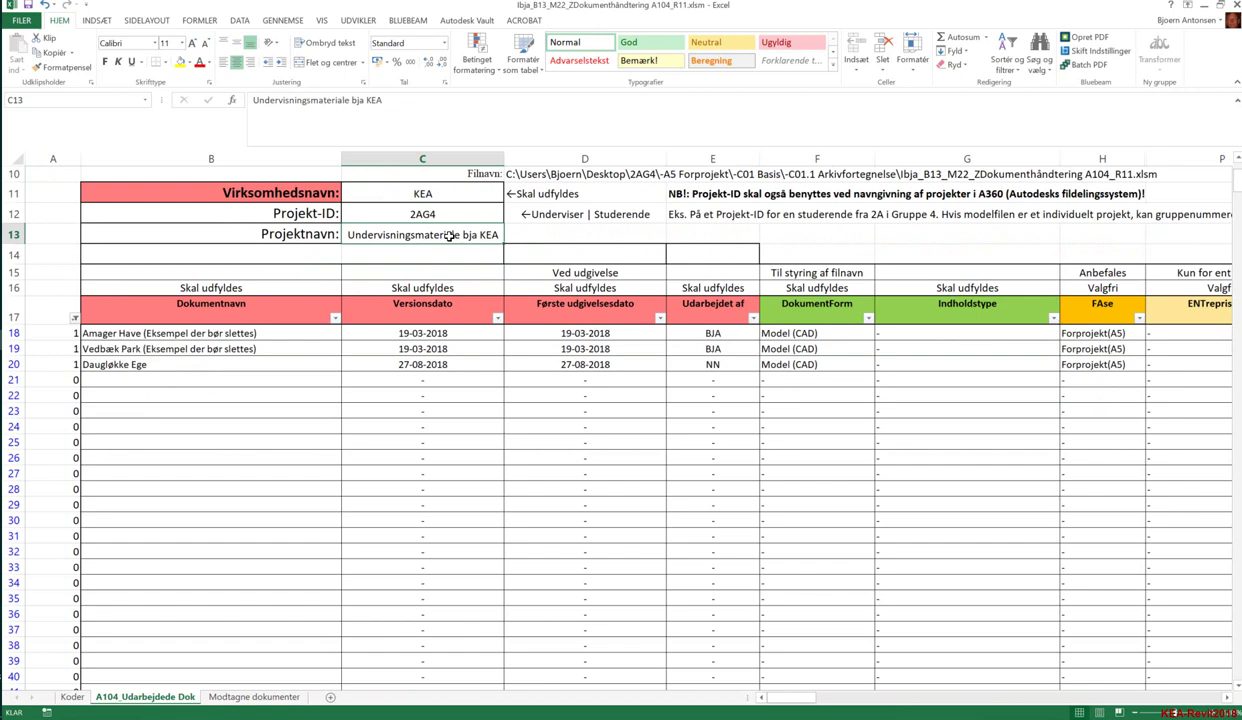
pyautogui.write('Dok')
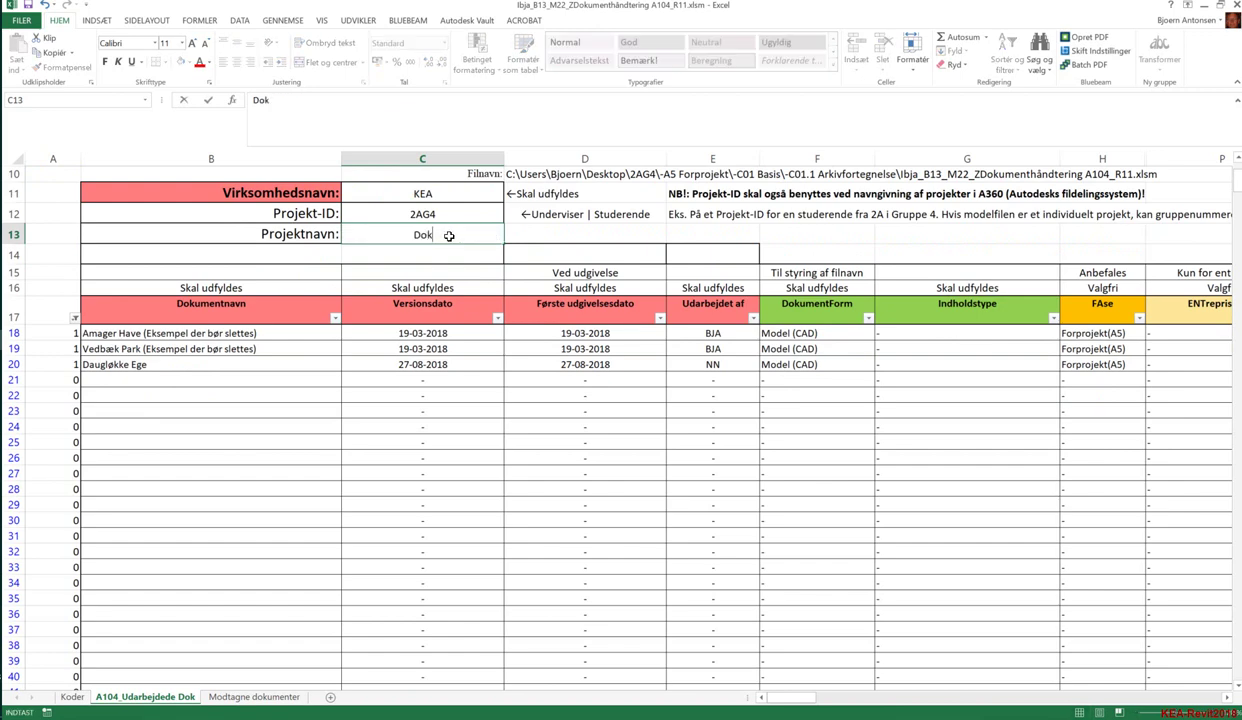
pyautogui.write('umenthån')
pyautogui.write('dtering')
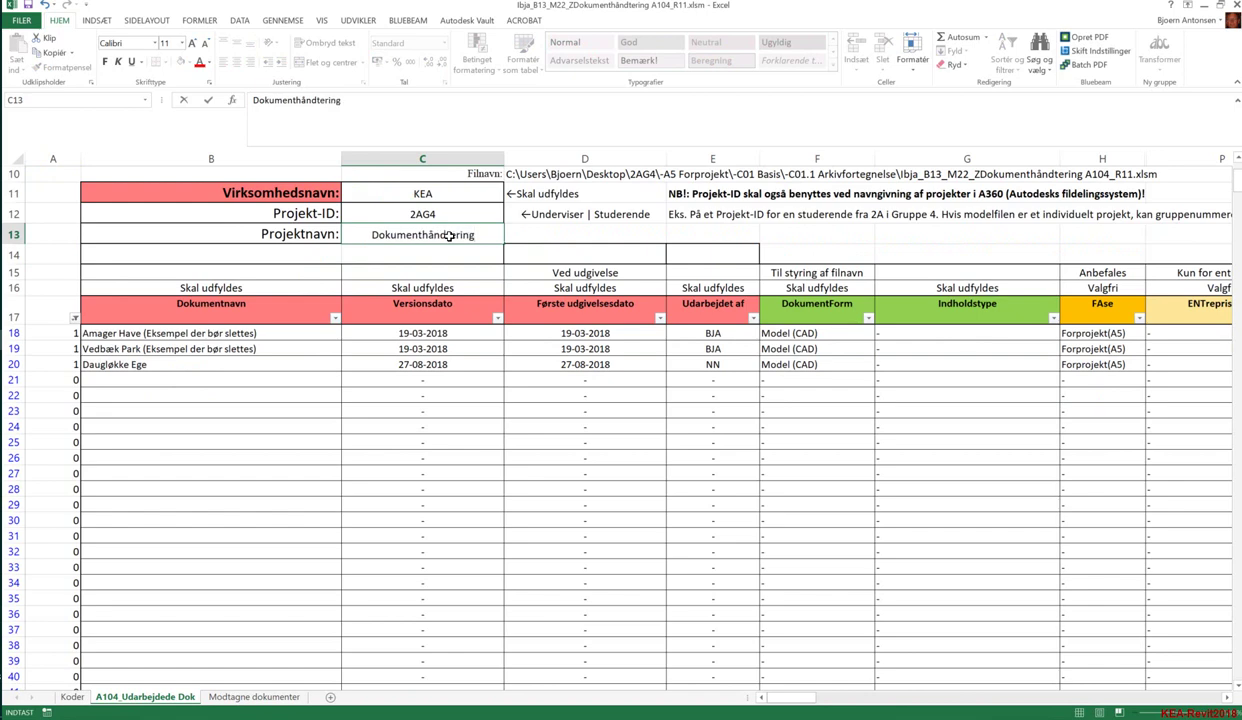
pyautogui.write(' A1')
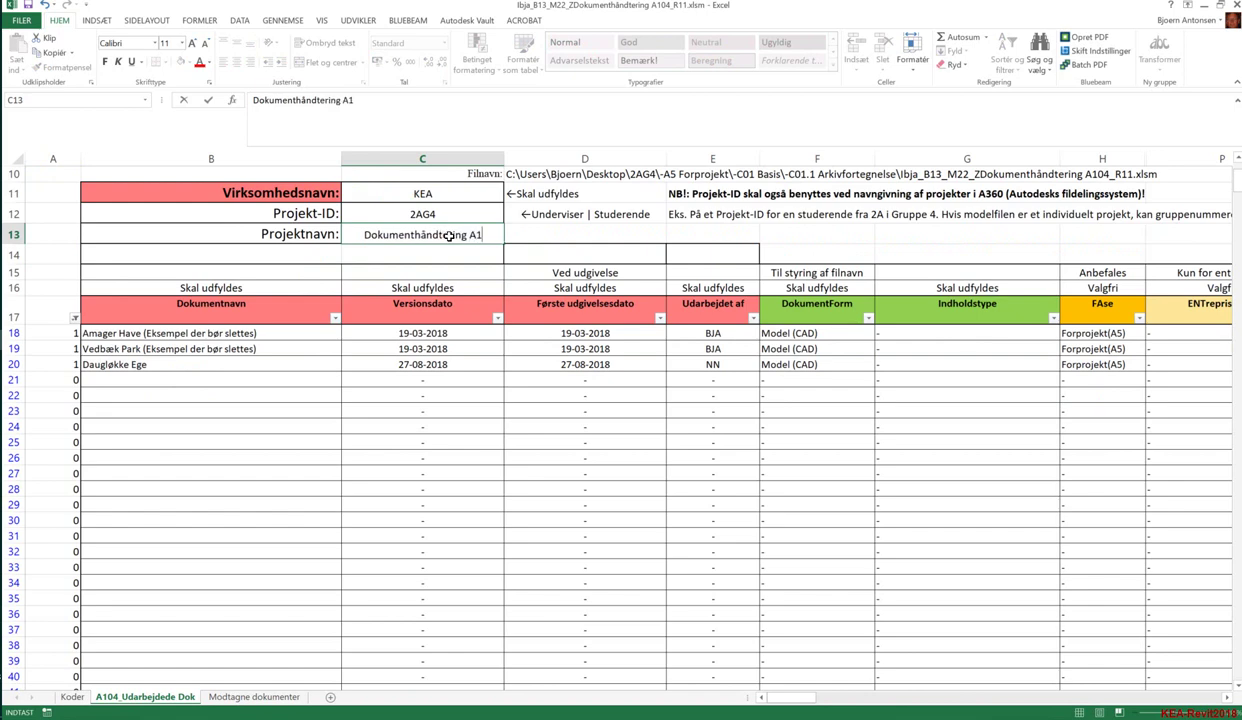
pyautogui.write('04')
pyautogui.press('Return')
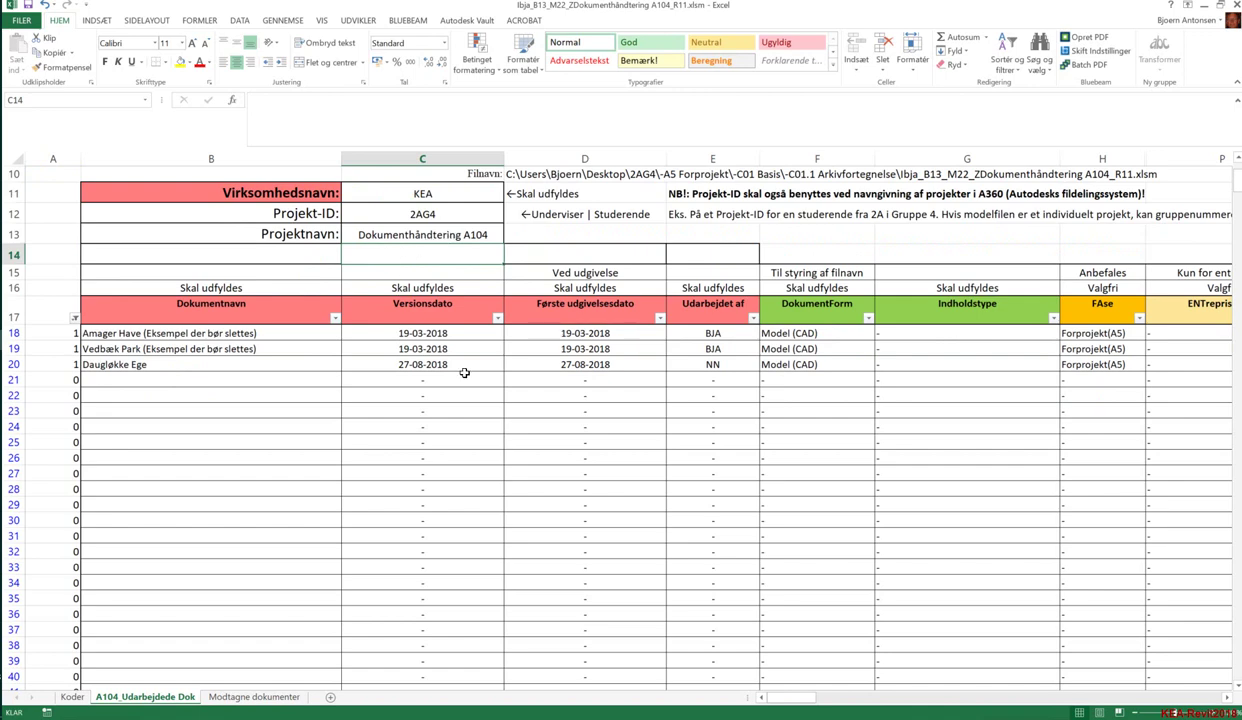
pyautogui.click(466, 440)
# Step: Enter Trongården_Terrænmodel as the first document name in B18
pyautogui.click(224, 332)
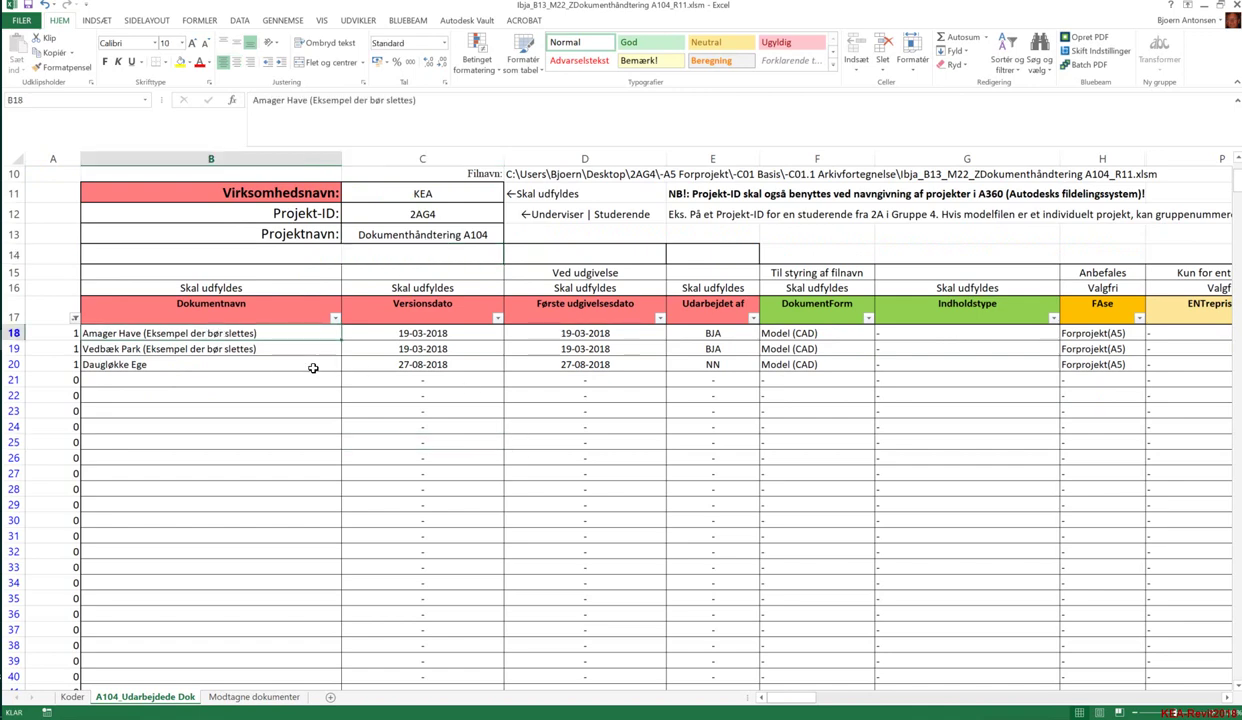
pyautogui.write('Tr')
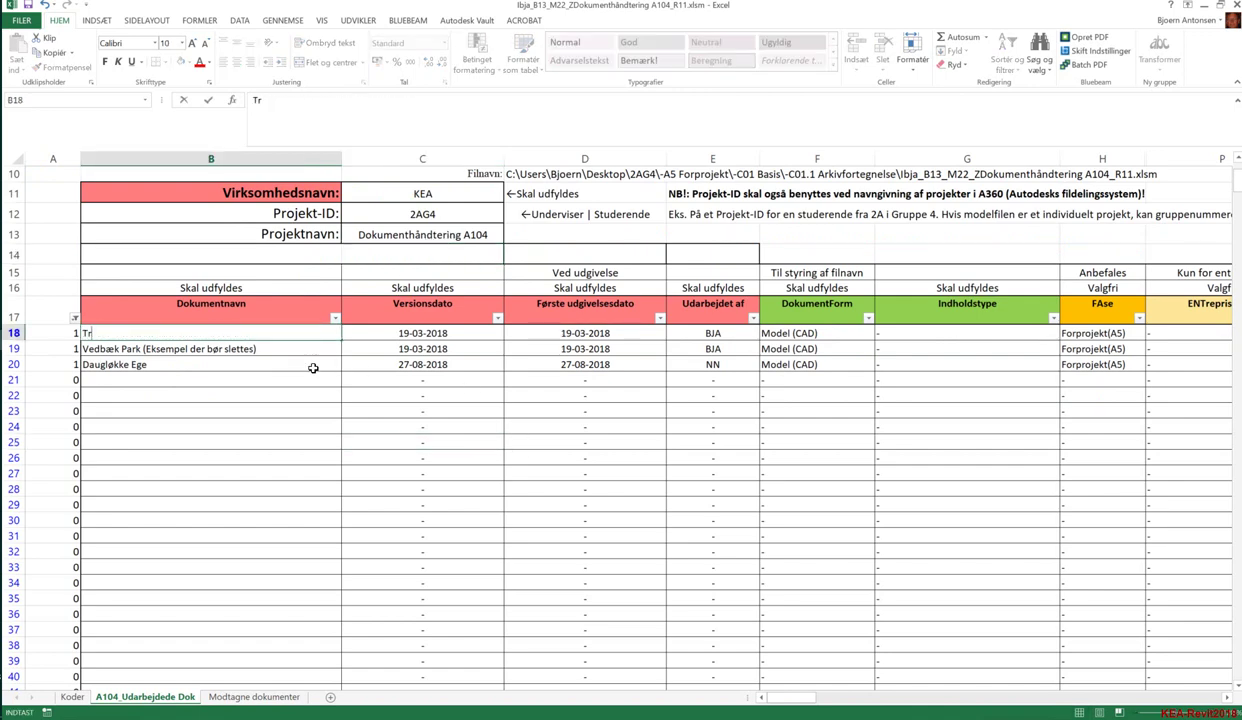
pyautogui.write('ongården_Te')
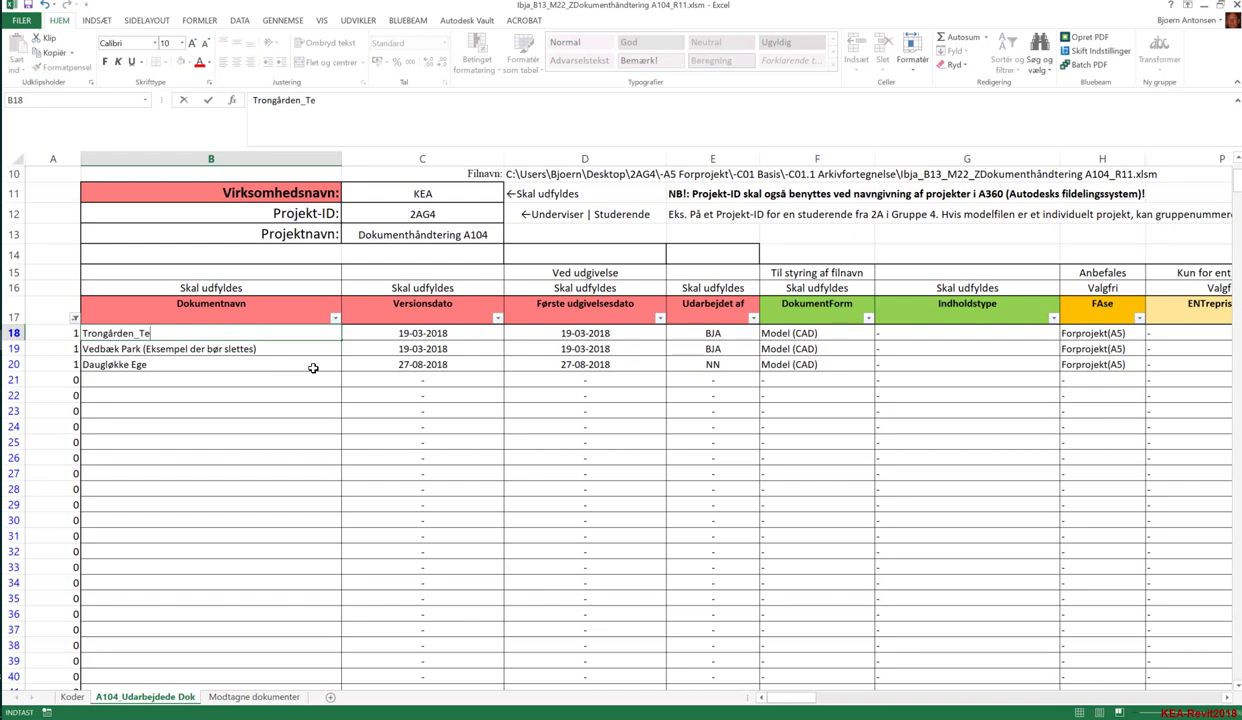
pyautogui.write('rrænmodel')
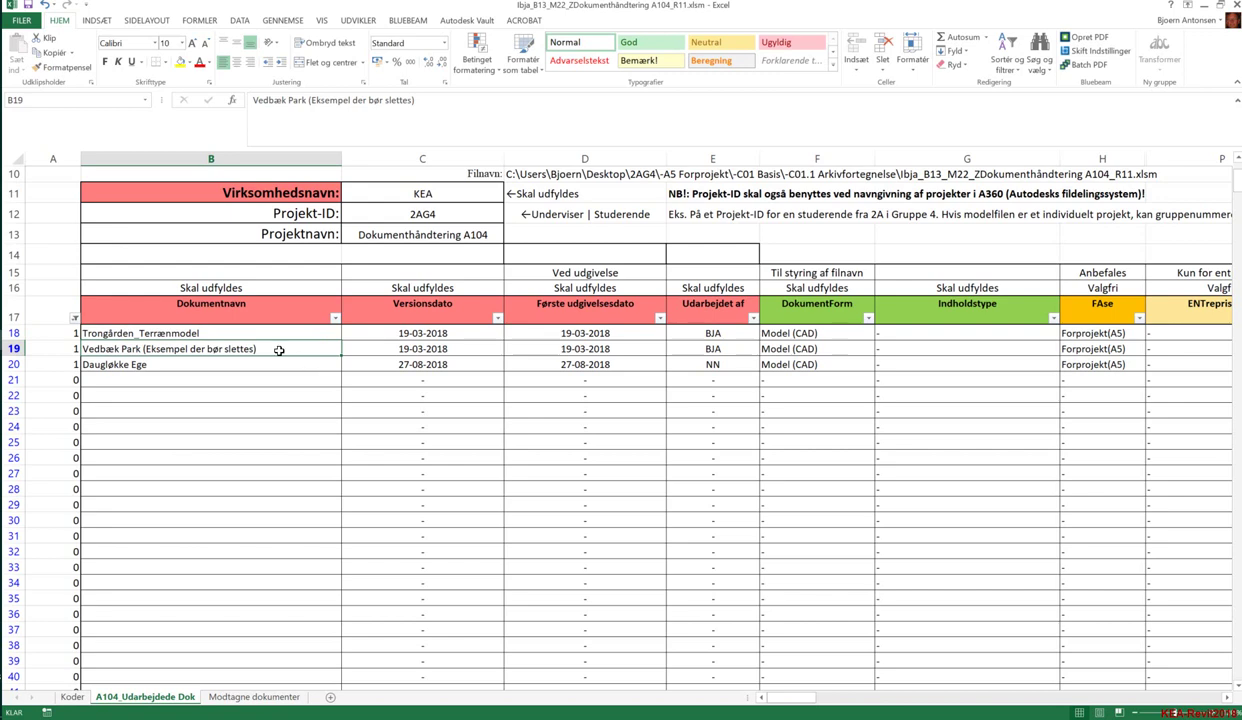
pyautogui.click(252, 333)
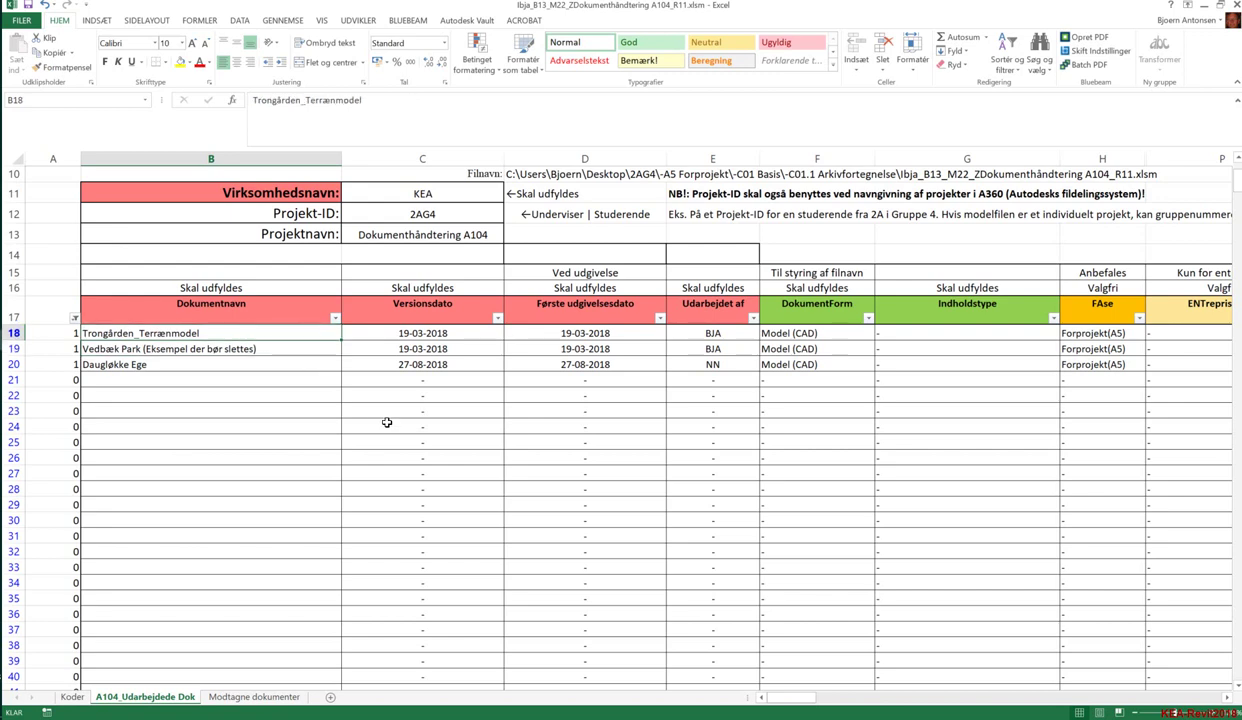
# Step: Copy the Trongården_Terrænmodel name down into B19
pyautogui.hotkey('ctrl', 'c')
pyautogui.press('Down')
pyautogui.hotkey('ctrl', 'v')
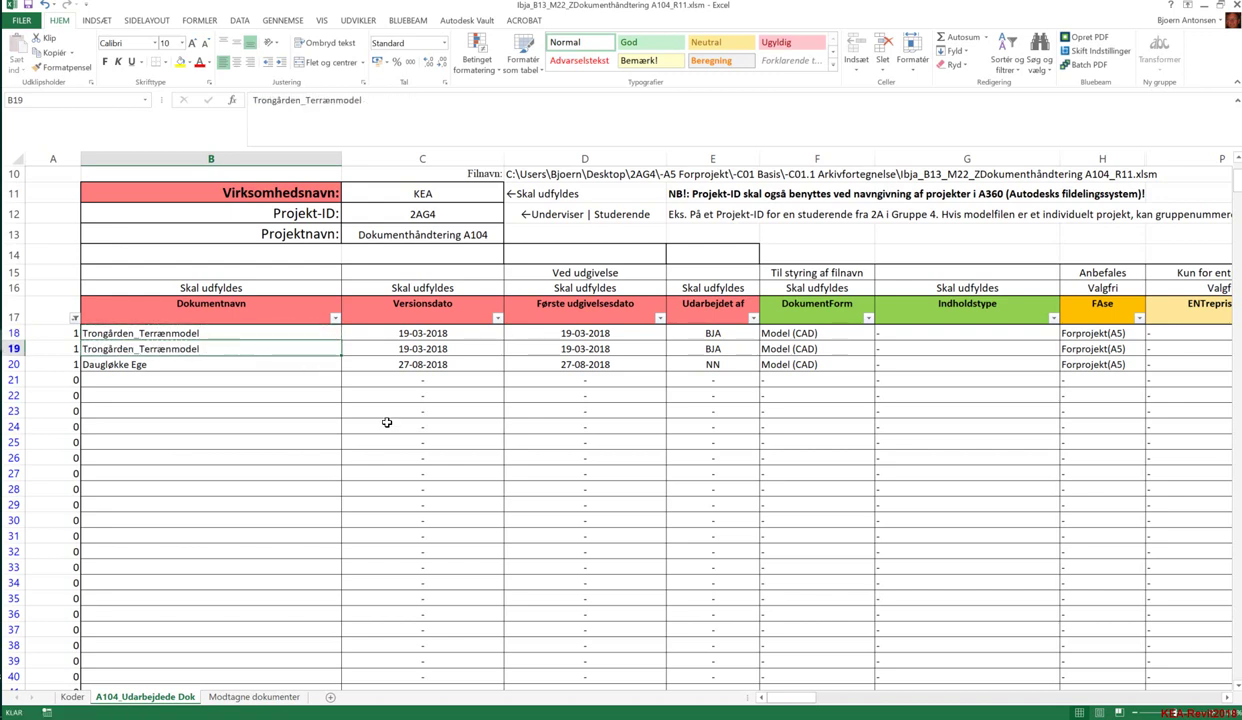
pyautogui.press('pagedown')
pyautogui.scroll(5, 383, 420)
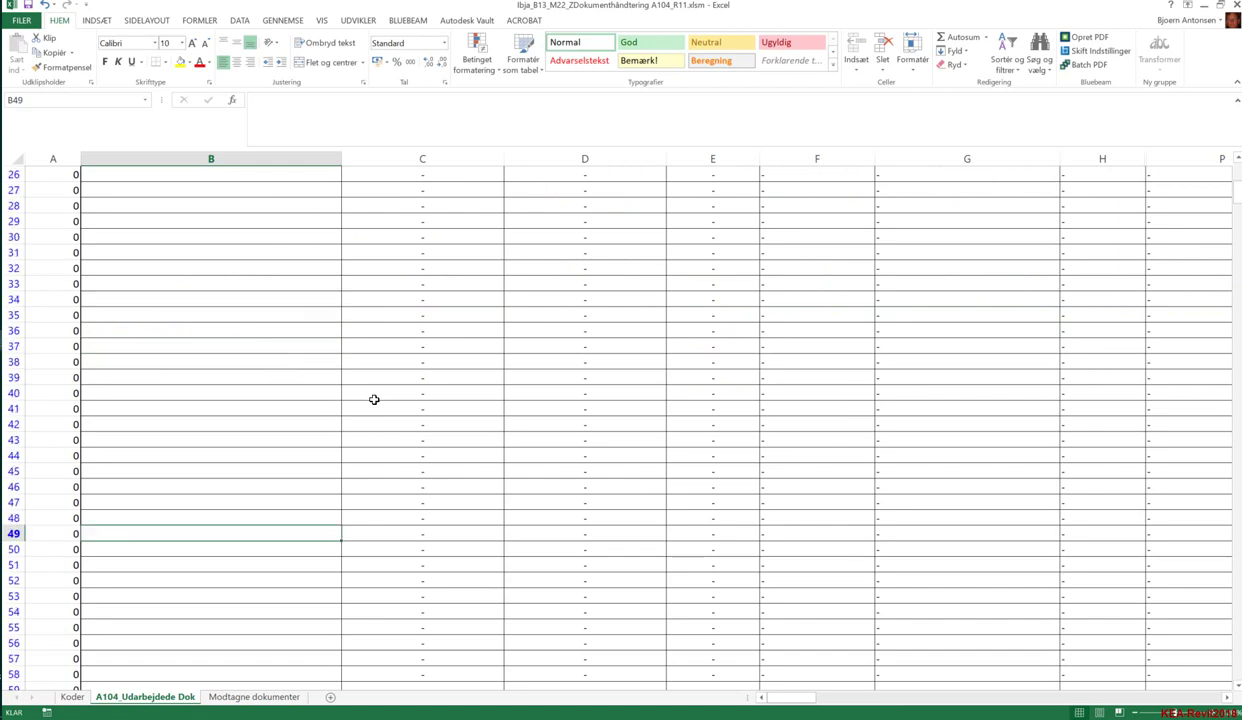
pyautogui.scroll(8, 383, 420)
pyautogui.click(208, 460)
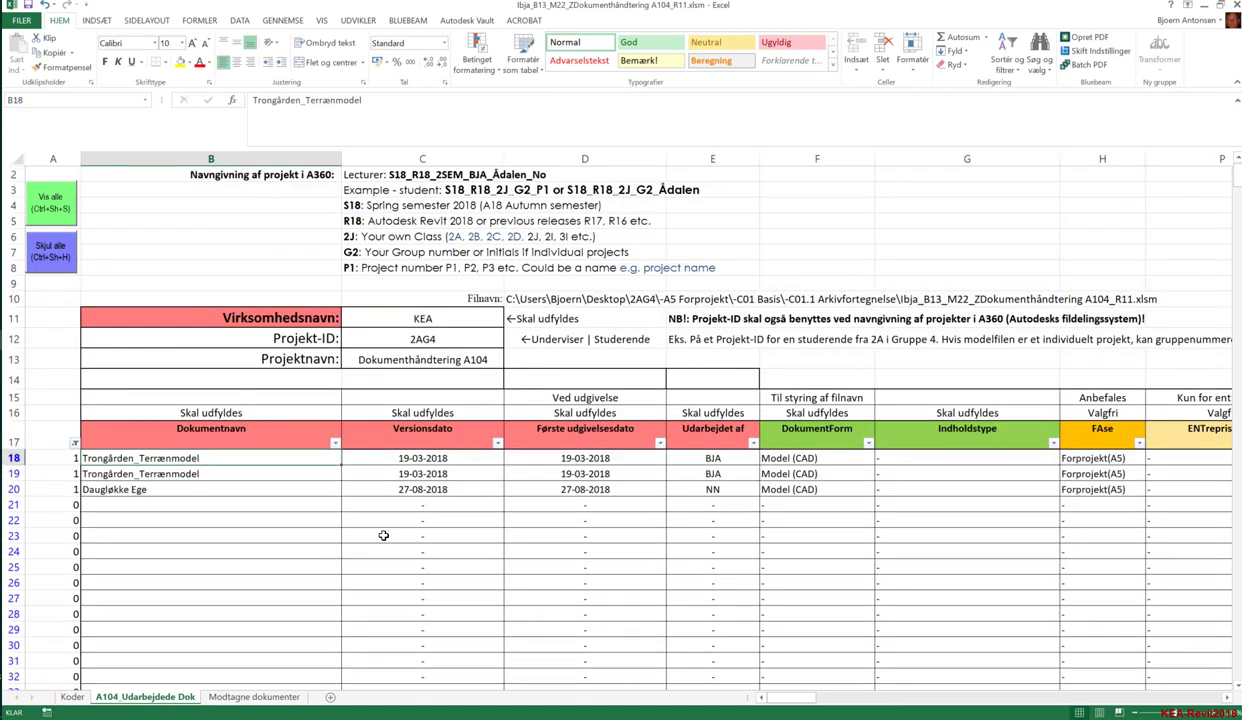
pyautogui.hotkey('ctrl', 'c')
pyautogui.press('Down')
pyautogui.press('Escape')
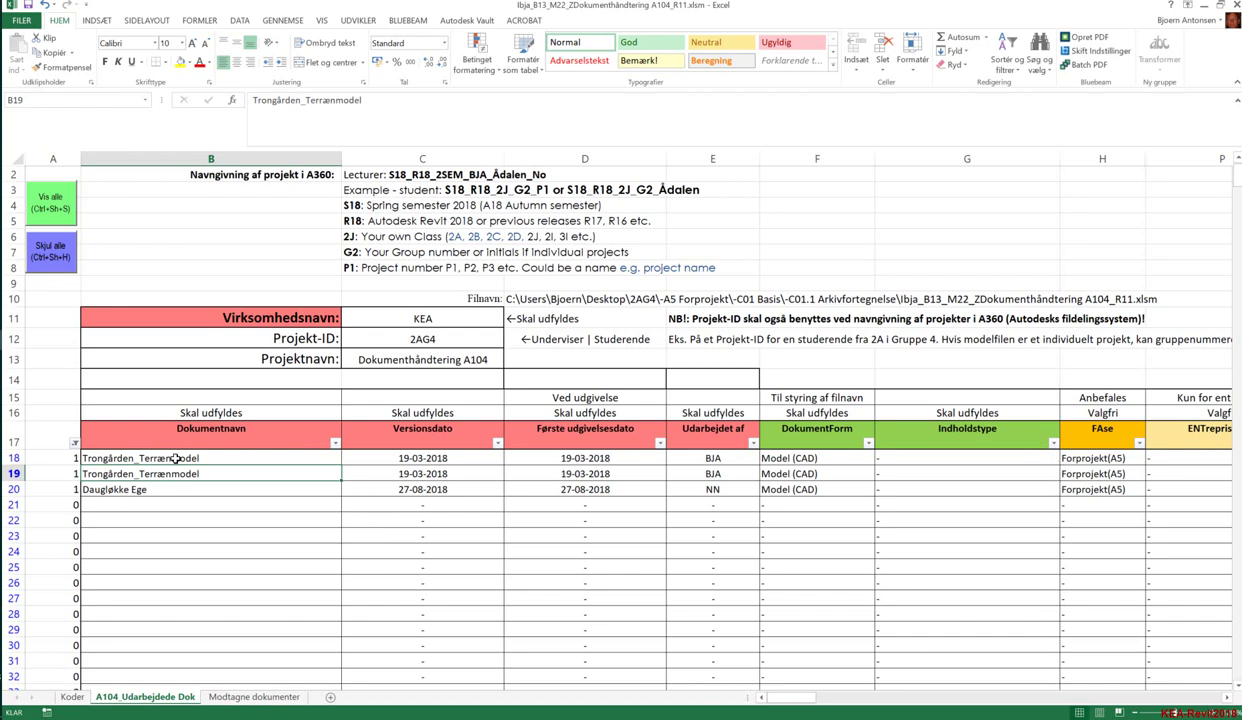
# Step: Edit the B19 name to Trongården_Bygningsmodel
pyautogui.doubleClick(212, 474)
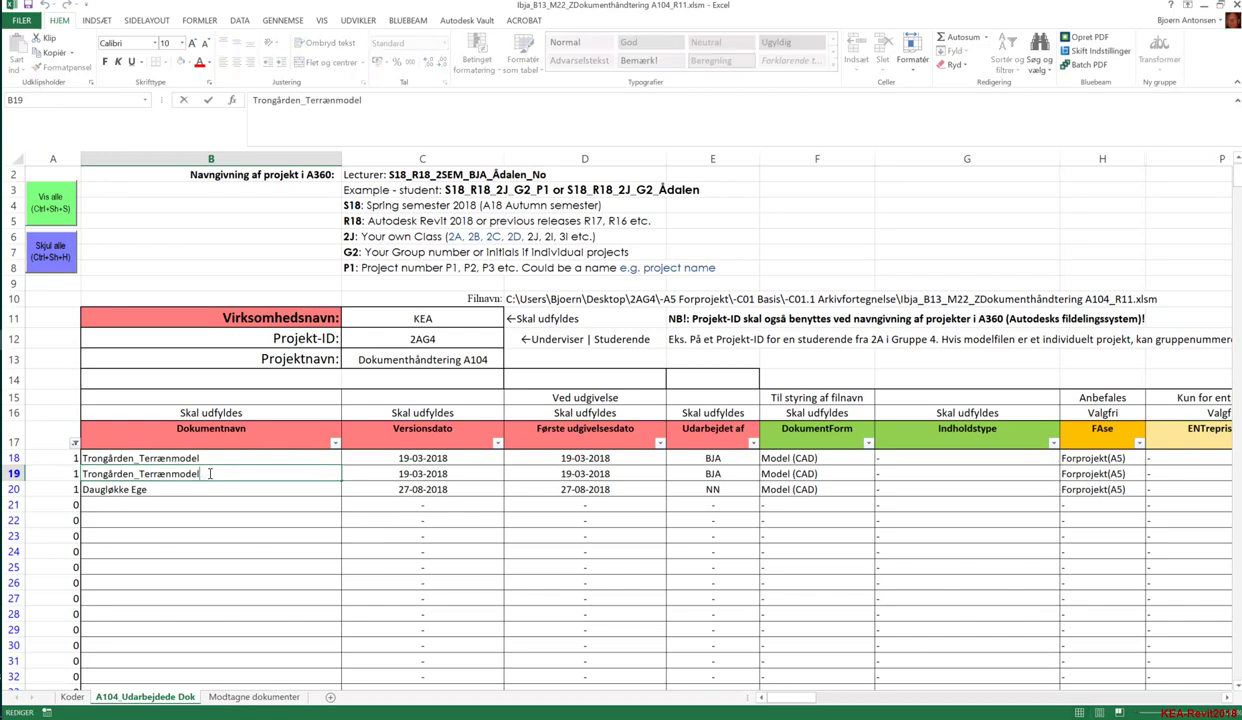
pyautogui.press('BackSpace')
pyautogui.press('BackSpace')
pyautogui.press('BackSpace')
pyautogui.press('BackSpace')
pyautogui.press('BackSpace')
pyautogui.press('BackSpace')
pyautogui.write('By')
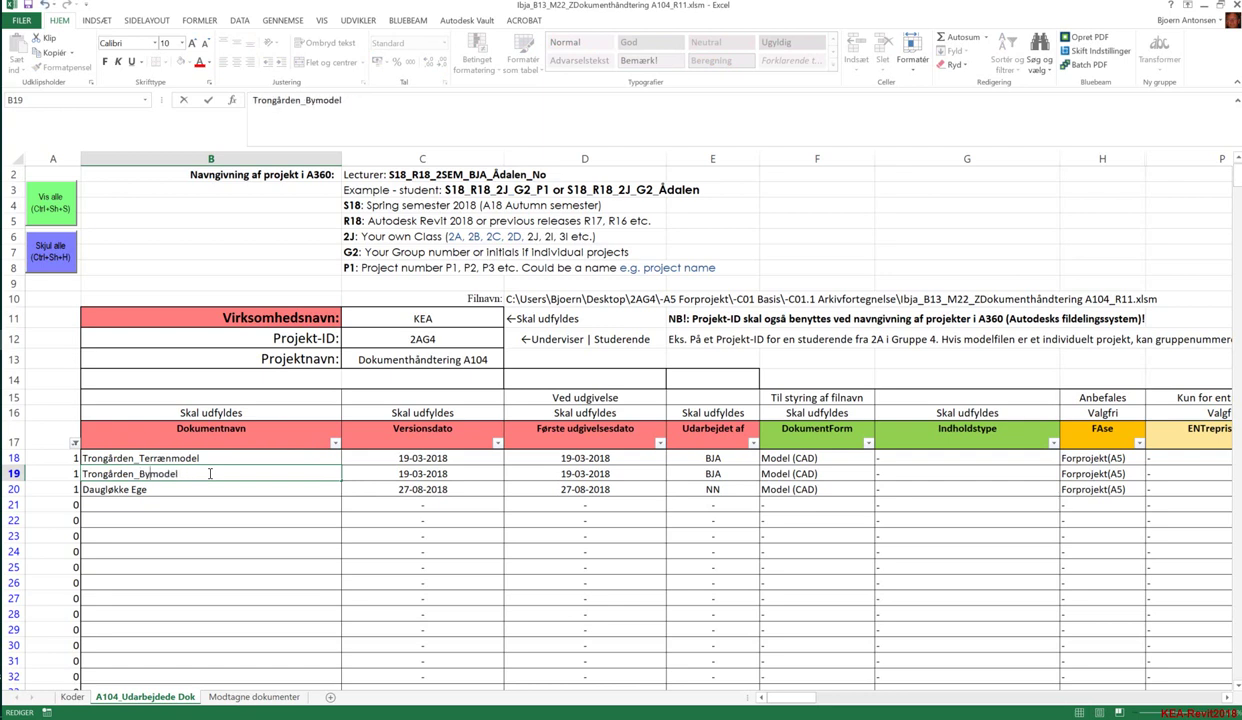
pyautogui.write('gningsmo')
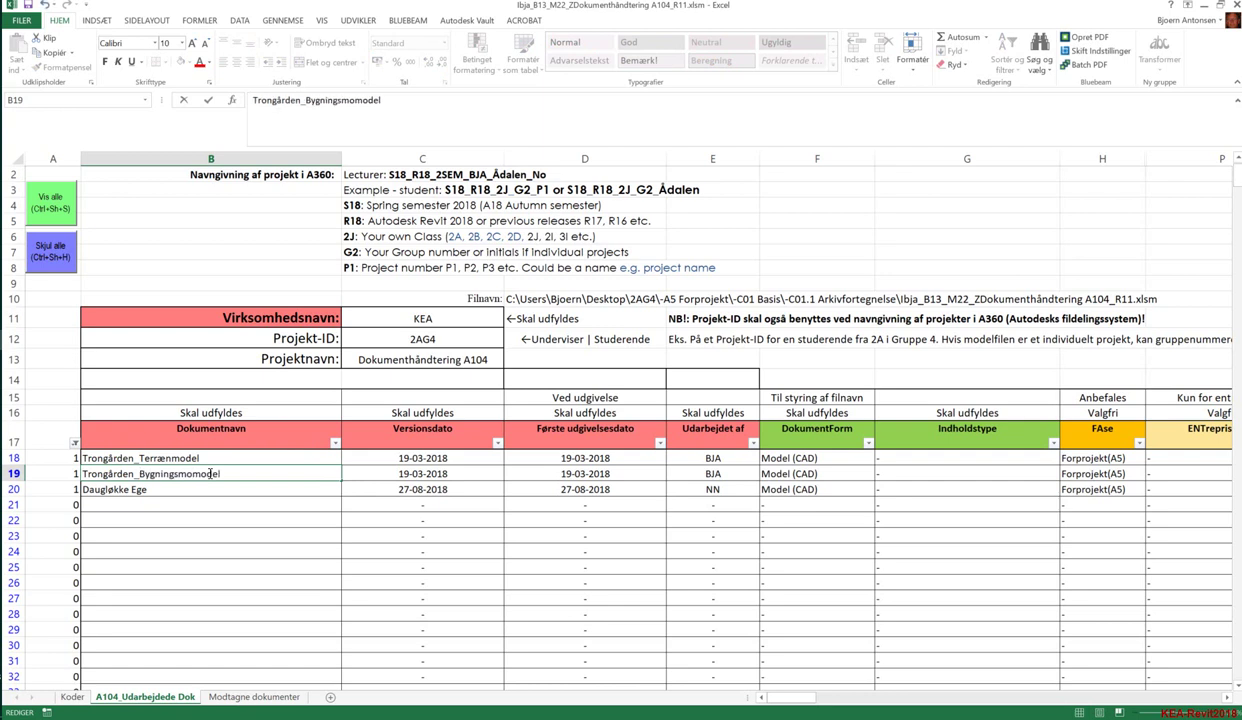
pyautogui.press('BackSpace')
pyautogui.press('BackSpace')
pyautogui.click(258, 519)
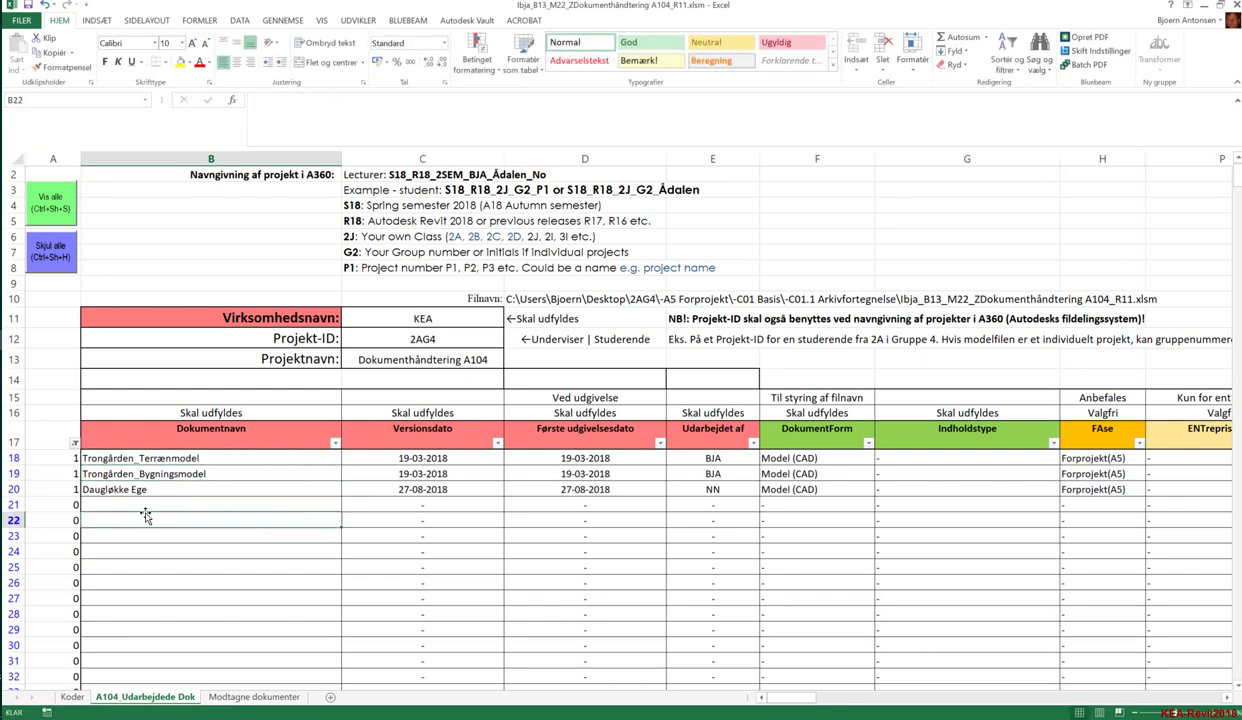
pyautogui.scroll(-2, 139, 504)
pyautogui.scroll(2, 139, 504)
pyautogui.scroll(-2, 562, 619)
pyautogui.scroll(-3, 550, 590)
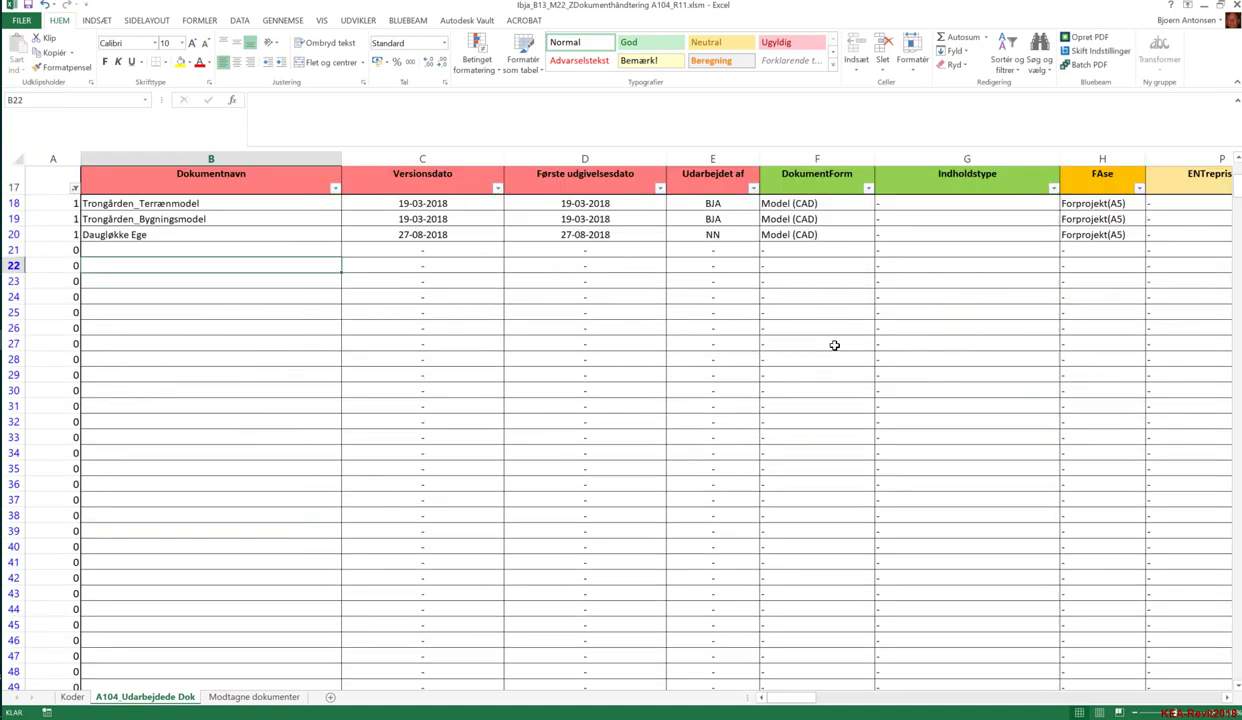
pyautogui.scroll(5, 541, 476)
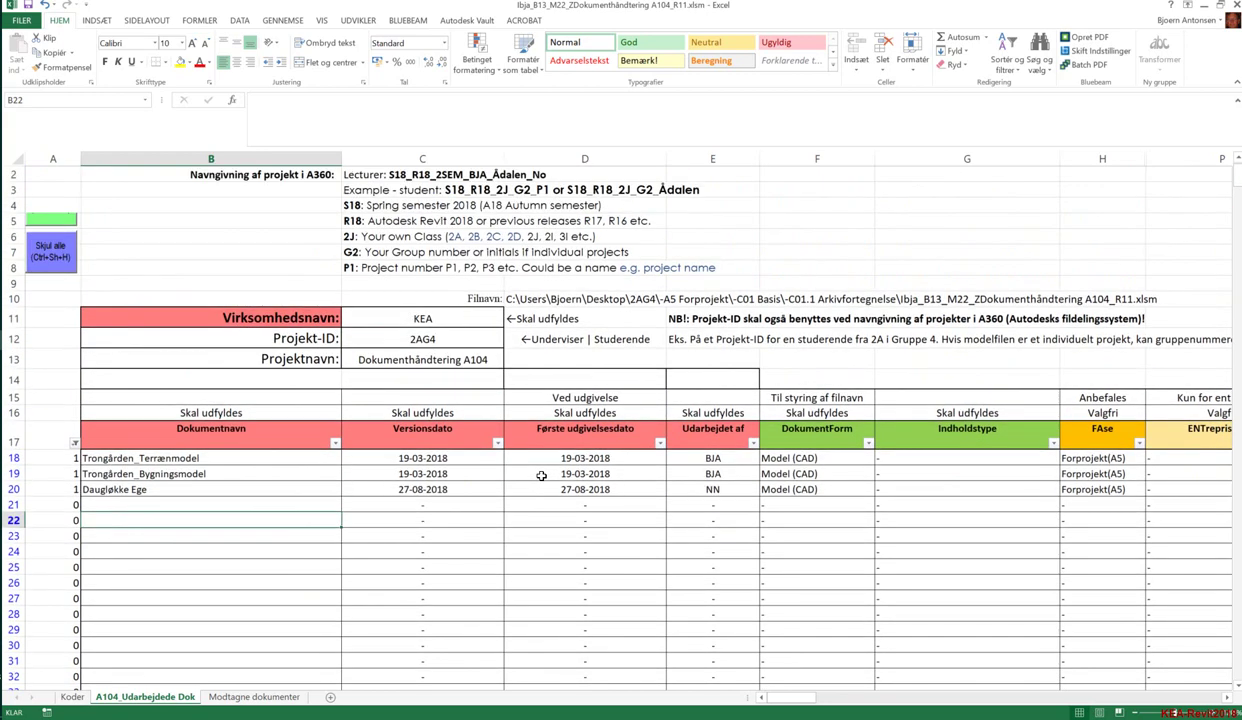
pyautogui.scroll(1, 541, 476)
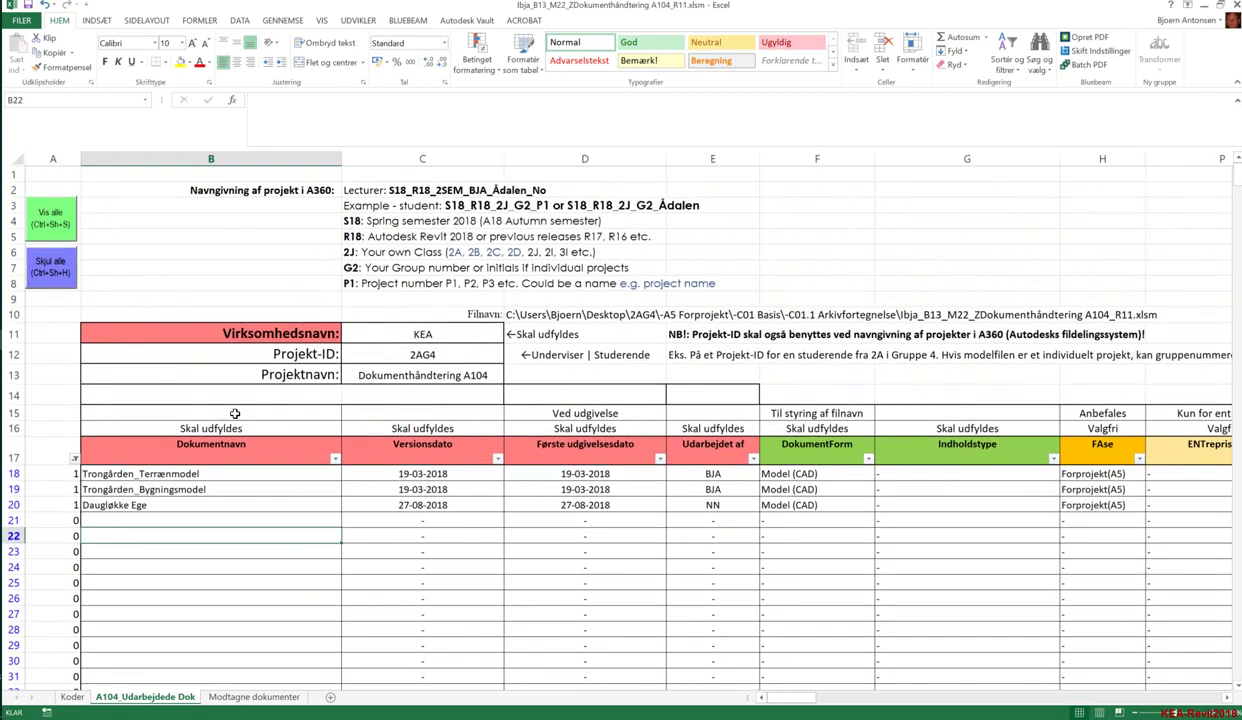
pyautogui.click(112, 520)
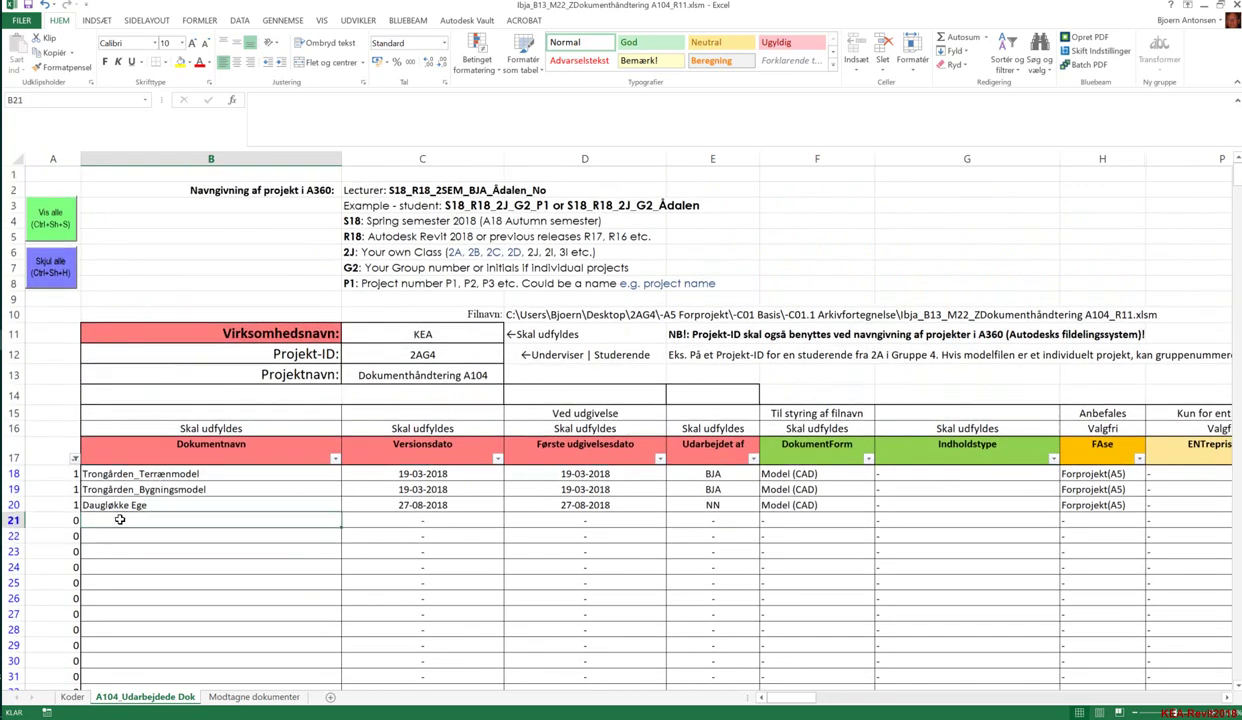
pyautogui.write('k')
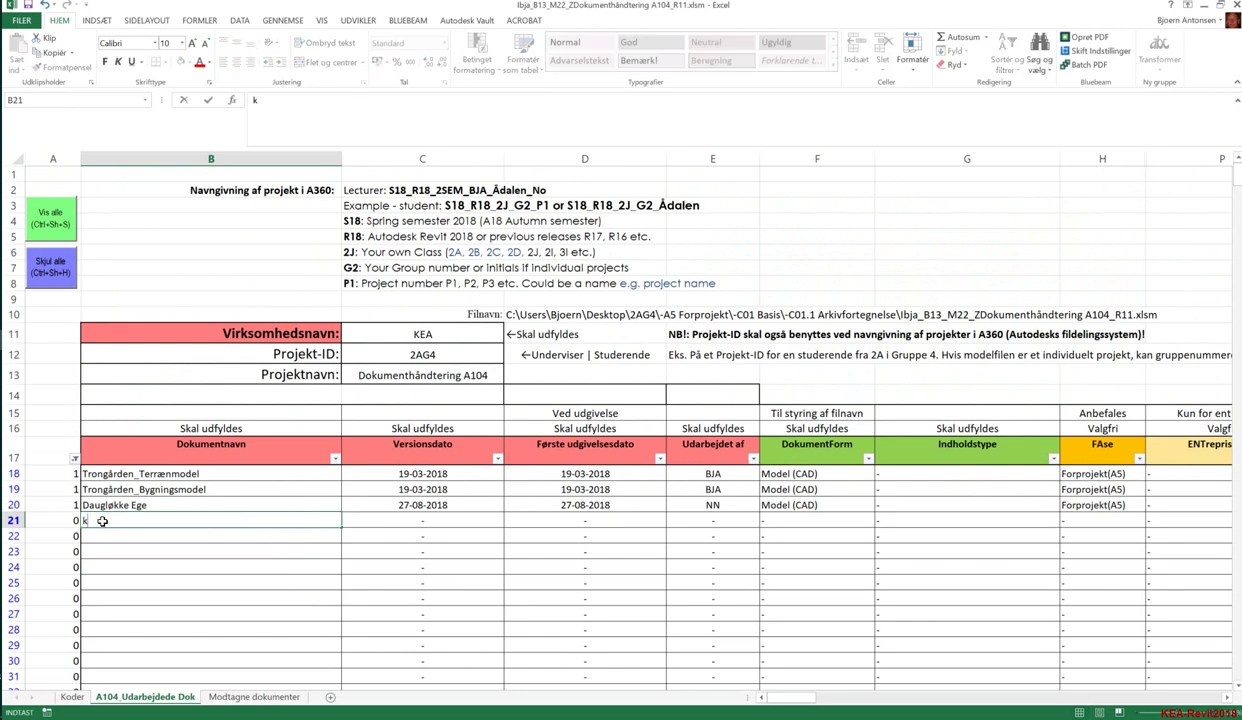
pyautogui.hotkey('ctrl', 'Return')
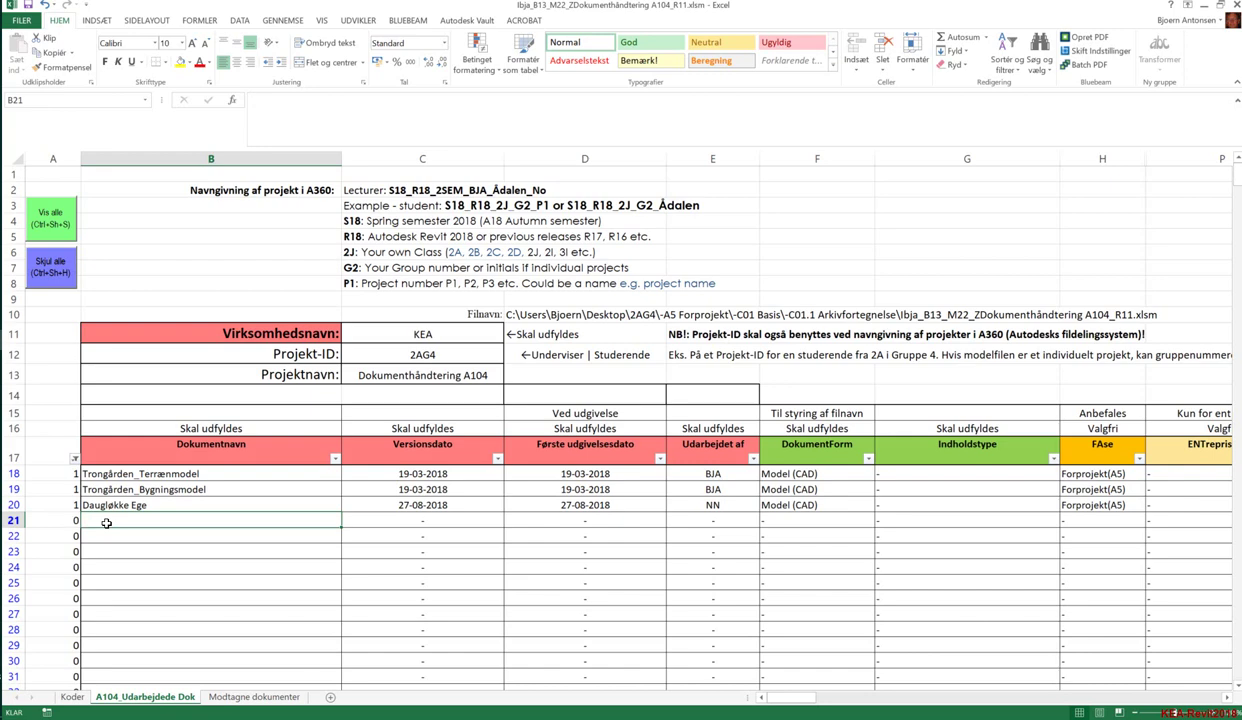
# Step: Hide unused rows and clear the Daugløkke Ege document name in B20
pyautogui.click(60, 259)
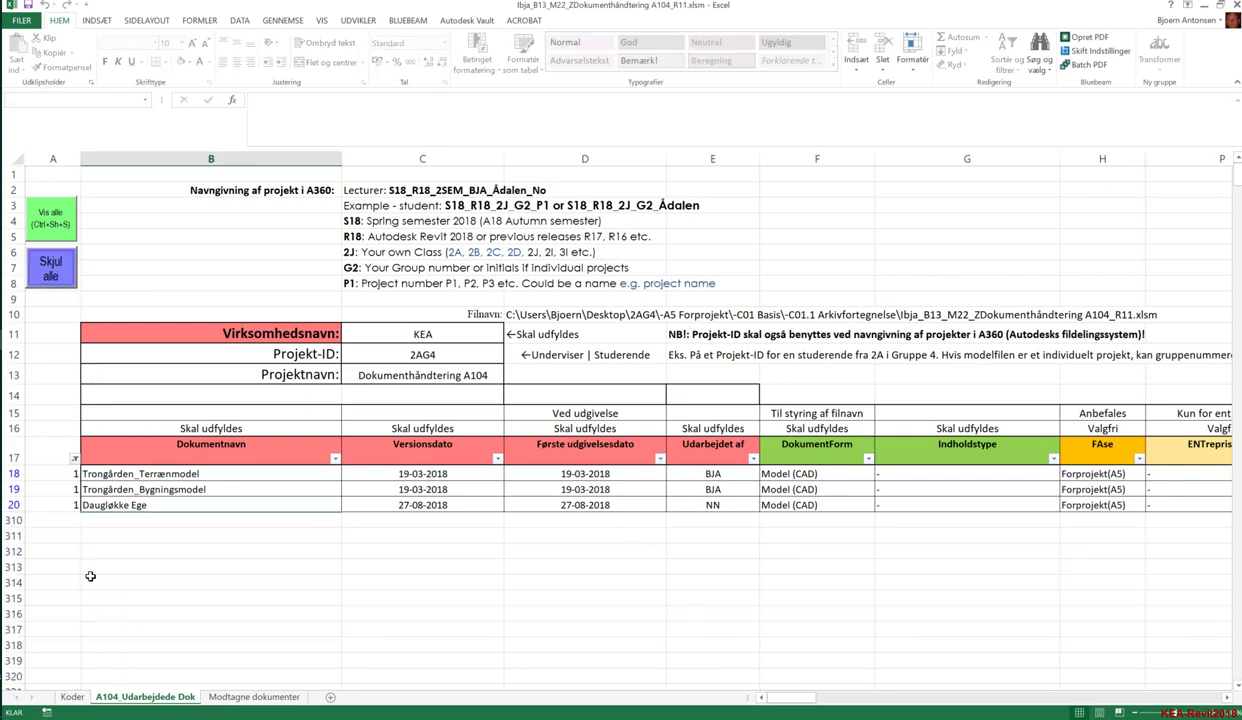
pyautogui.scroll(-2, 100, 560)
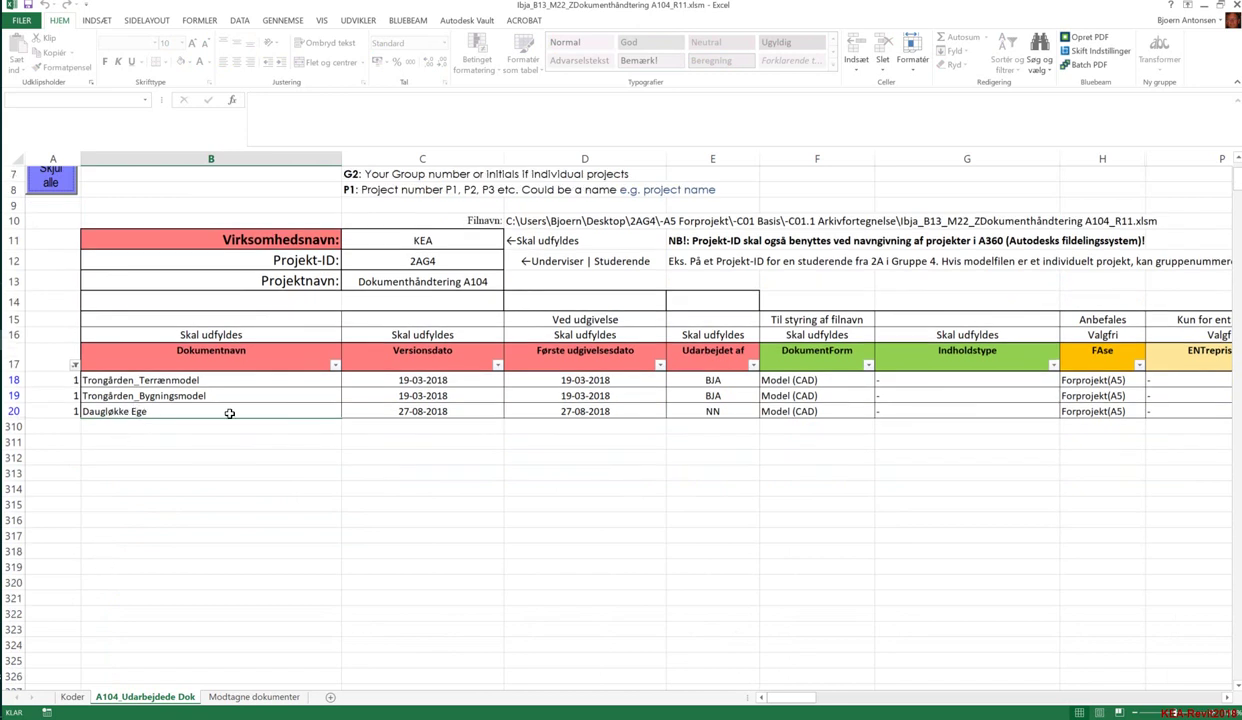
pyautogui.click(193, 411)
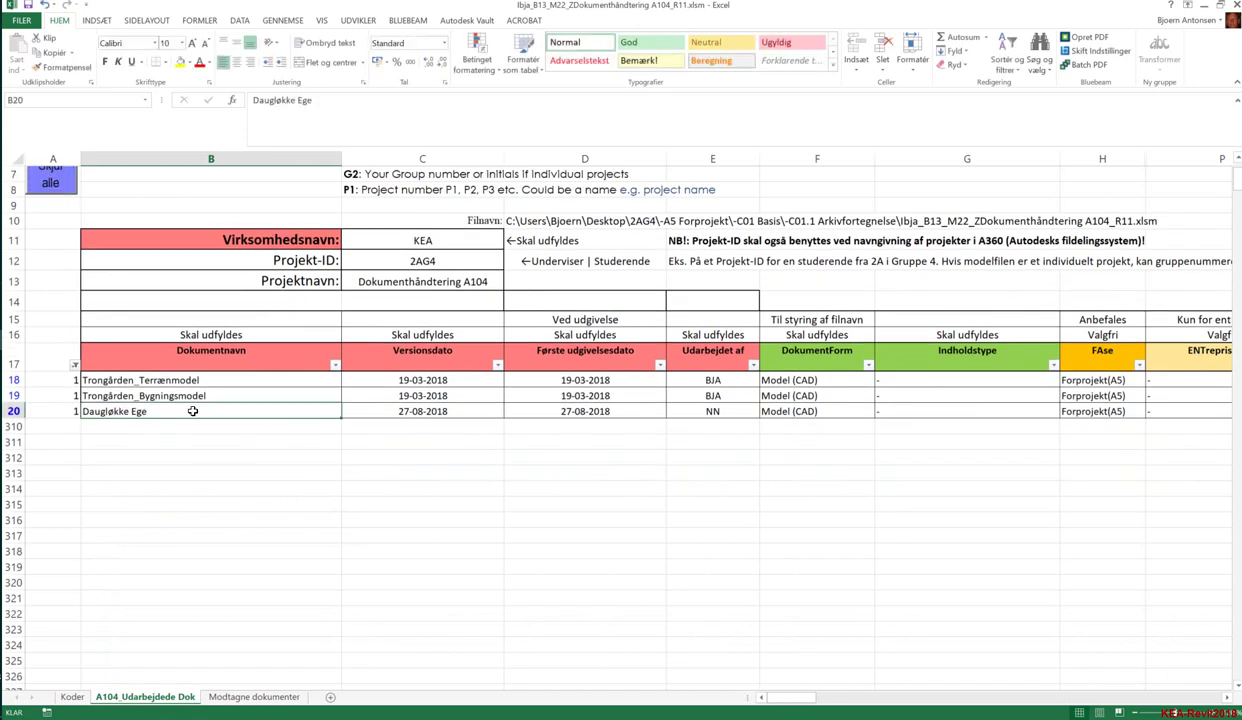
pyautogui.press('Delete')
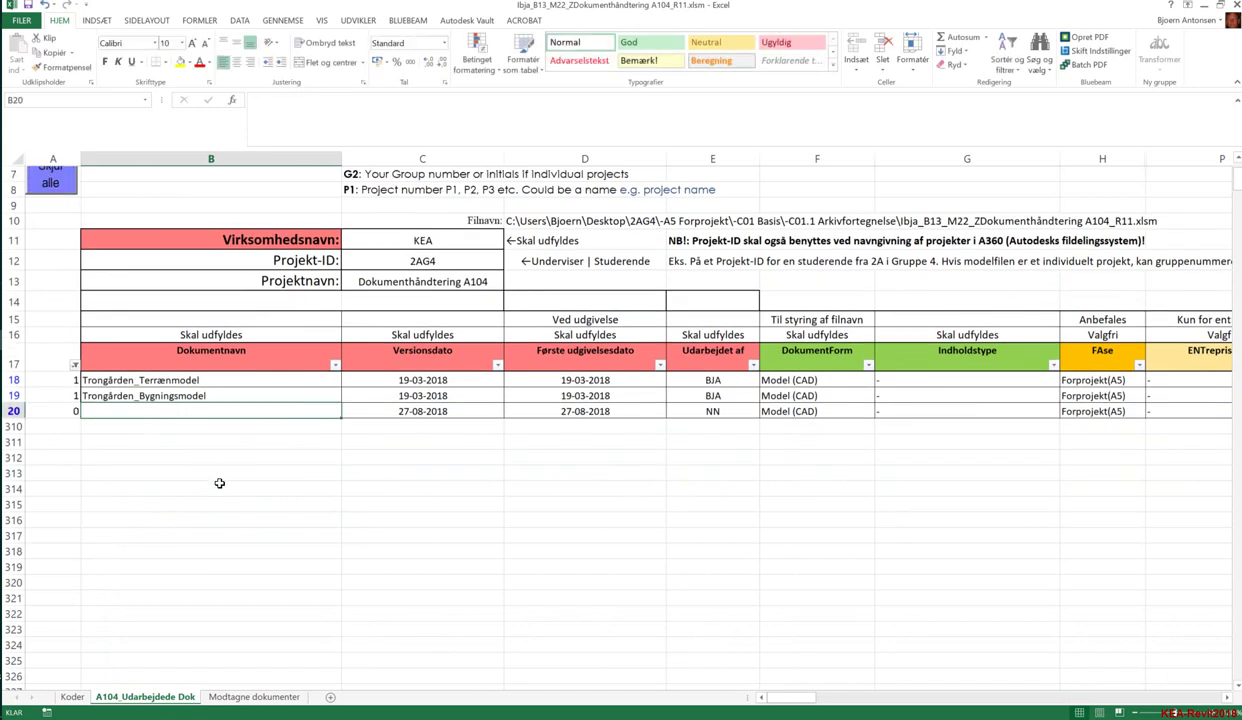
pyautogui.click(212, 519)
# Step: Rehide the now-empty rows, then reveal all rows with Skjul alle / Vis alle
pyautogui.click(51, 179)
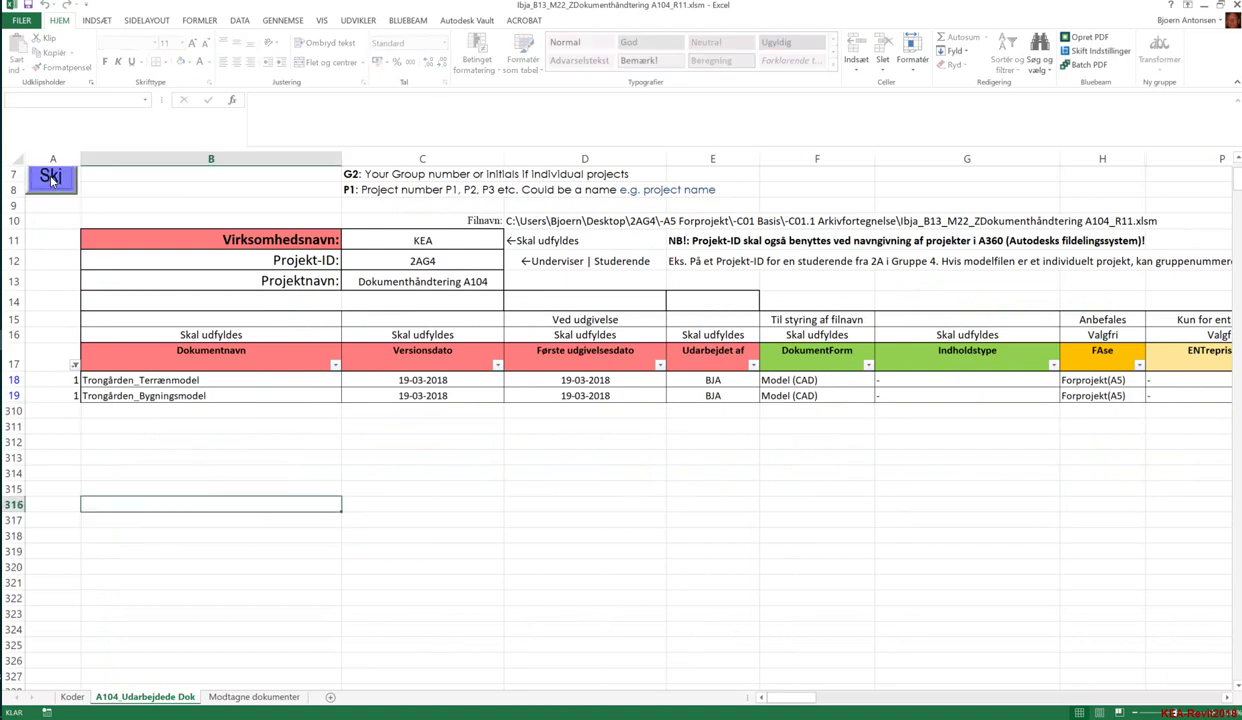
pyautogui.scroll(1, 496, 436)
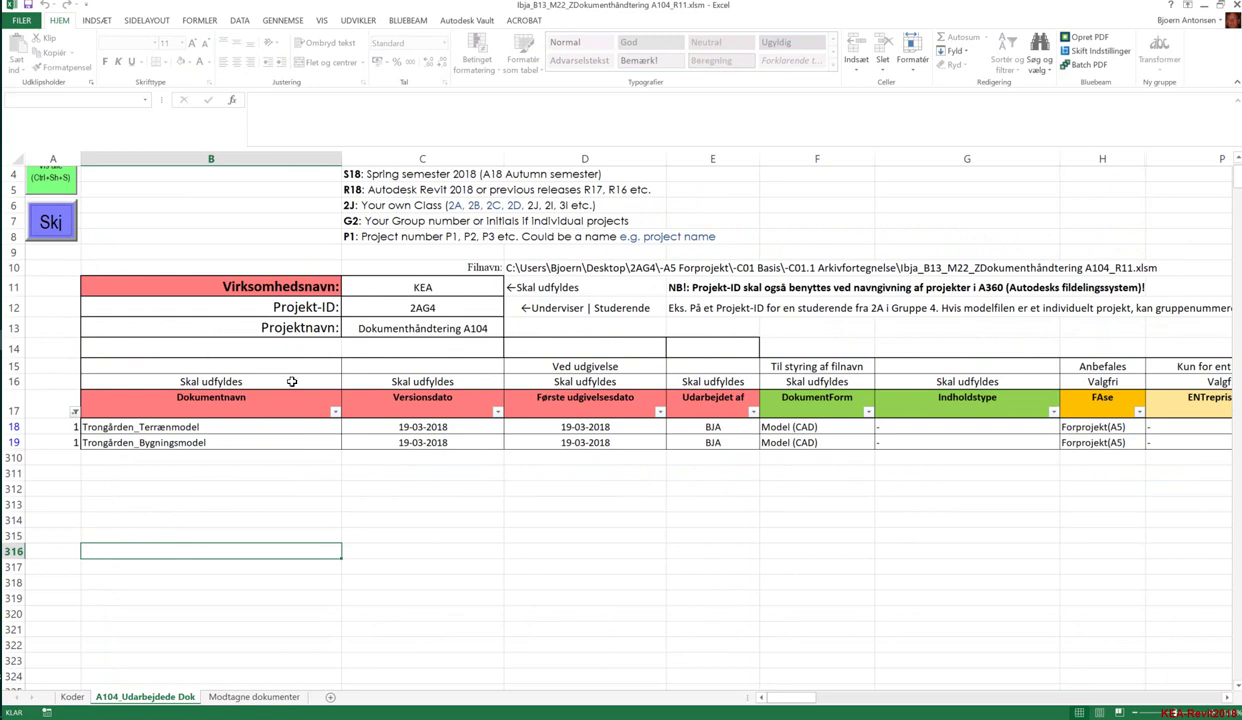
pyautogui.scroll(1, 138, 336)
pyautogui.click(44, 218)
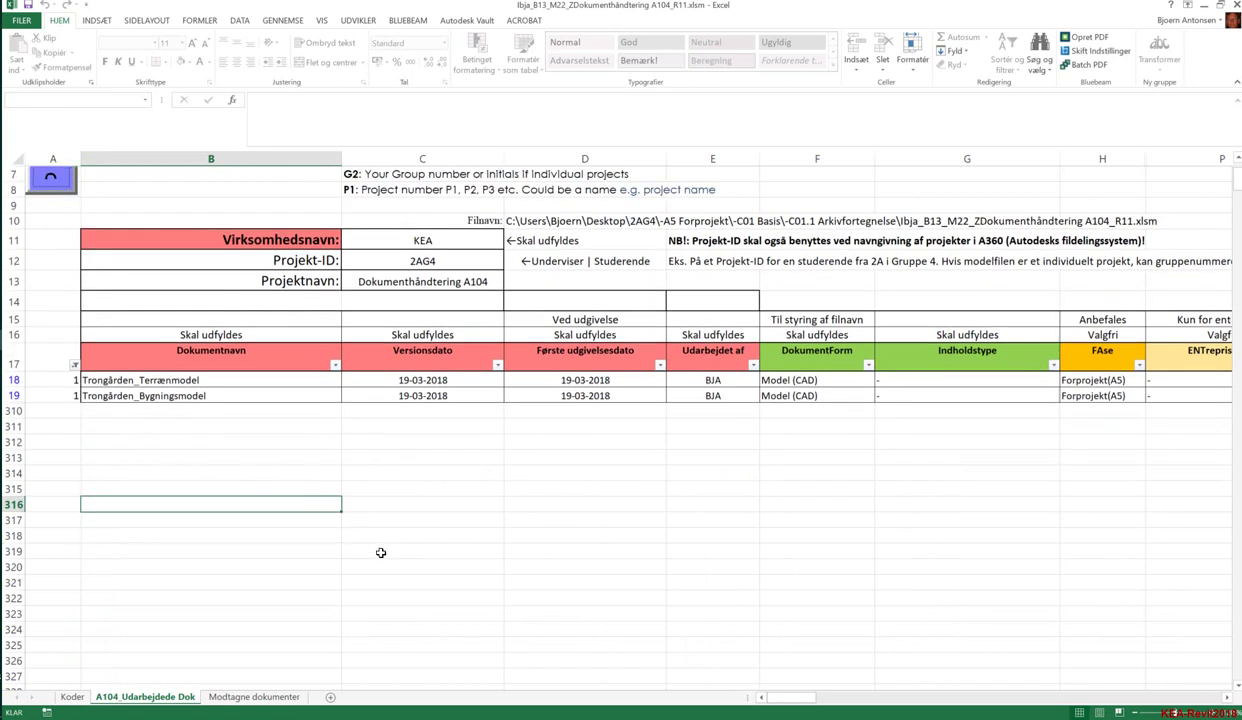
pyautogui.scroll(-1, 350, 525)
pyautogui.click(440, 380)
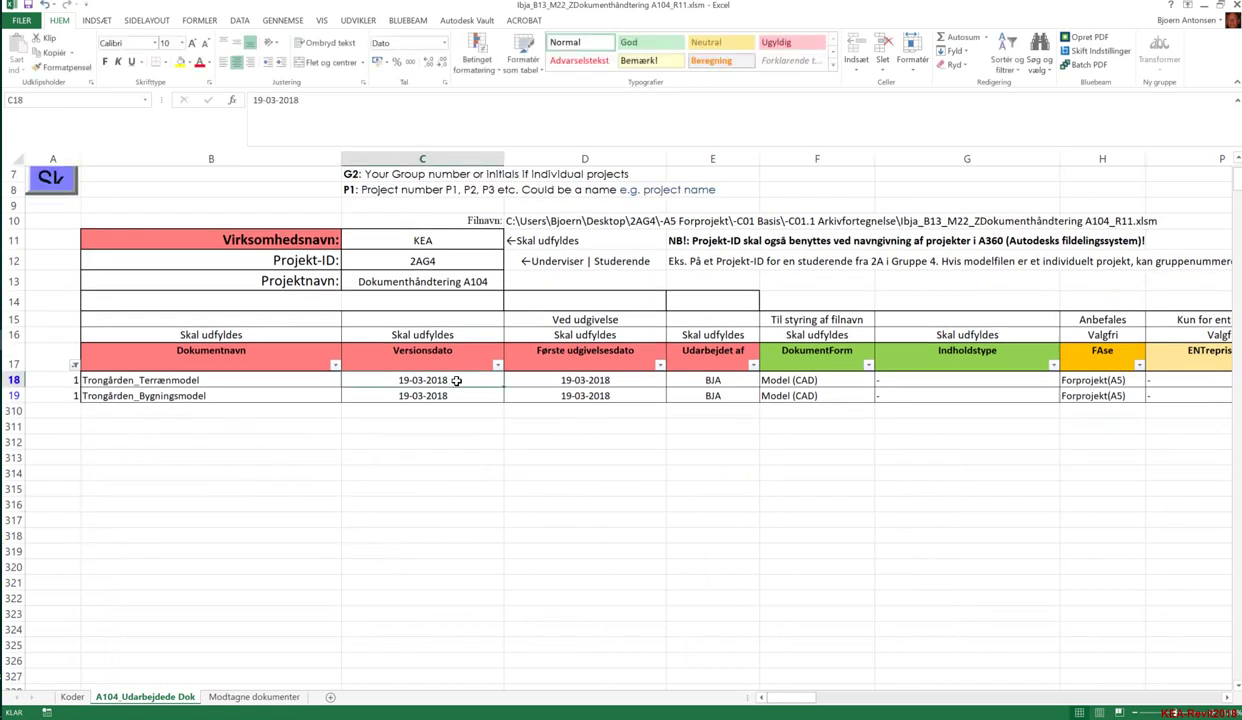
# Step: Enter 05-09-2018 in C18 and paste it into C19, D18 and D19
pyautogui.write('0')
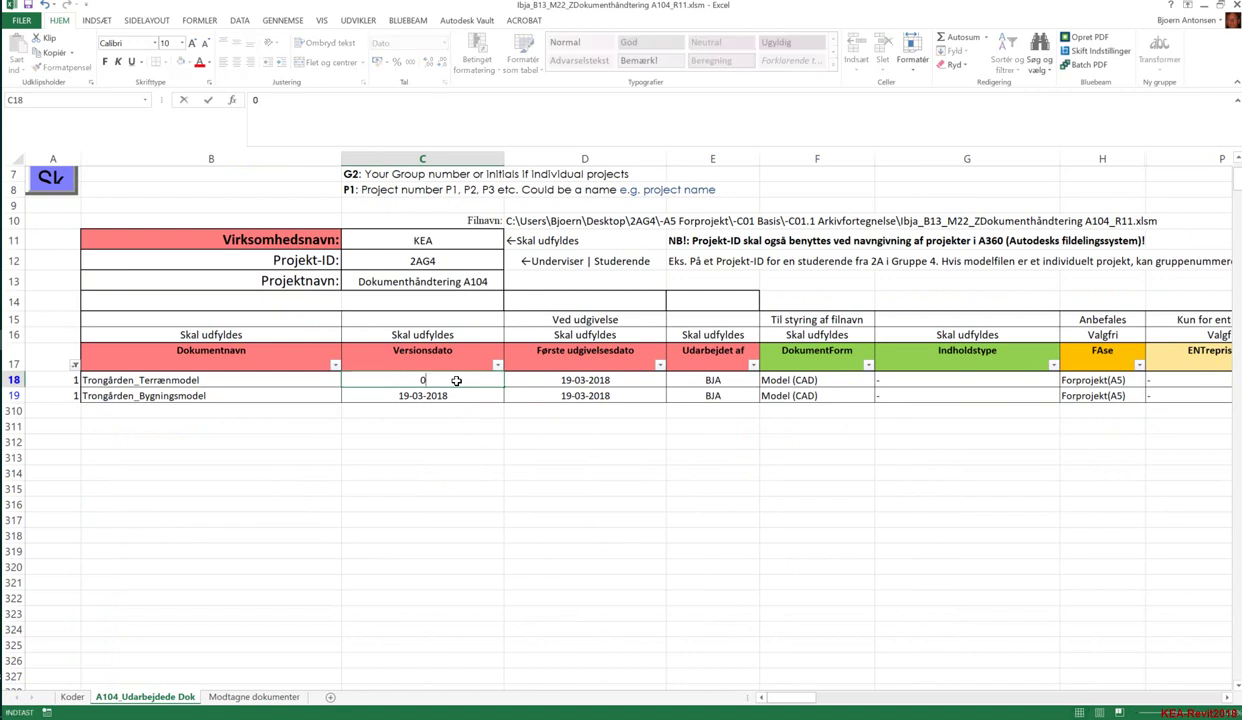
pyautogui.write('5-09-')
pyautogui.write('2018')
pyautogui.press('Return')
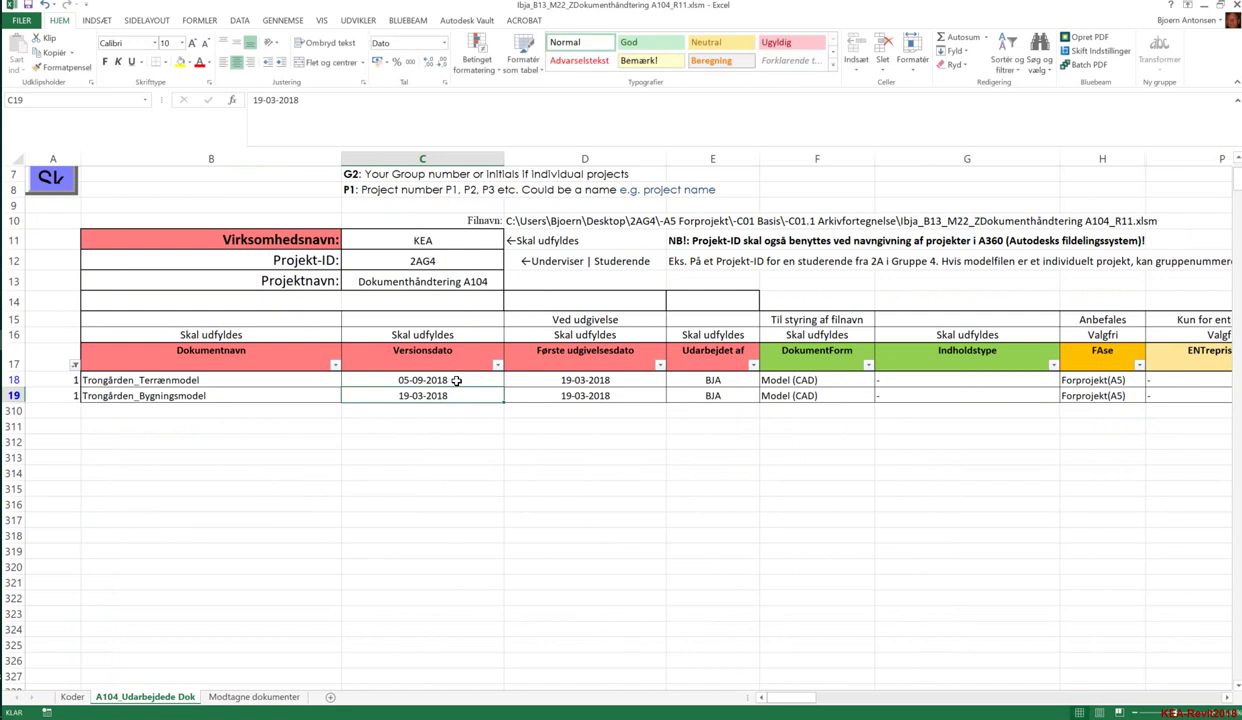
pyautogui.press('Up')
pyautogui.hotkey('shift', 'Down')
pyautogui.hotkey('ctrl', 'c')
pyautogui.press('Down')
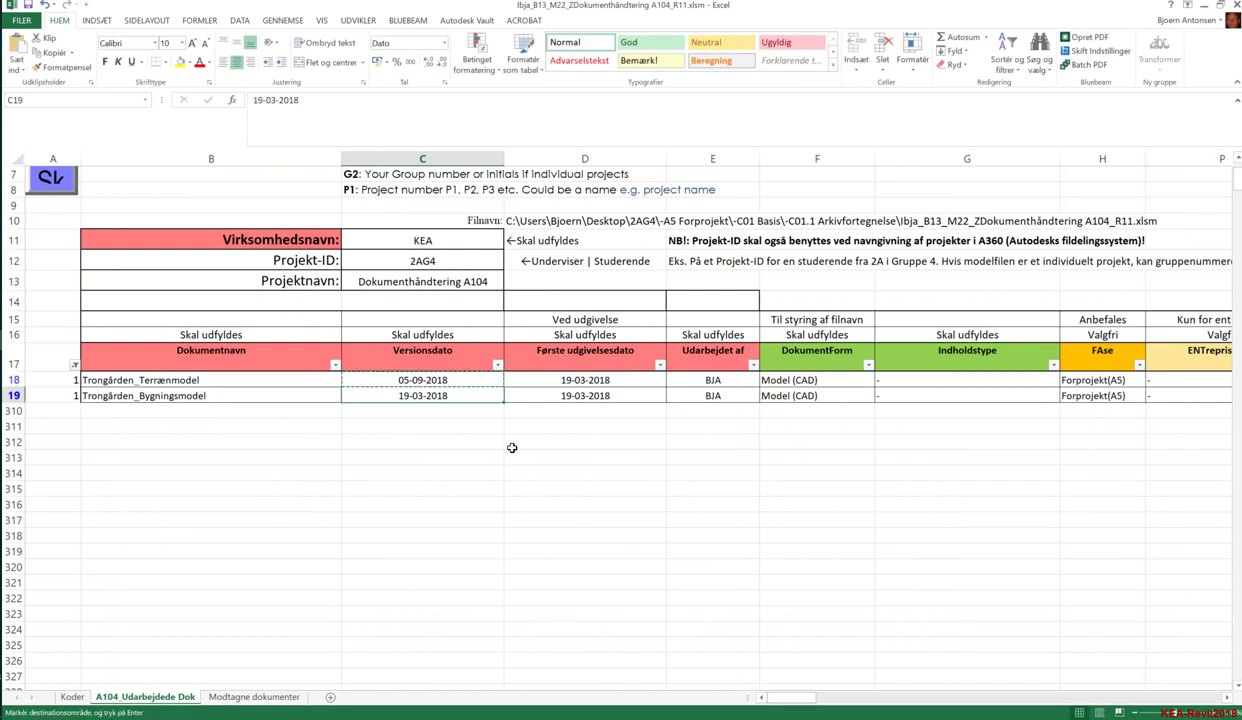
pyautogui.hotkey('ctrl', 'v')
pyautogui.click(570, 376)
pyautogui.hotkey('ctrl', 'v')
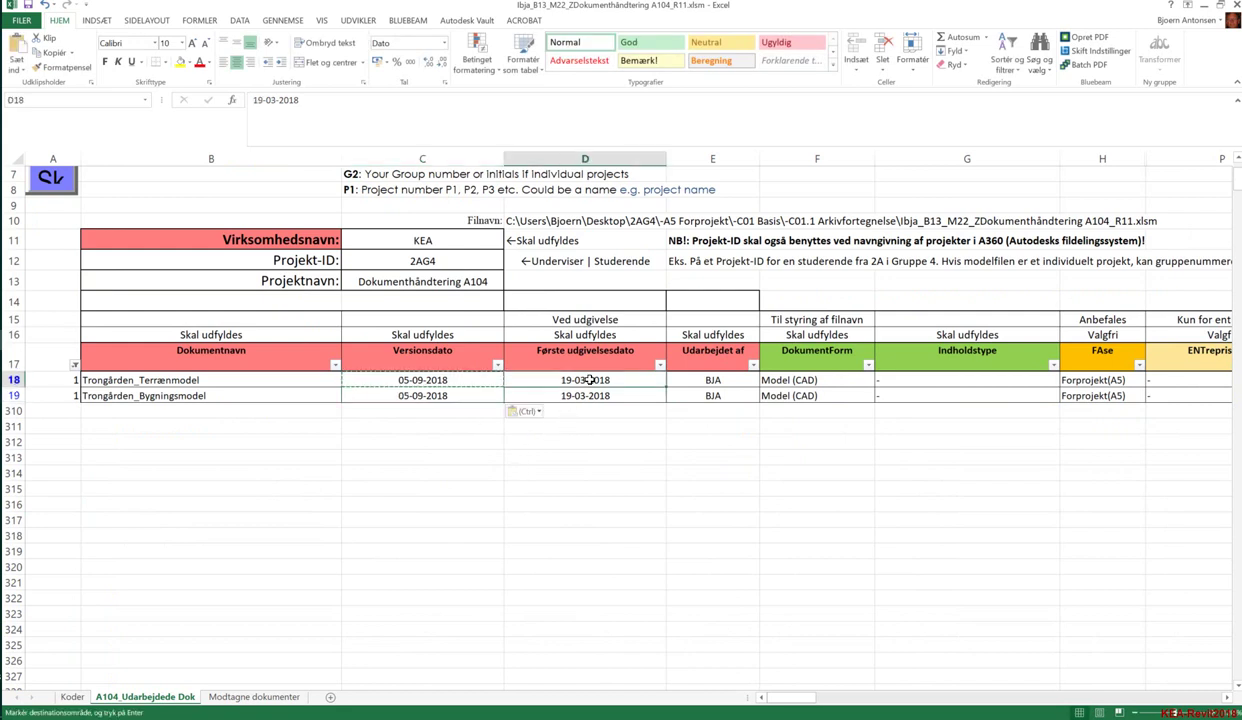
pyautogui.click(598, 395)
pyautogui.hotkey('ctrl', 'v')
pyautogui.click(630, 457)
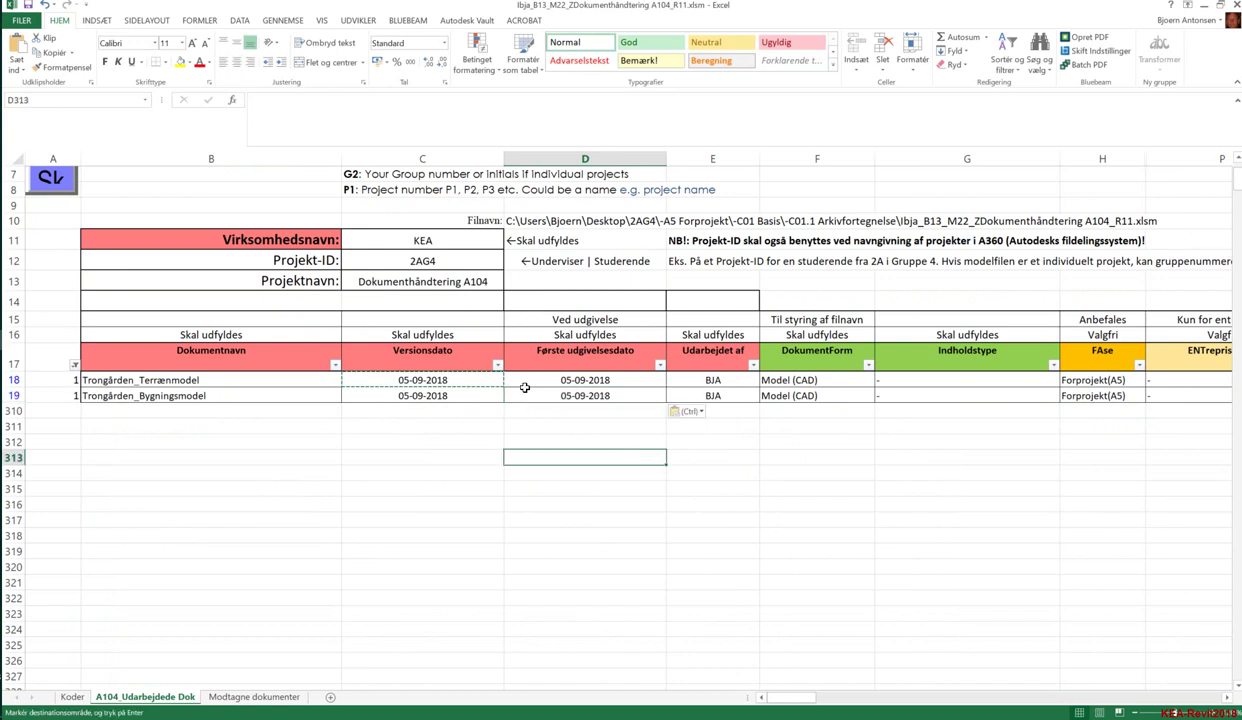
pyautogui.press('Escape')
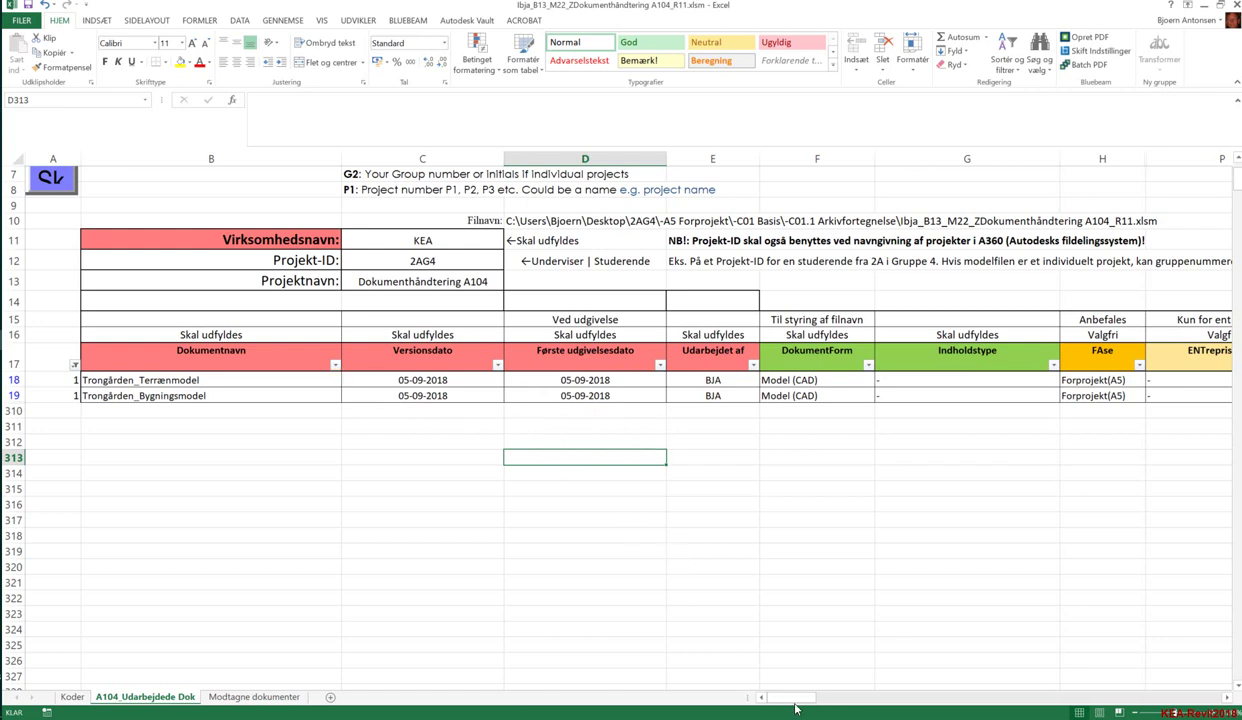
pyautogui.moveTo(792, 697); pyautogui.dragTo(829, 700)
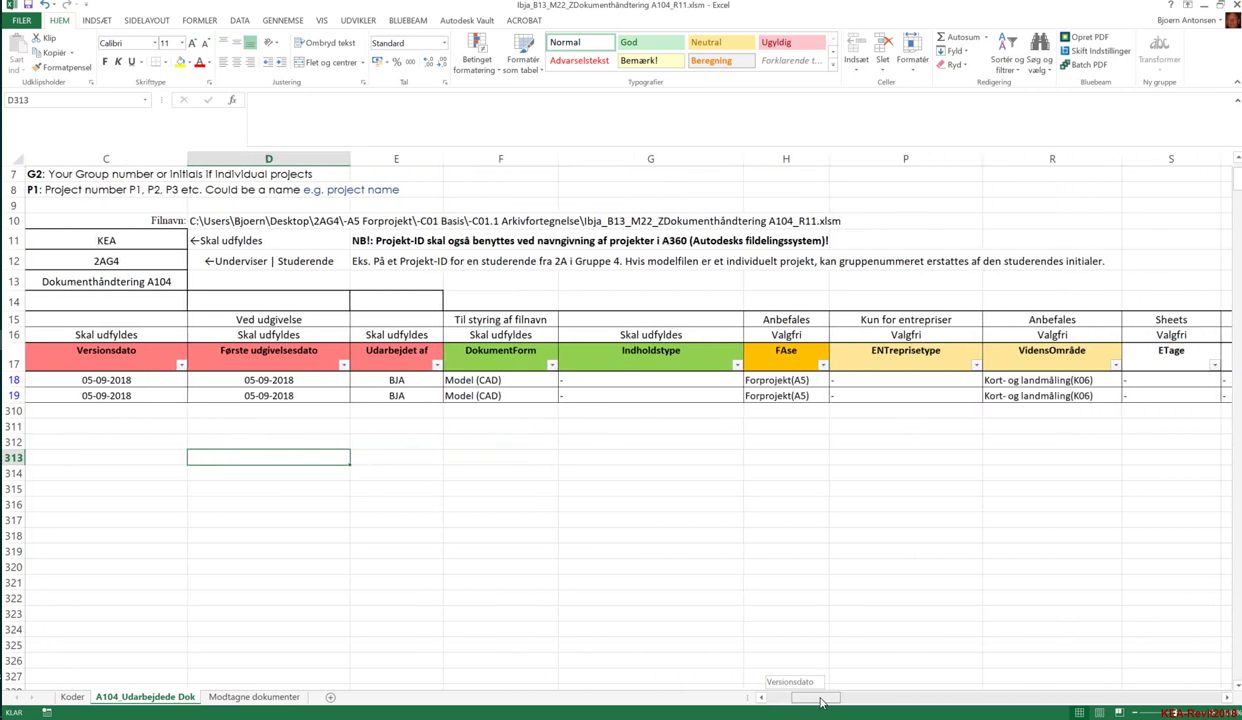
pyautogui.click(429, 385)
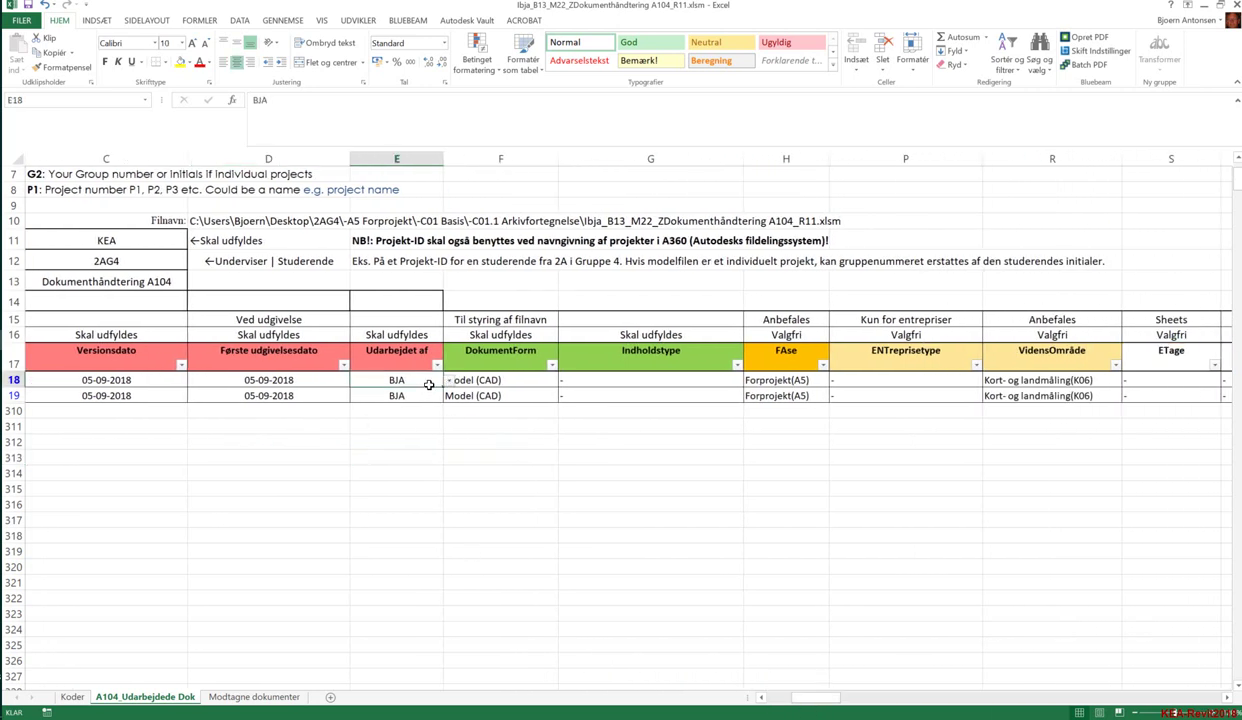
pyautogui.write('aælsfkjælas')
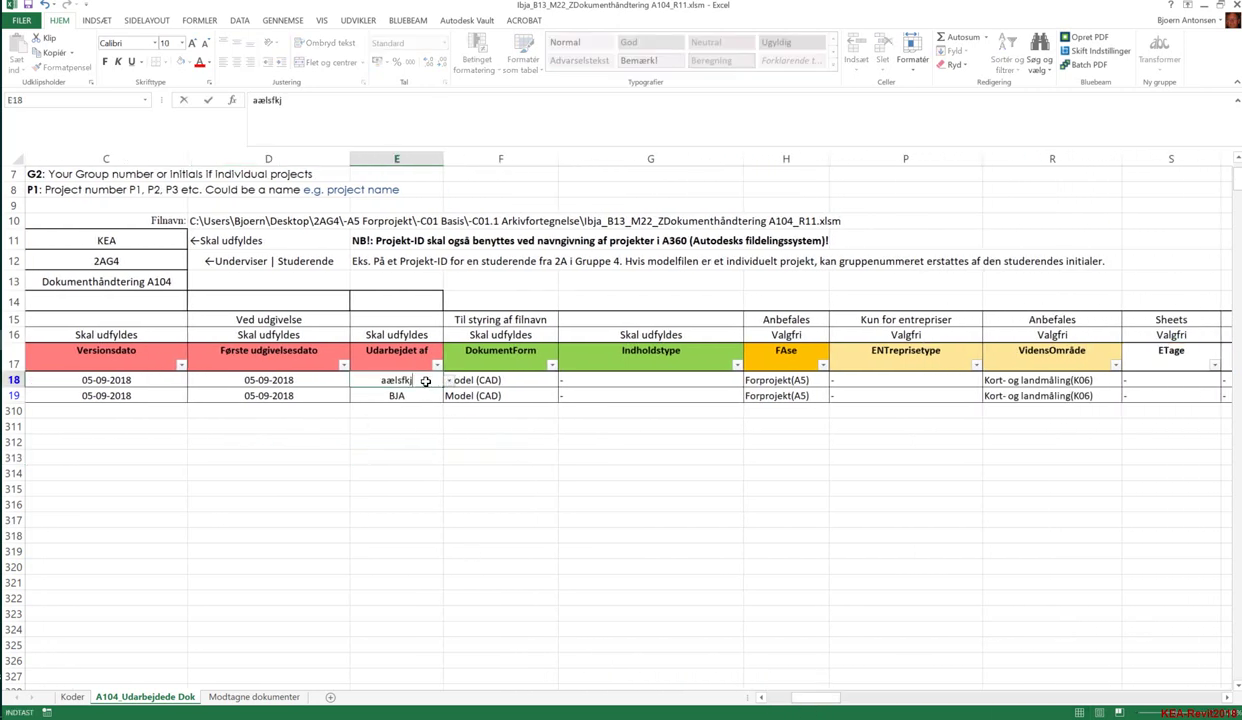
pyautogui.press('Return')
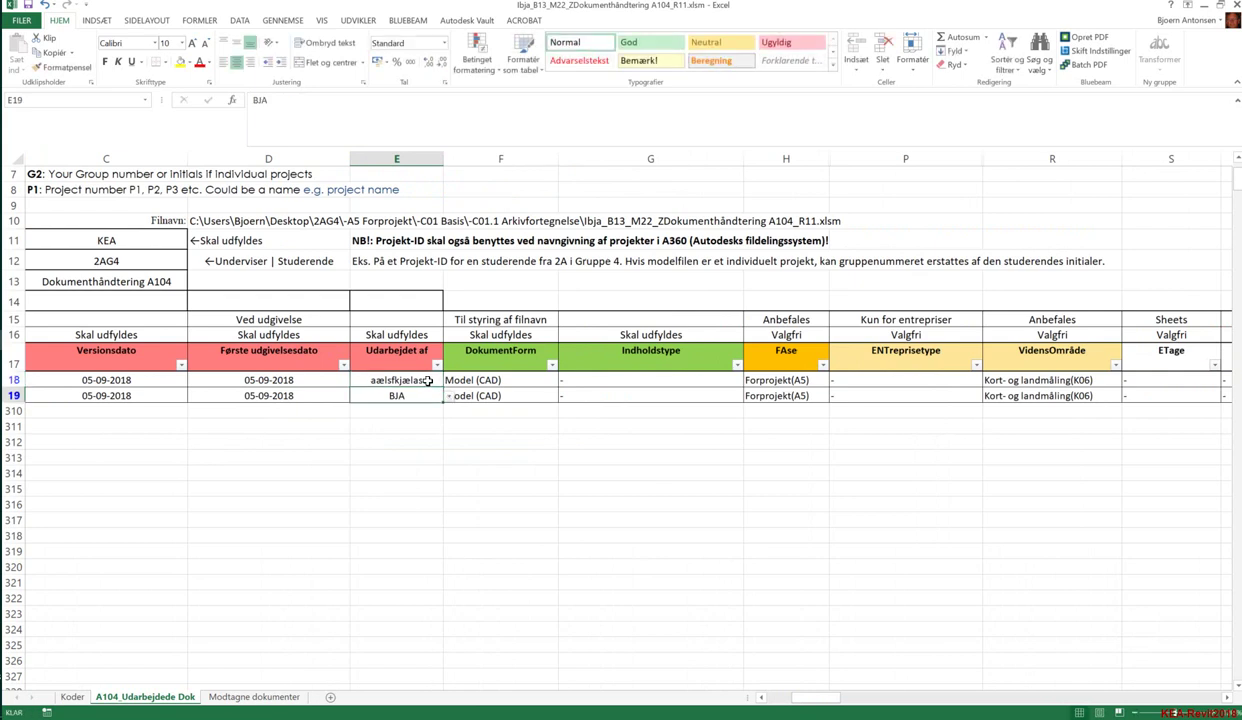
pyautogui.click(428, 381)
pyautogui.click(449, 382)
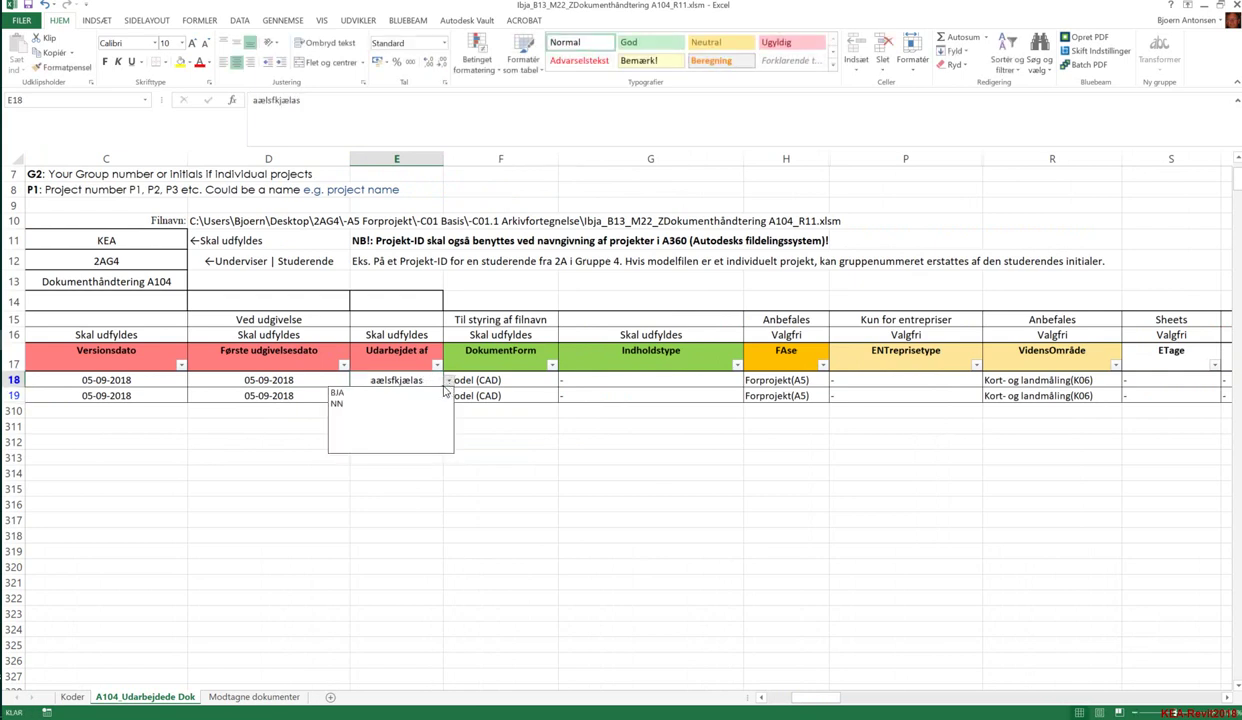
pyautogui.click(380, 392)
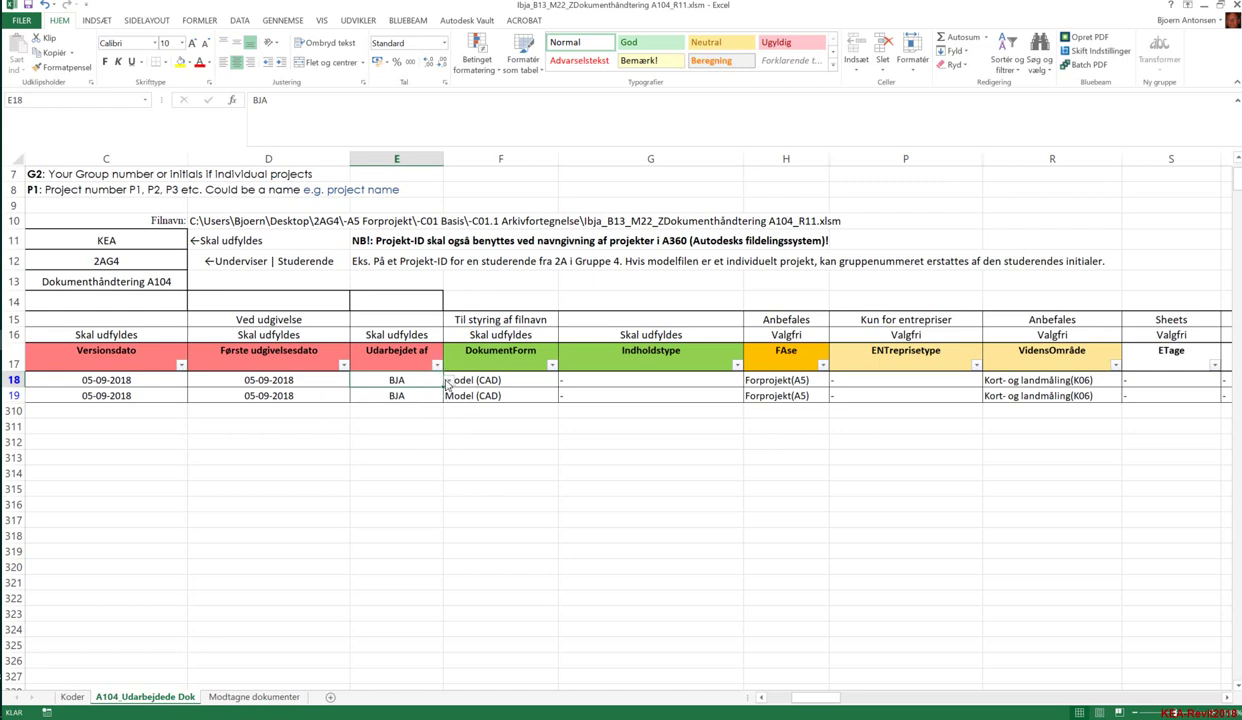
pyautogui.click(447, 383)
pyautogui.click(447, 384)
# Step: On the Koder sheet, set the first author to 2. semster kl. A gruppe 4 with initials 2AG4
pyautogui.click(73, 697)
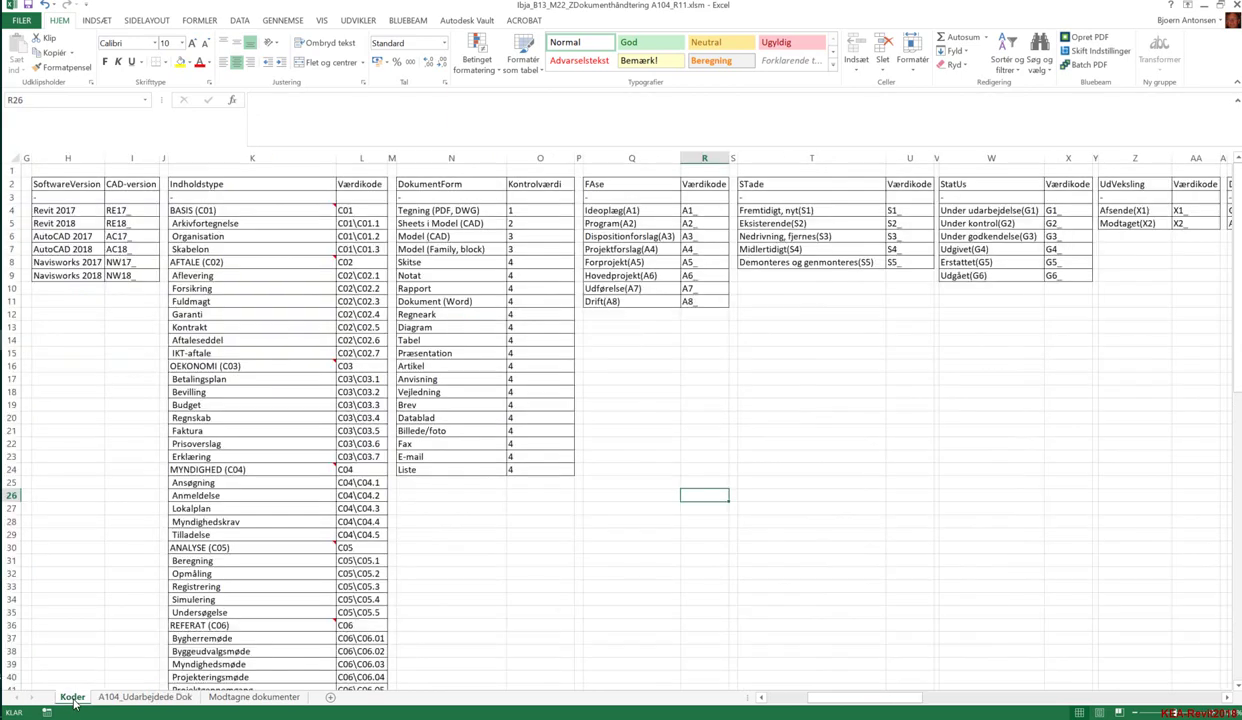
pyautogui.moveTo(955, 697); pyautogui.dragTo(760, 708)
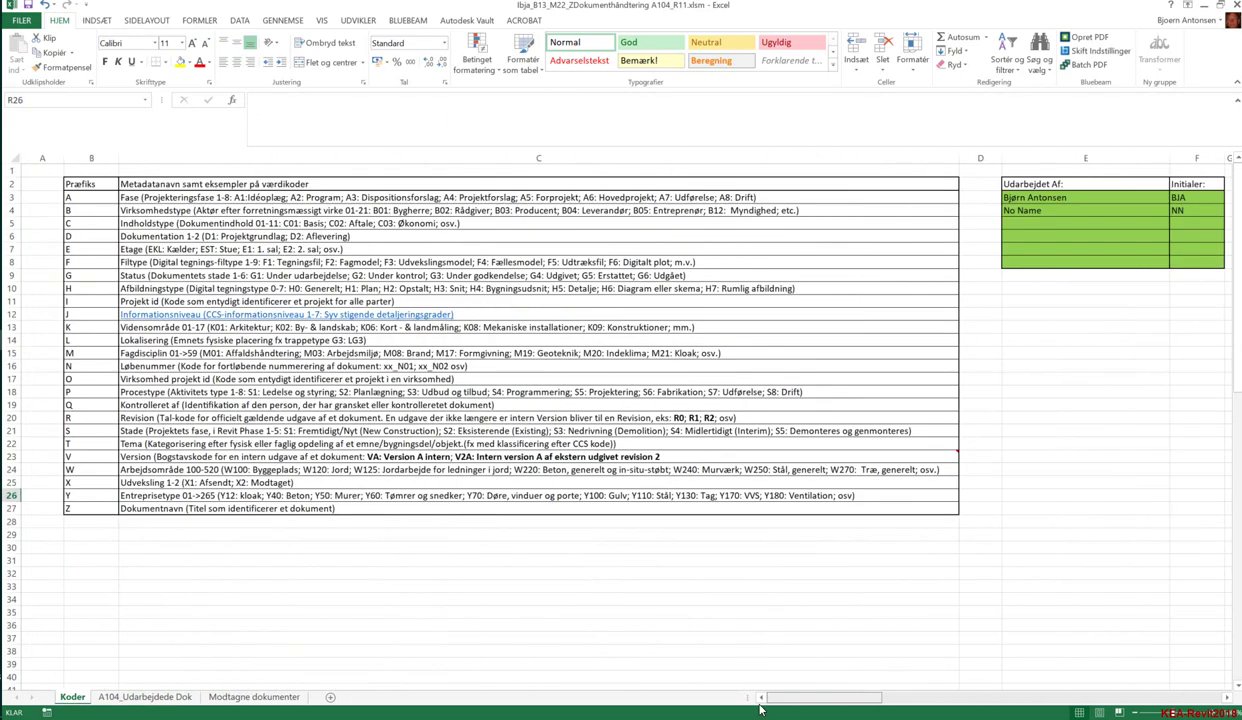
pyautogui.click(1092, 197)
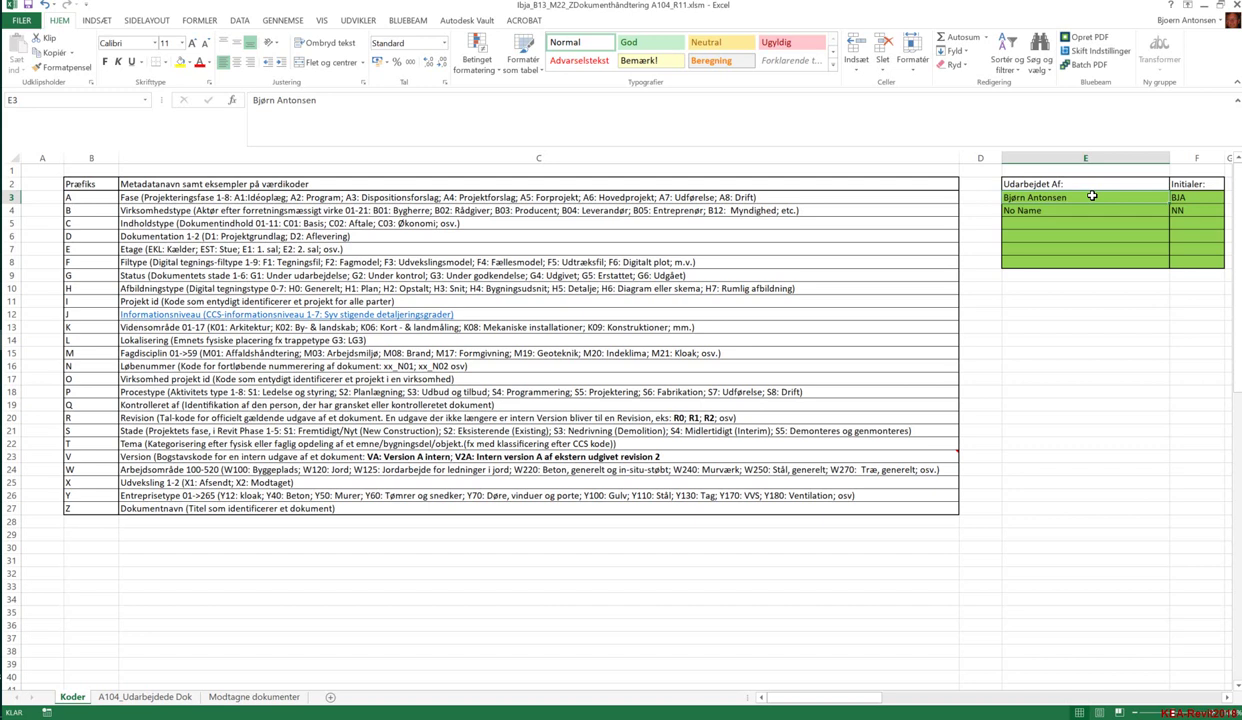
pyautogui.write('2')
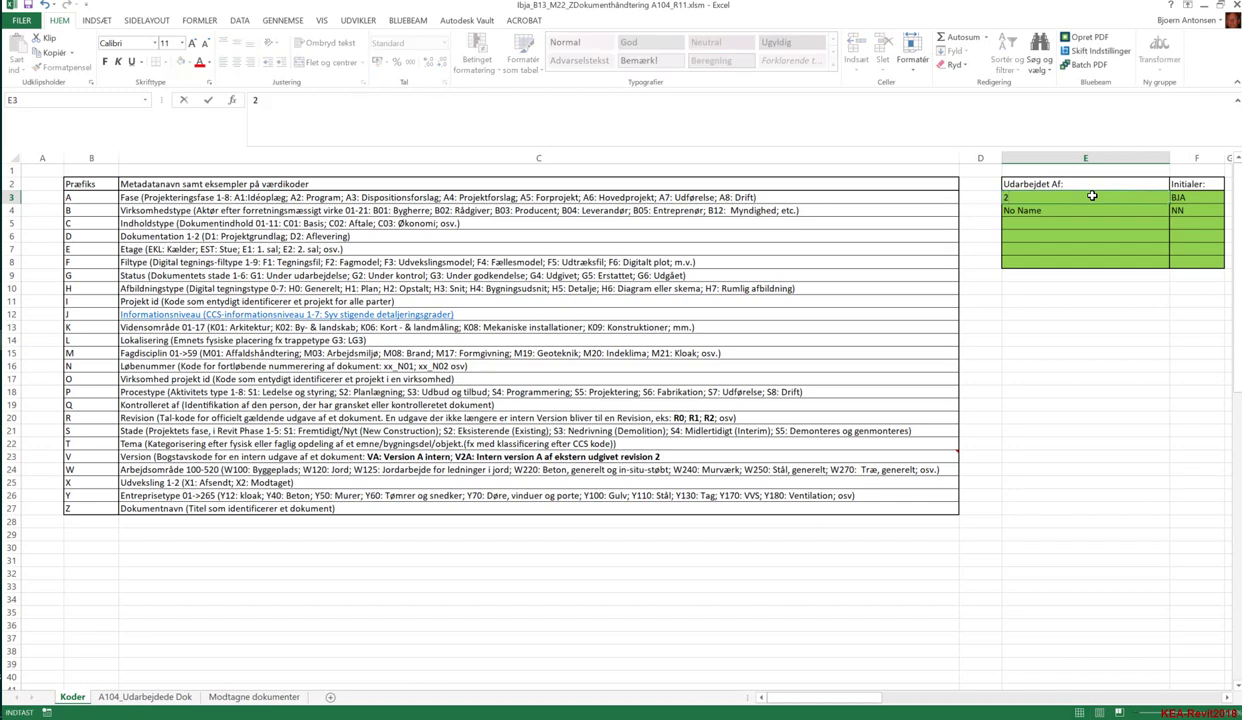
pyautogui.write('. semster kl. A gruppe 4')
pyautogui.press('Tab')
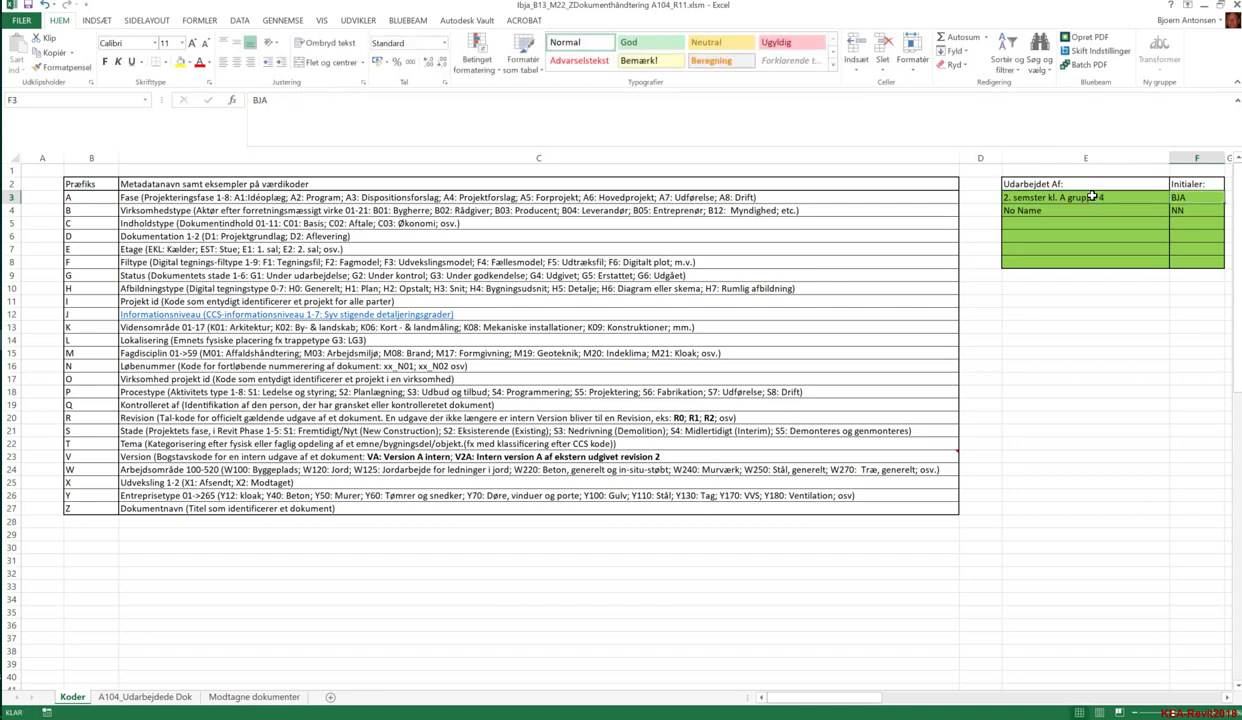
pyautogui.write('2AG4')
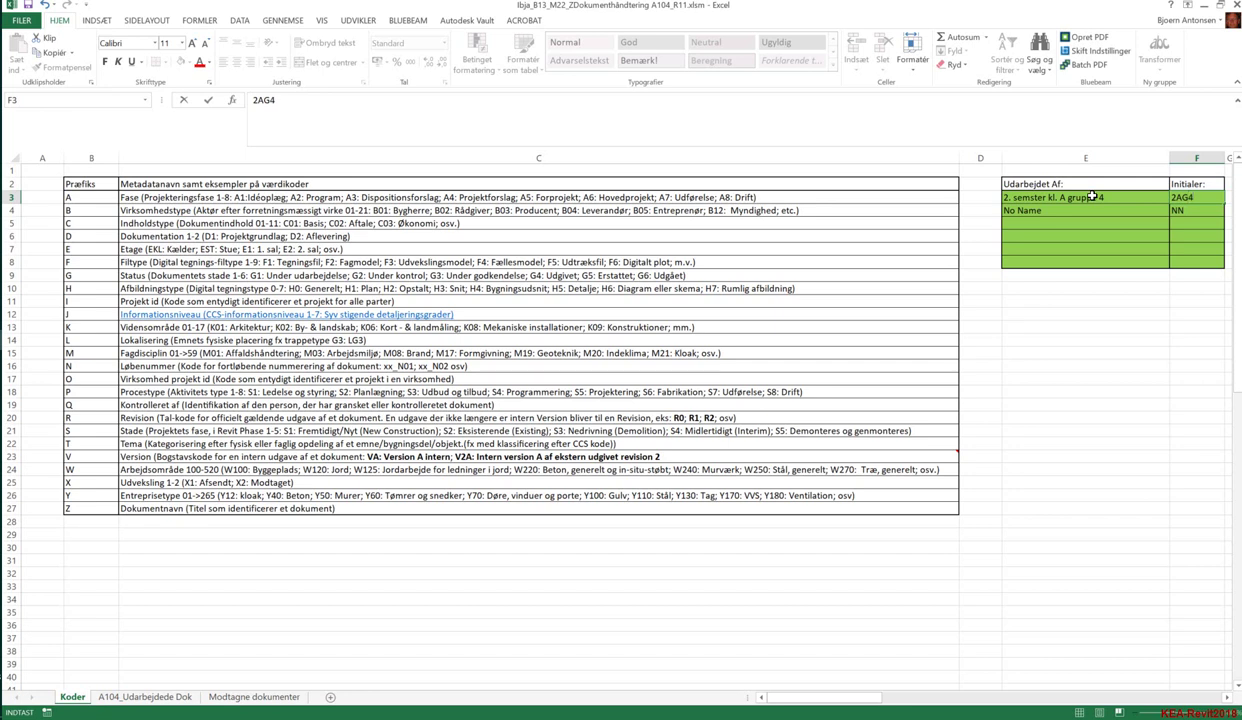
pyautogui.press('Return')
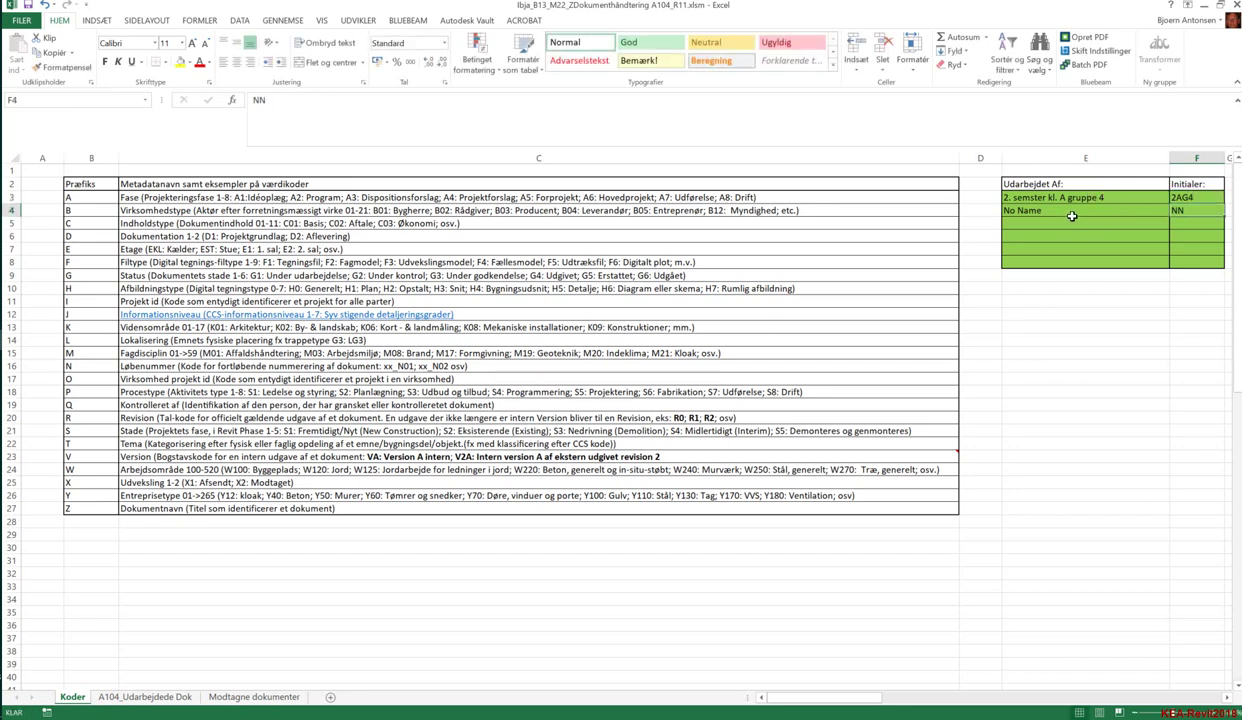
# Step: Add a new author entry with the person's name and their initials
pyautogui.click(1070, 210)
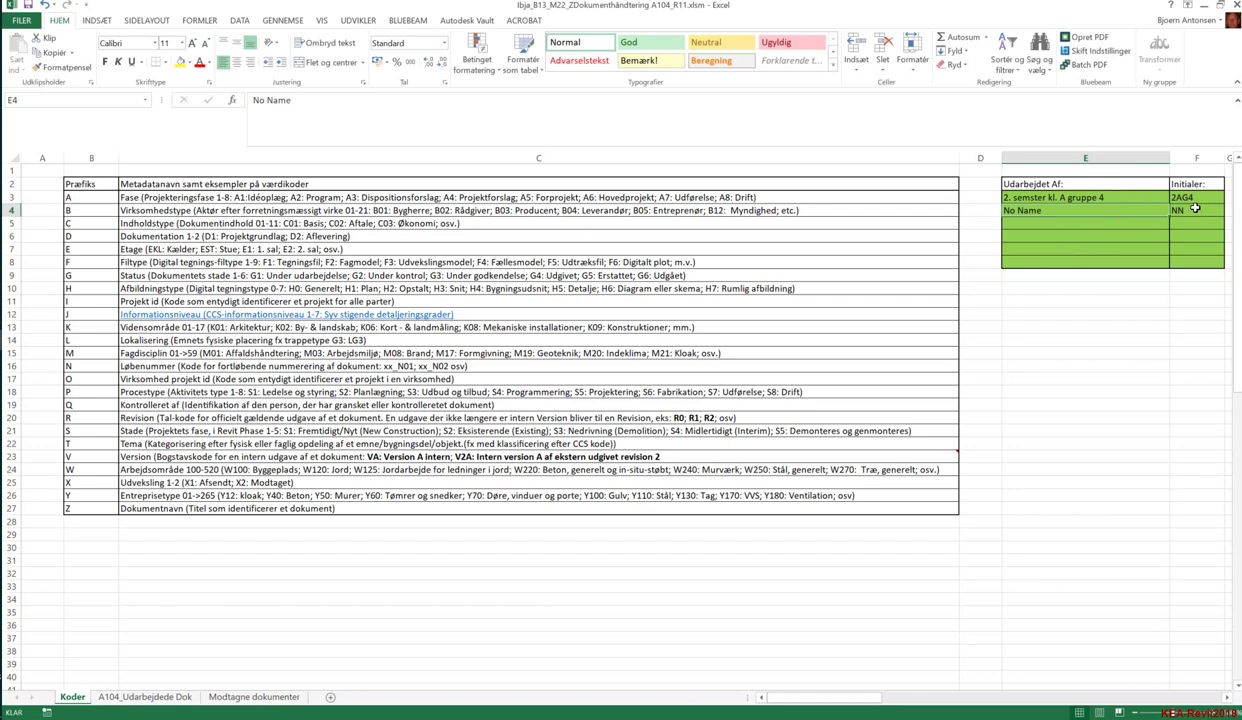
pyautogui.click(1155, 221)
pyautogui.write('Bjørn Antonsen')
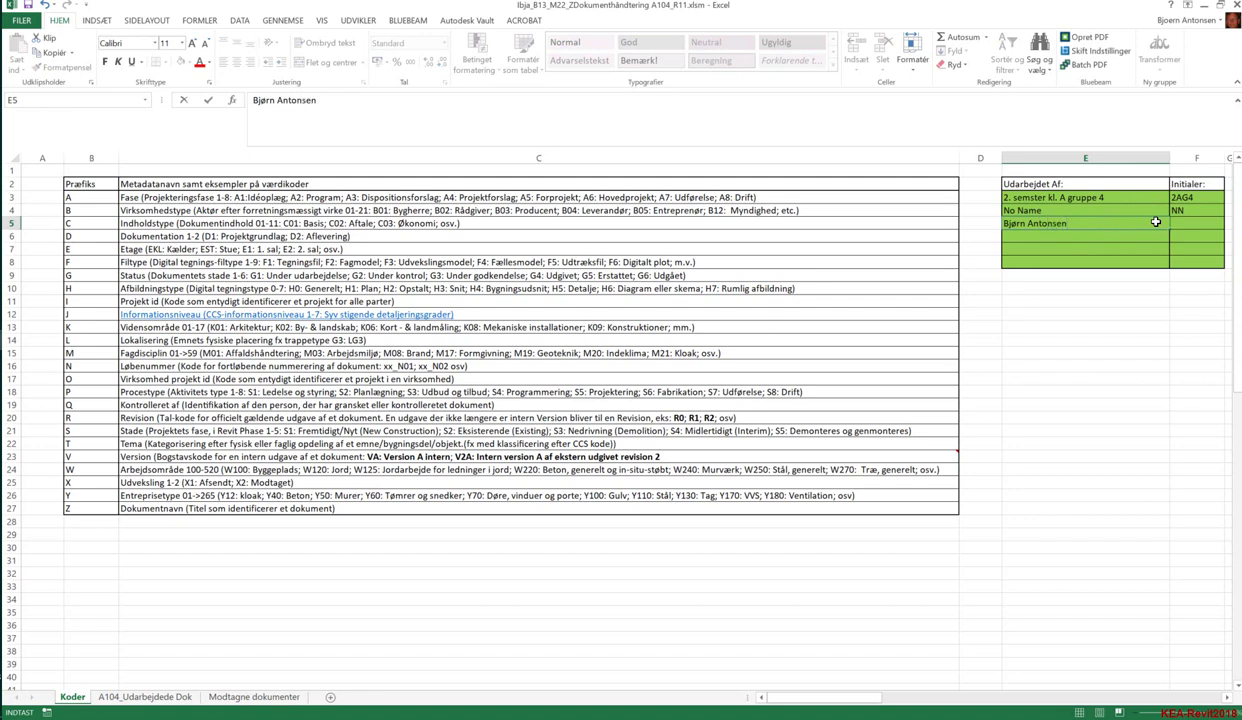
pyautogui.press('Tab')
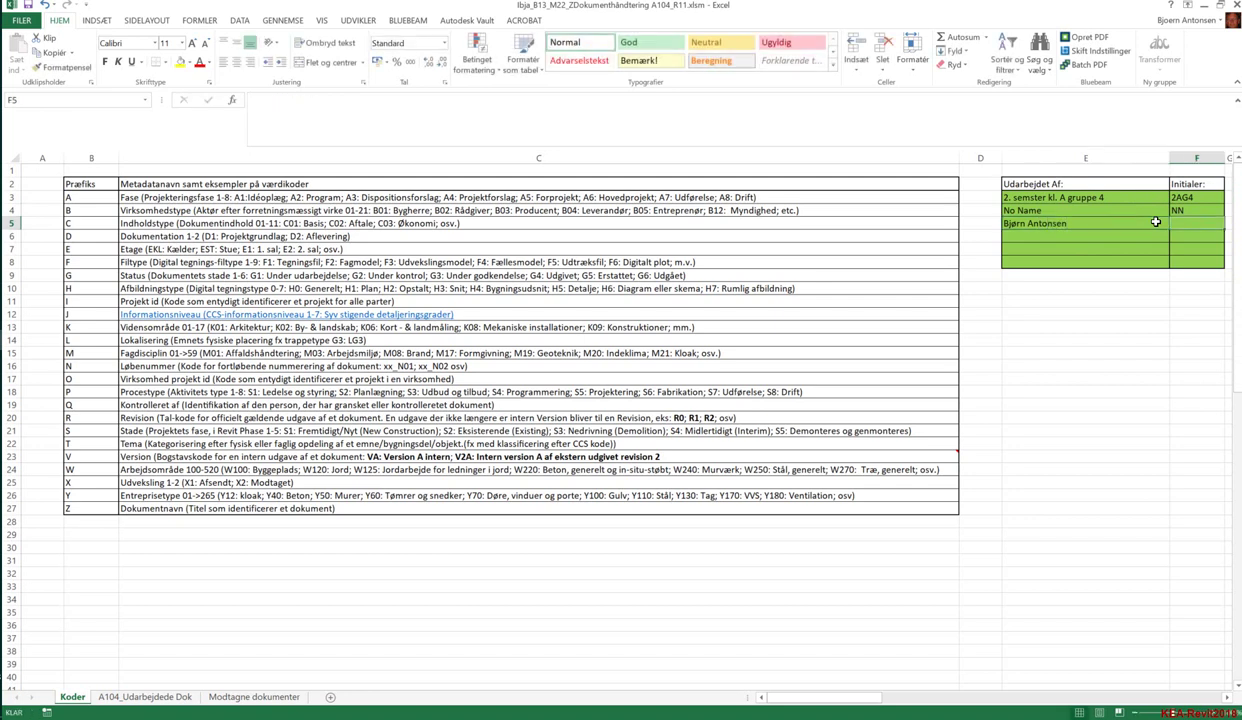
pyautogui.write('BJA')
pyautogui.press('Down')
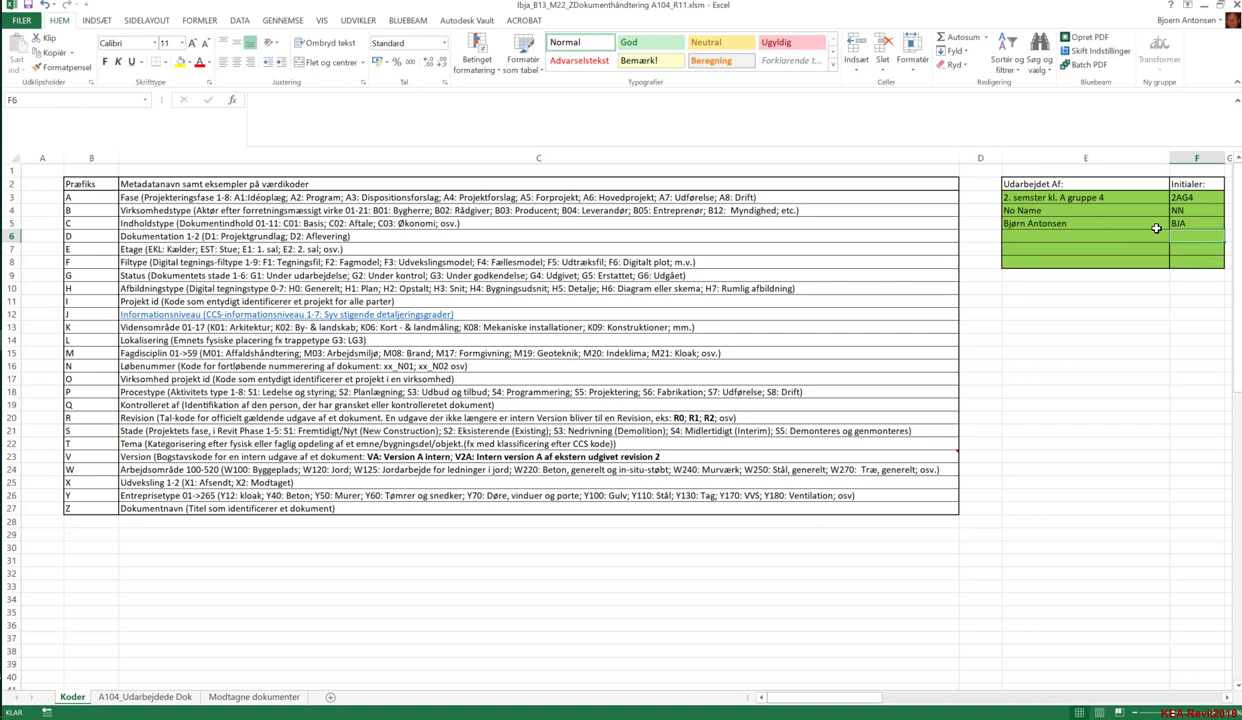
# Step: On the A104_Udarbejdede Dok sheet, choose 2AG4 as Udarbejdet af for rows 18 and 19
pyautogui.click(155, 697)
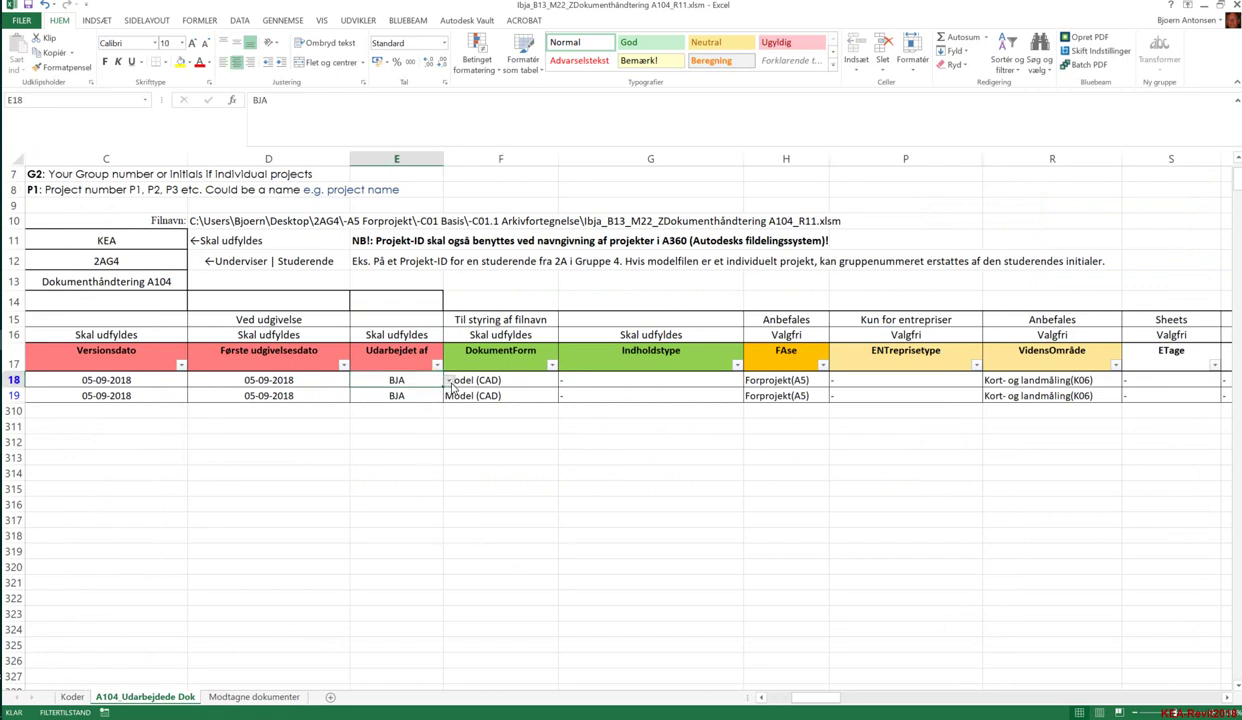
pyautogui.click(449, 381)
pyautogui.click(418, 395)
pyautogui.click(418, 395)
pyautogui.click(449, 396)
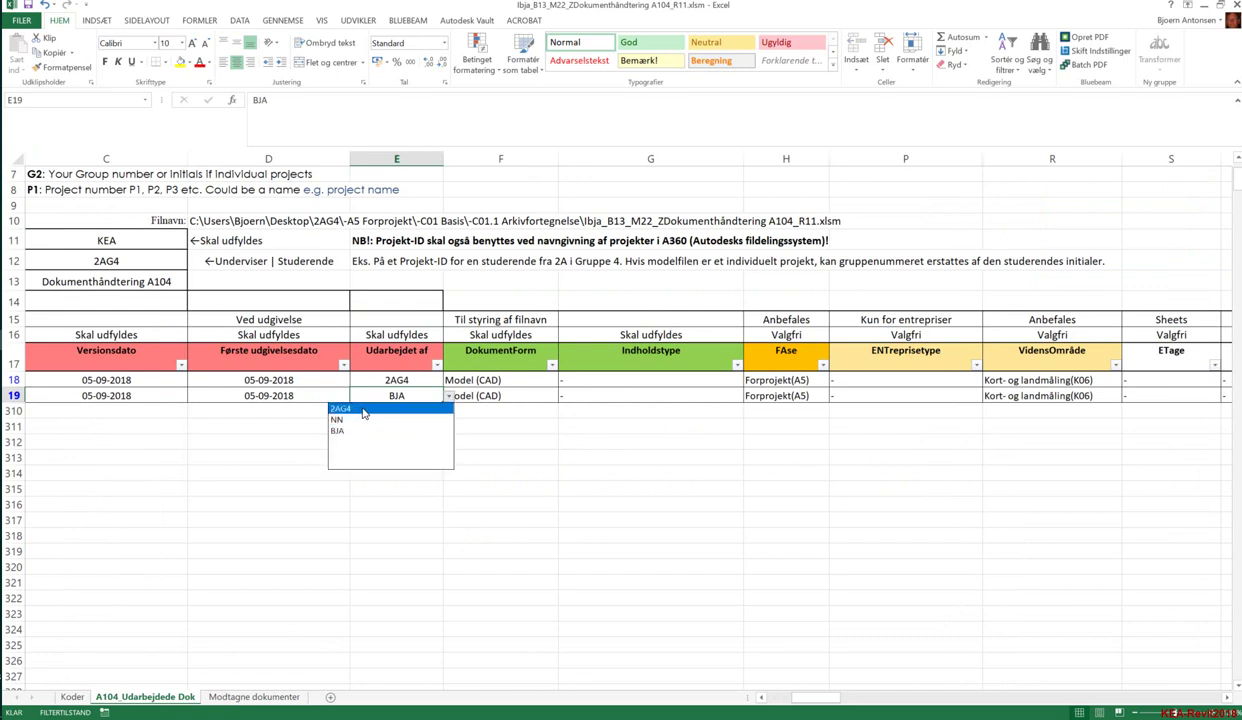
pyautogui.click(364, 410)
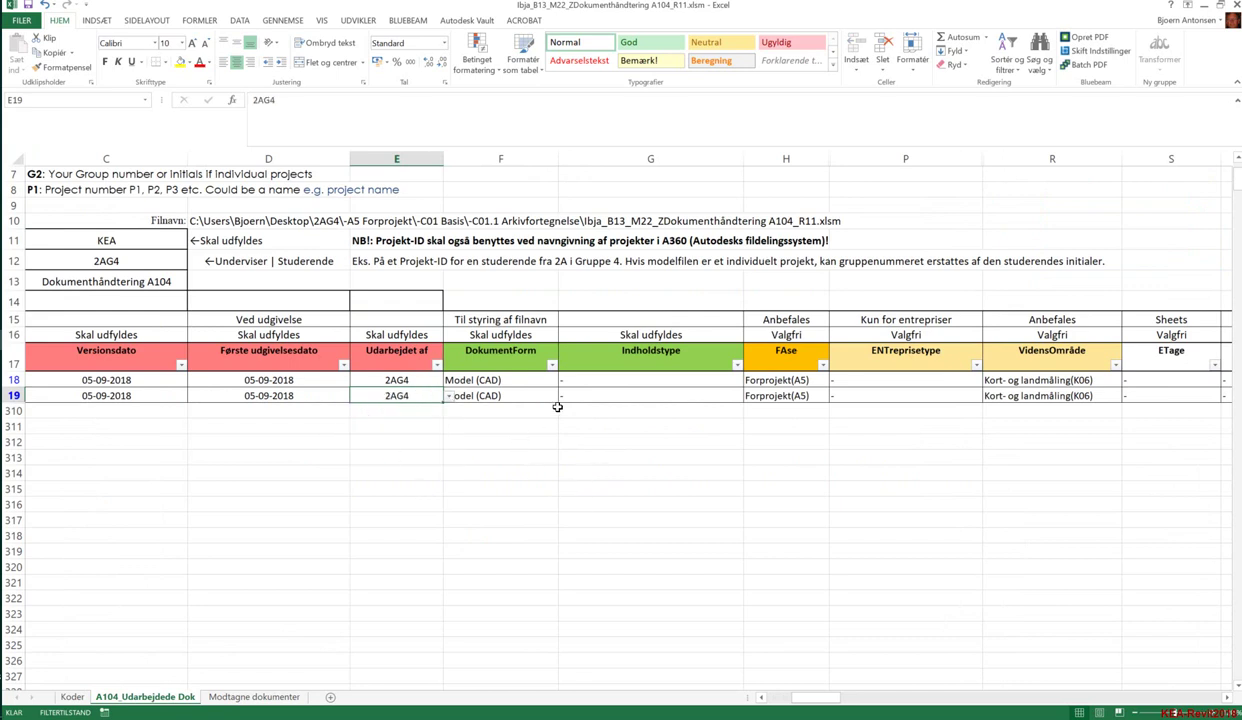
# Step: Keep Model (CAD) as row 18's DokumentForm
pyautogui.click(546, 382)
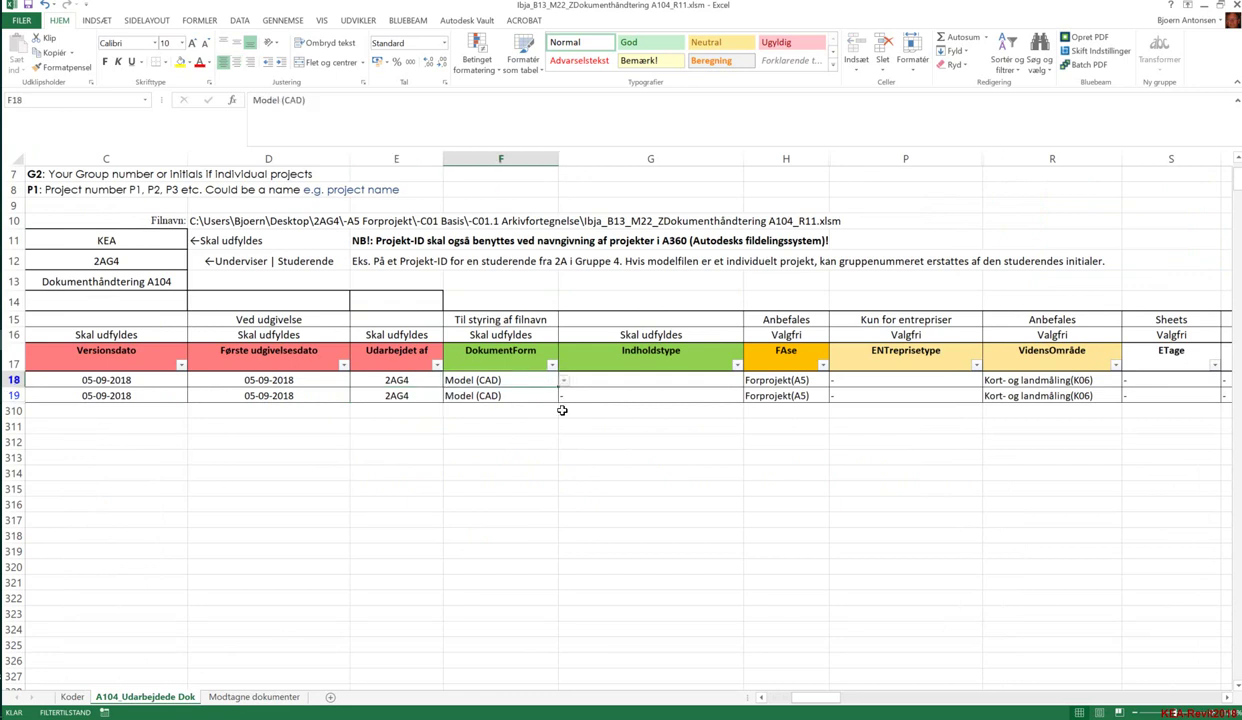
pyautogui.click(564, 383)
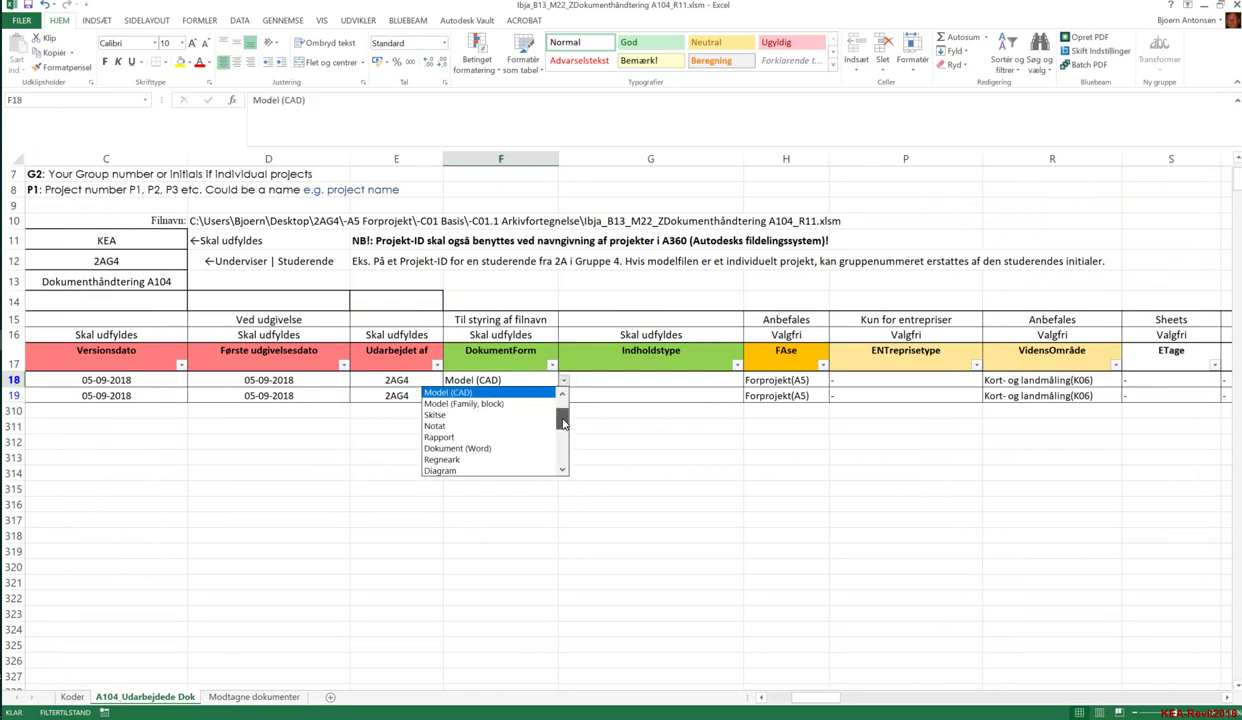
pyautogui.scroll(2, 558, 405)
pyautogui.scroll(-1, 558, 405)
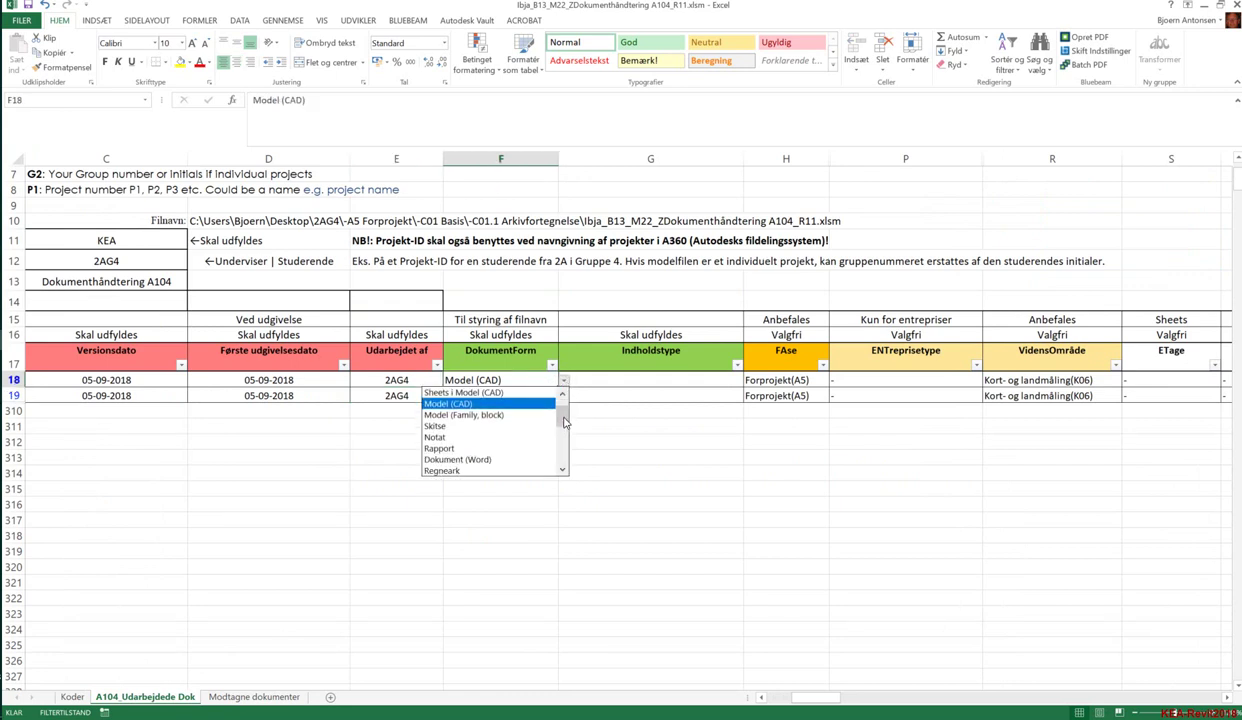
pyautogui.click(462, 405)
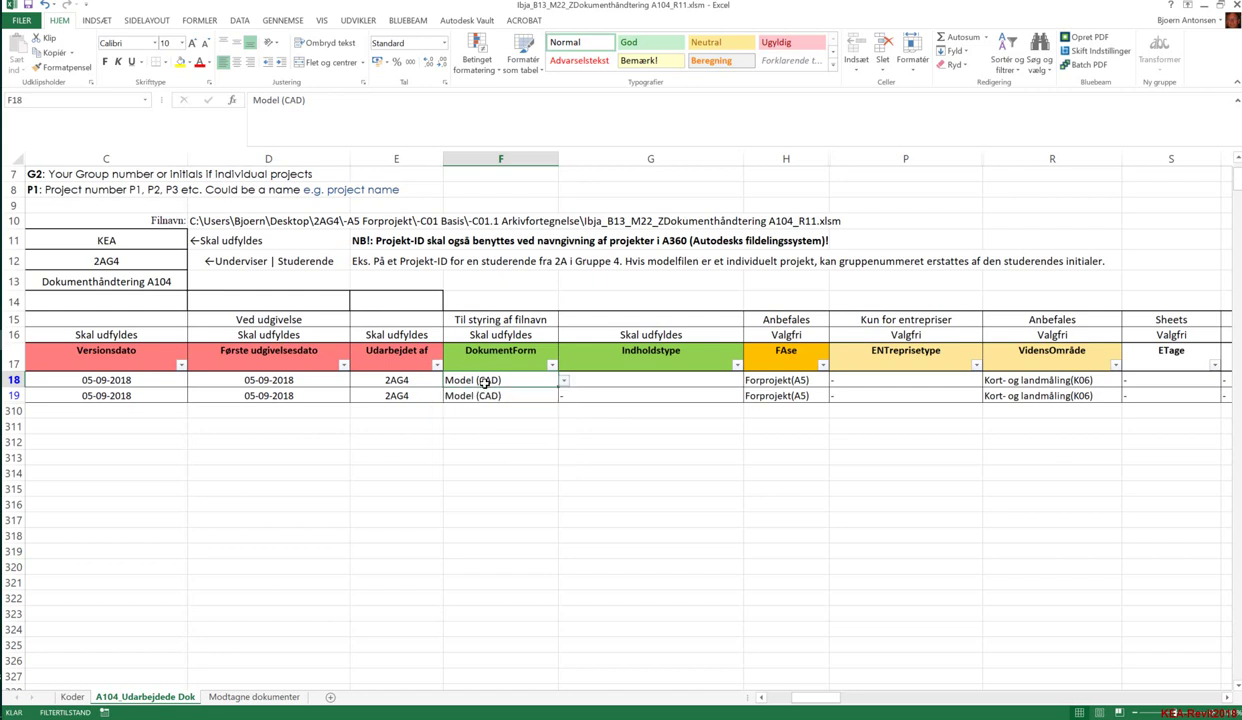
# Step: Choose Model as row 18's Indholdstype and fill it down to row 19 with Ctrl+D
pyautogui.click(725, 380)
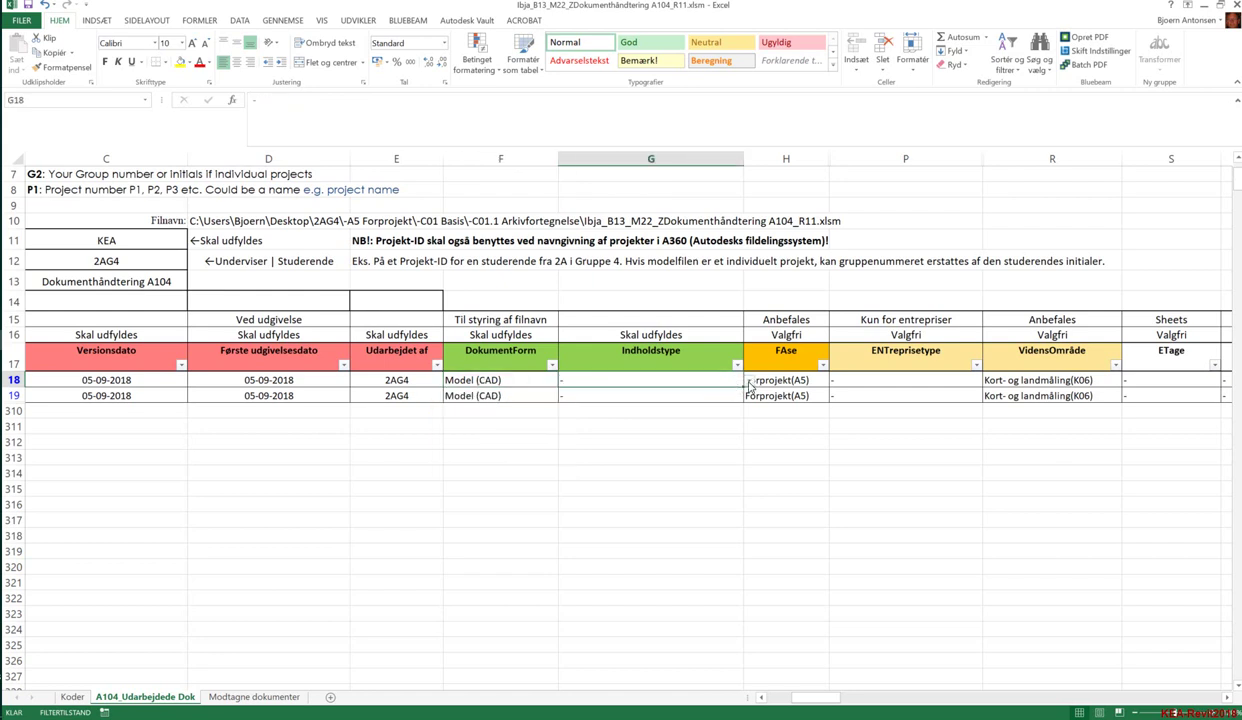
pyautogui.click(749, 381)
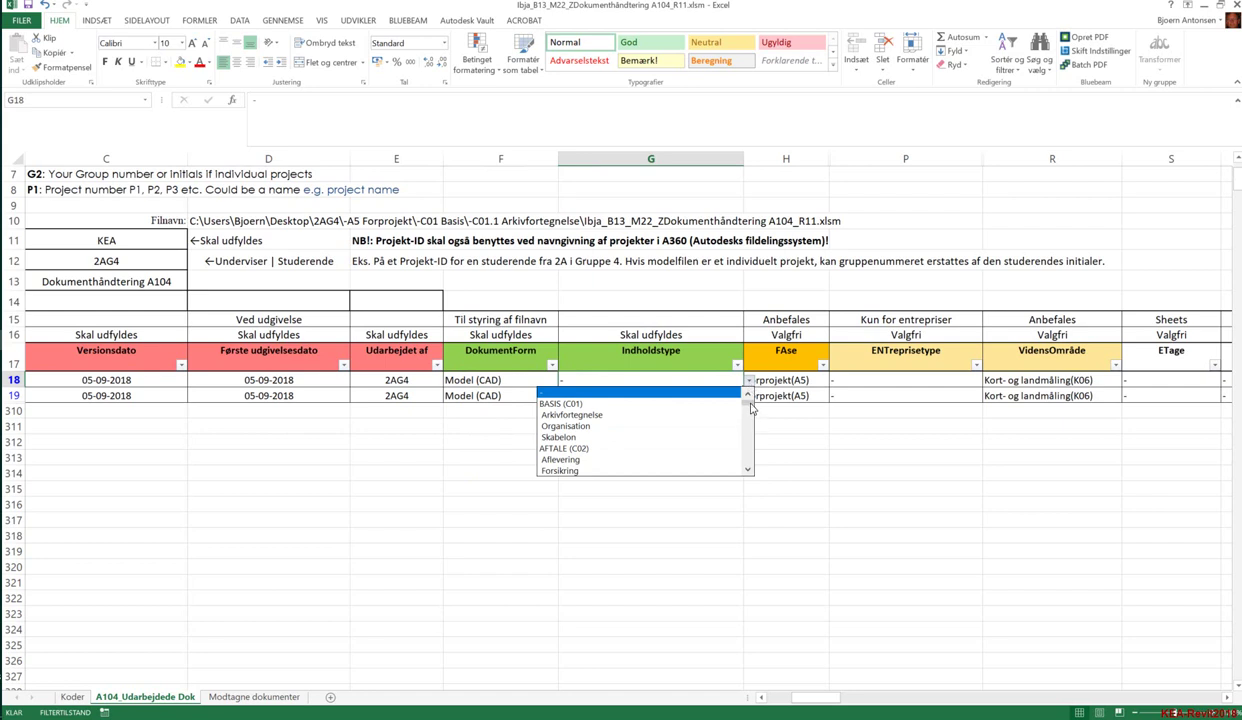
pyautogui.moveTo(751, 408); pyautogui.dragTo(748, 437)
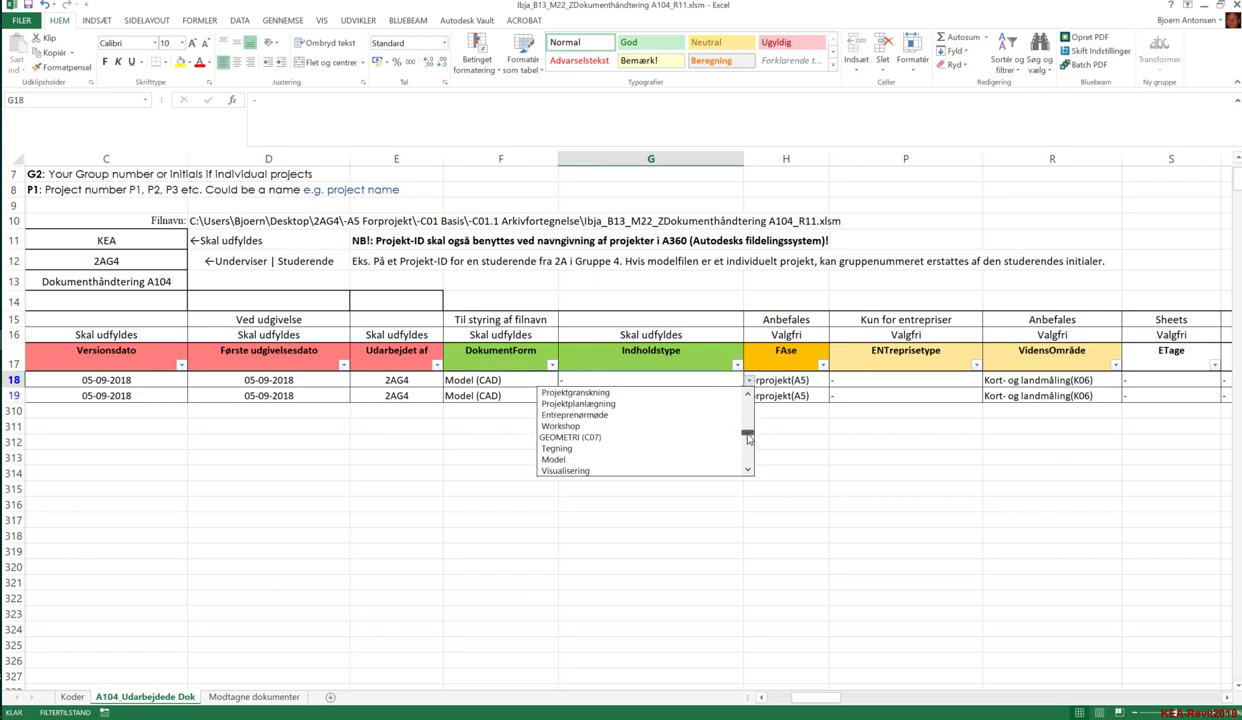
pyautogui.click(581, 461)
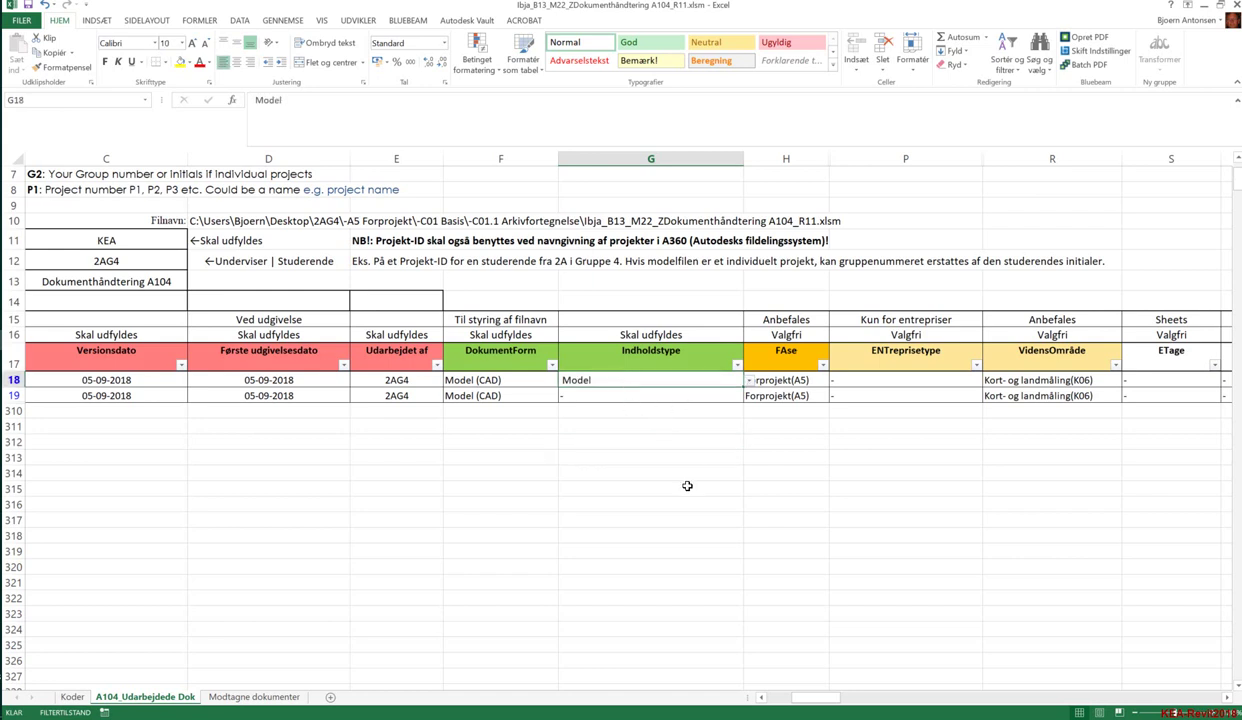
pyautogui.press('Down')
pyautogui.hotkey('ctrl', 'd')
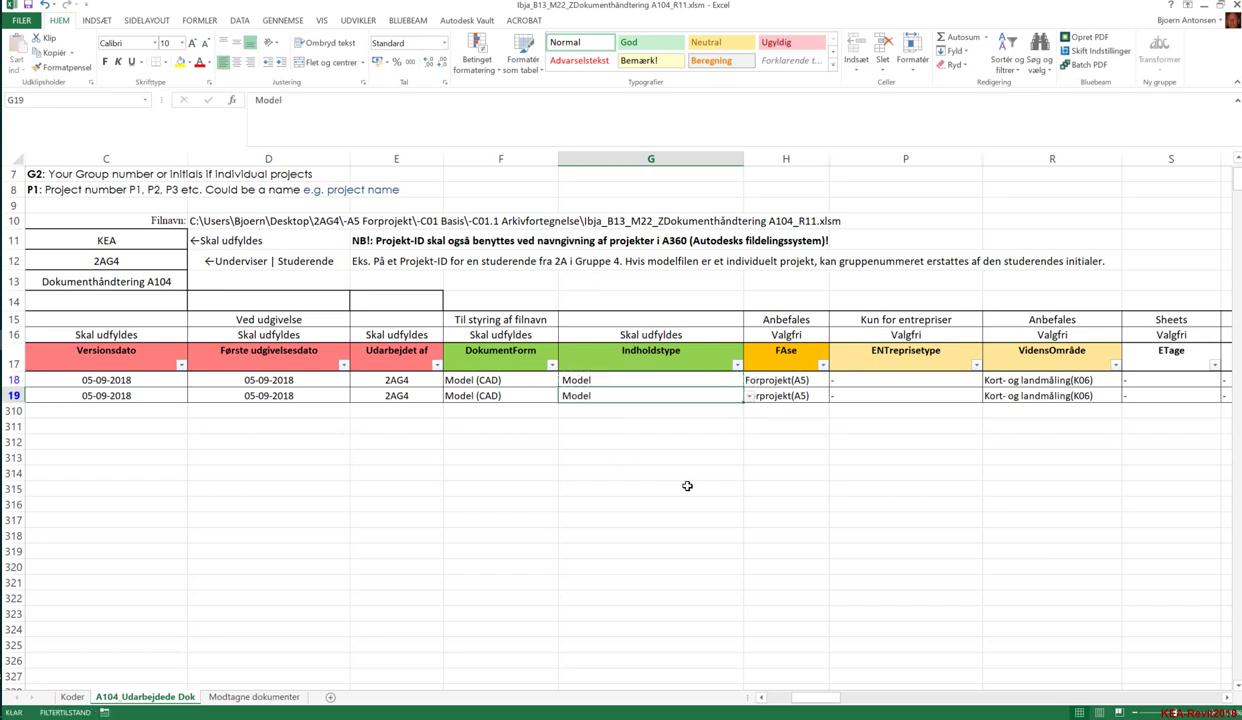
pyautogui.click(687, 486)
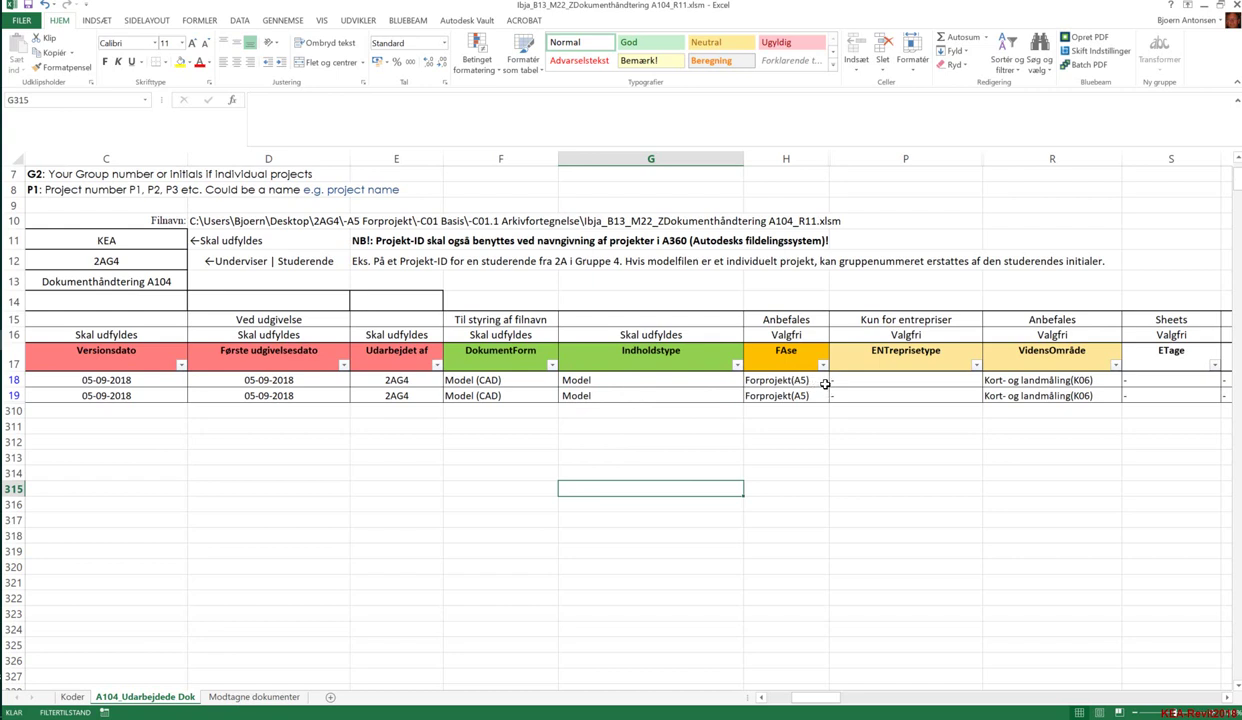
# Step: Keep row 18's FAse as Forprojekt(A5) and leave its ENTreprisetype unchanged
pyautogui.click(824, 383)
pyautogui.click(834, 381)
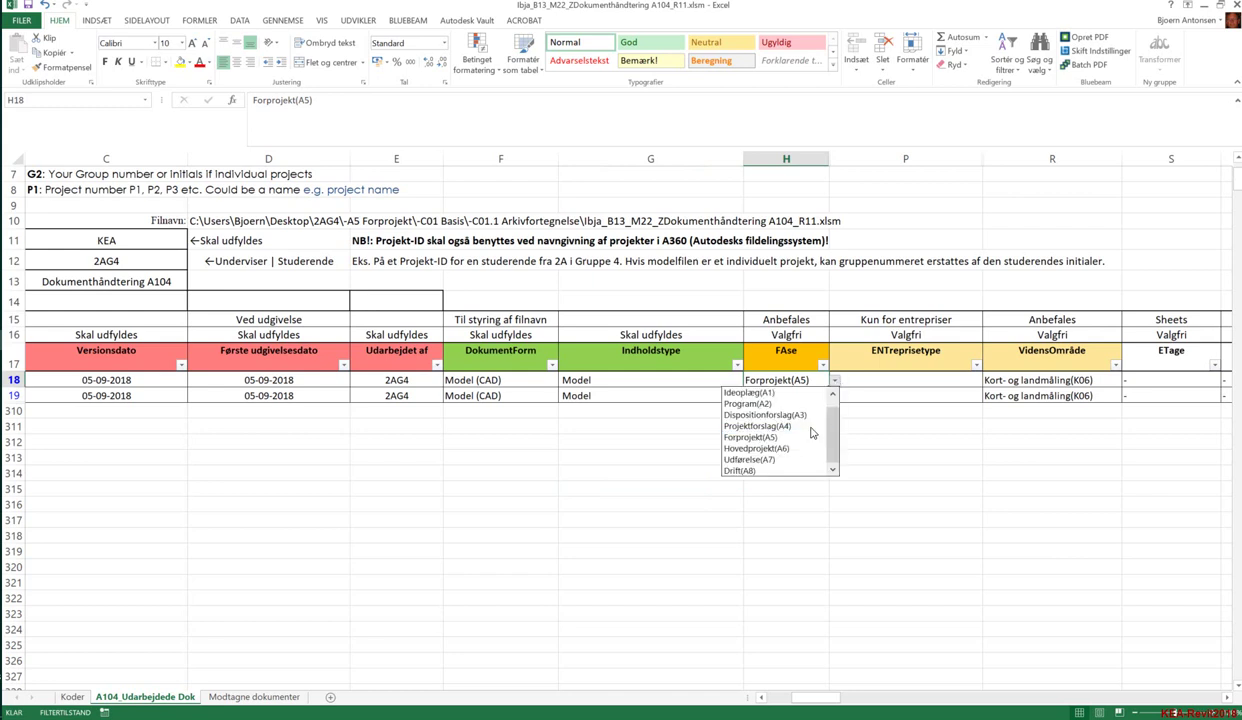
pyautogui.click(777, 440)
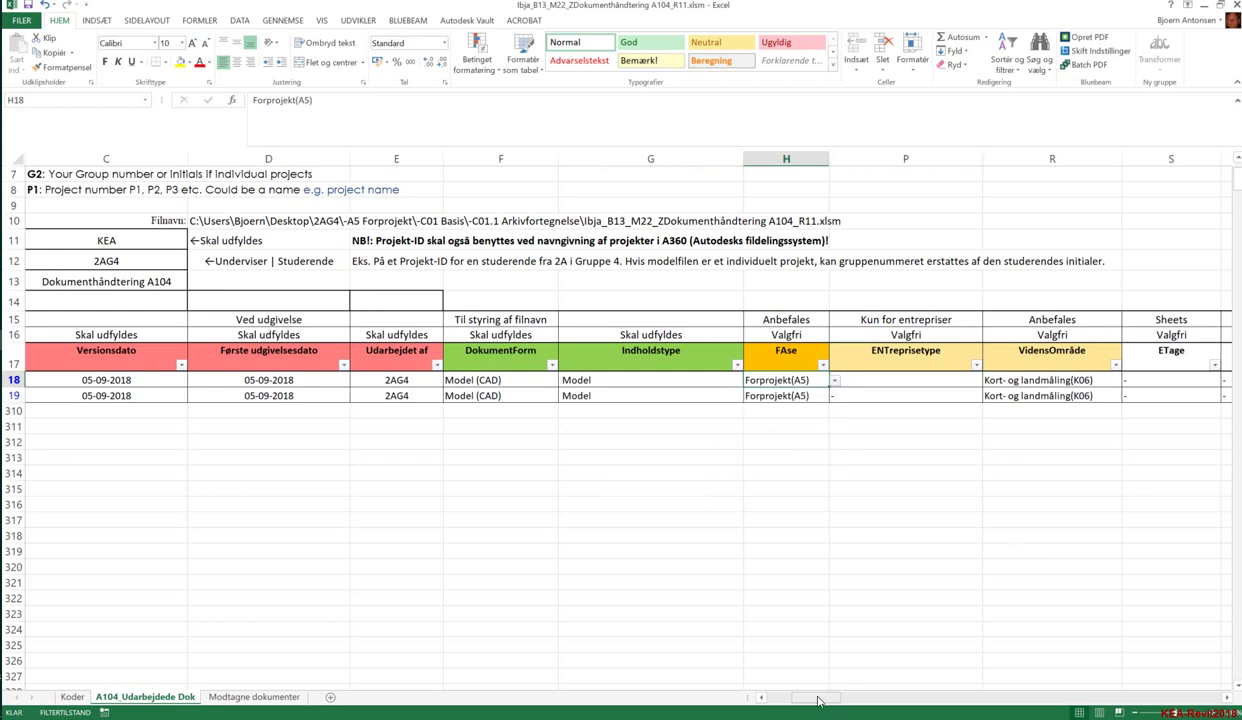
pyautogui.moveTo(830, 697); pyautogui.dragTo(848, 697)
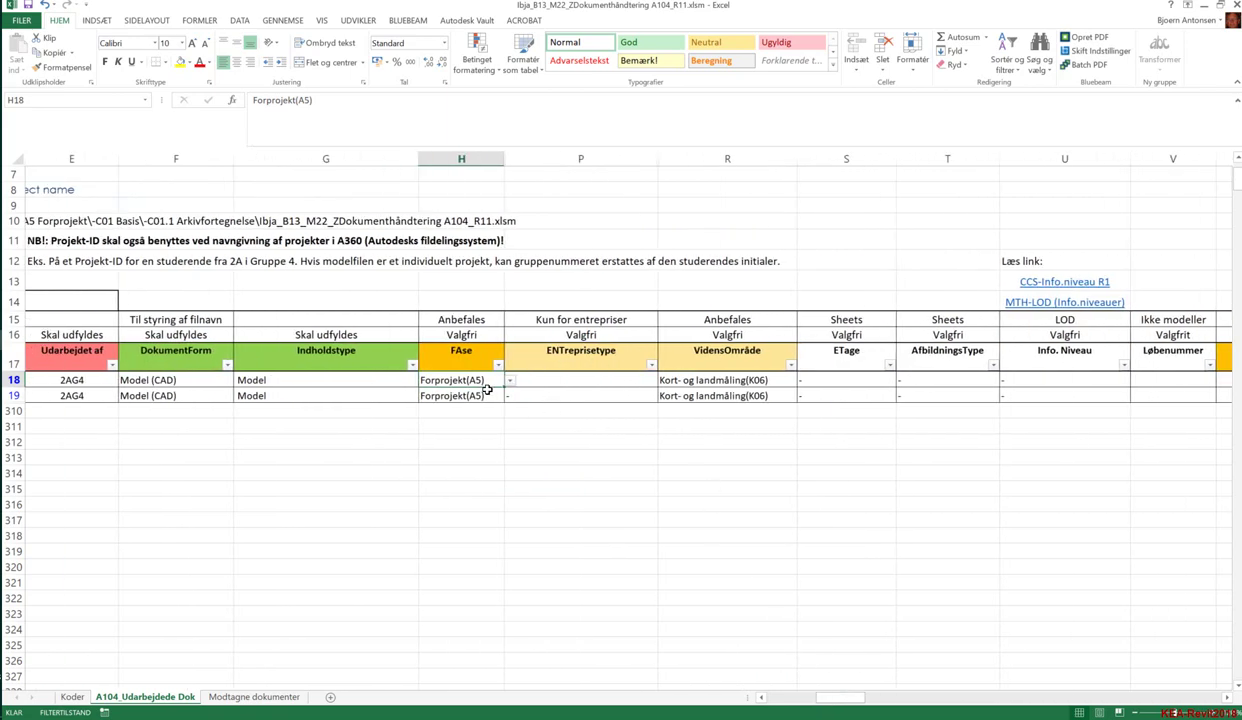
pyautogui.click(647, 385)
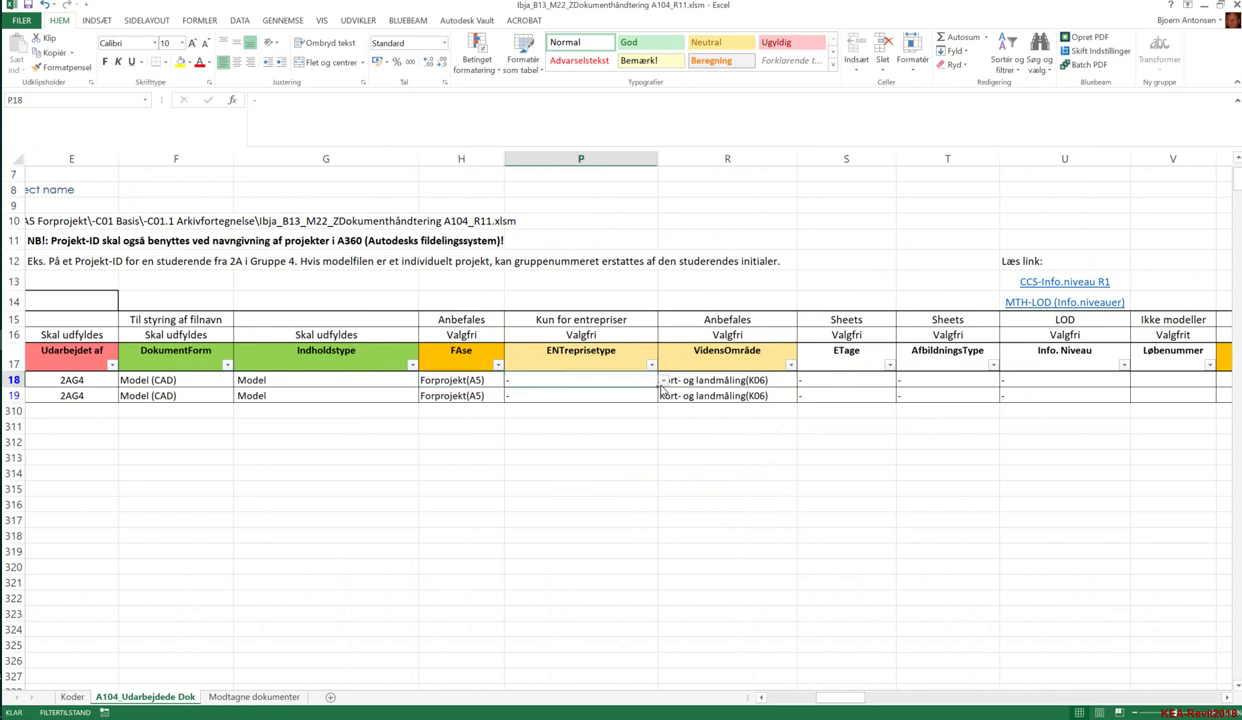
pyautogui.click(662, 382)
pyautogui.click(662, 384)
pyautogui.moveTo(834, 699); pyautogui.dragTo(852, 703)
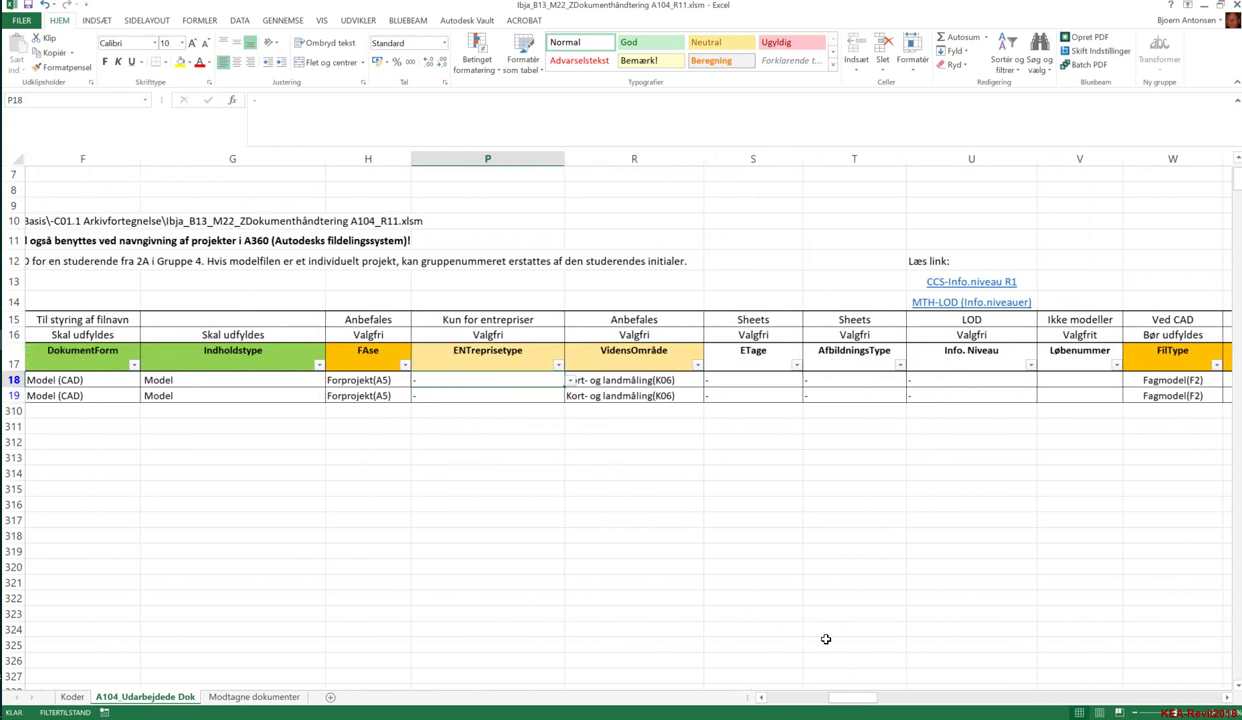
# Step: Leave row 18's VidensOmråde as Kort- og landmåling(K06) and set row 19 to Arkitektur(K01)
pyautogui.click(670, 378)
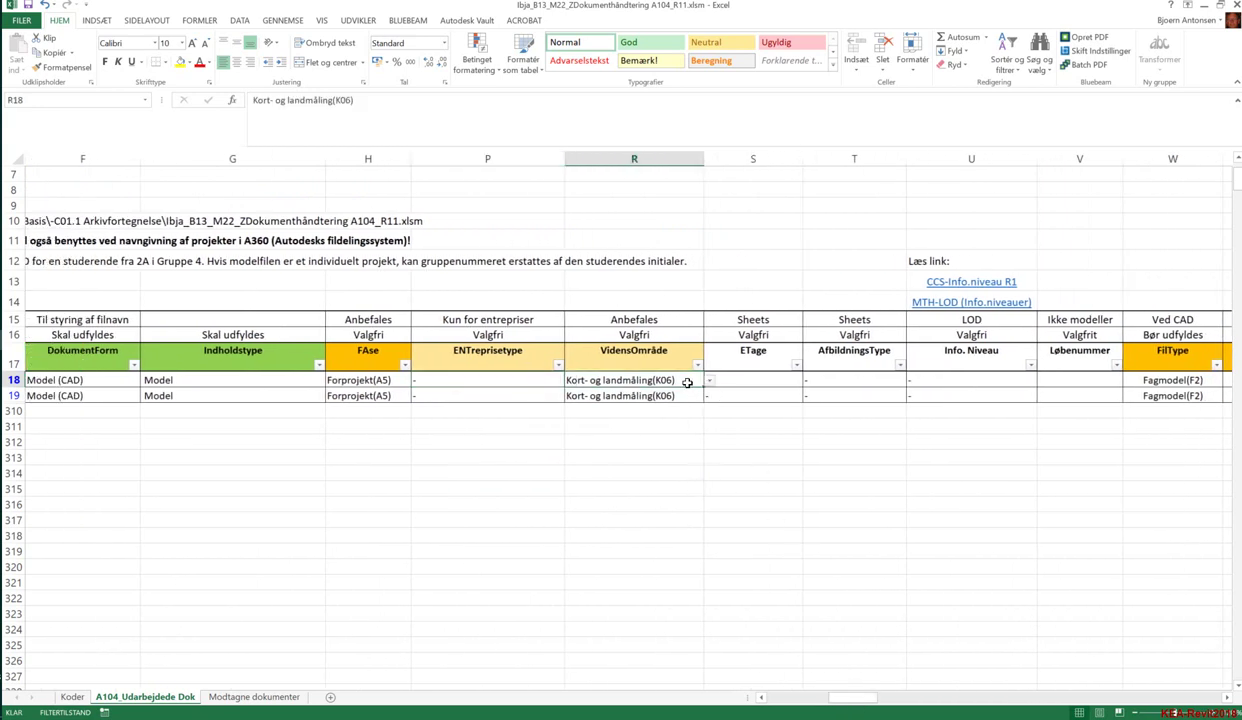
pyautogui.click(709, 382)
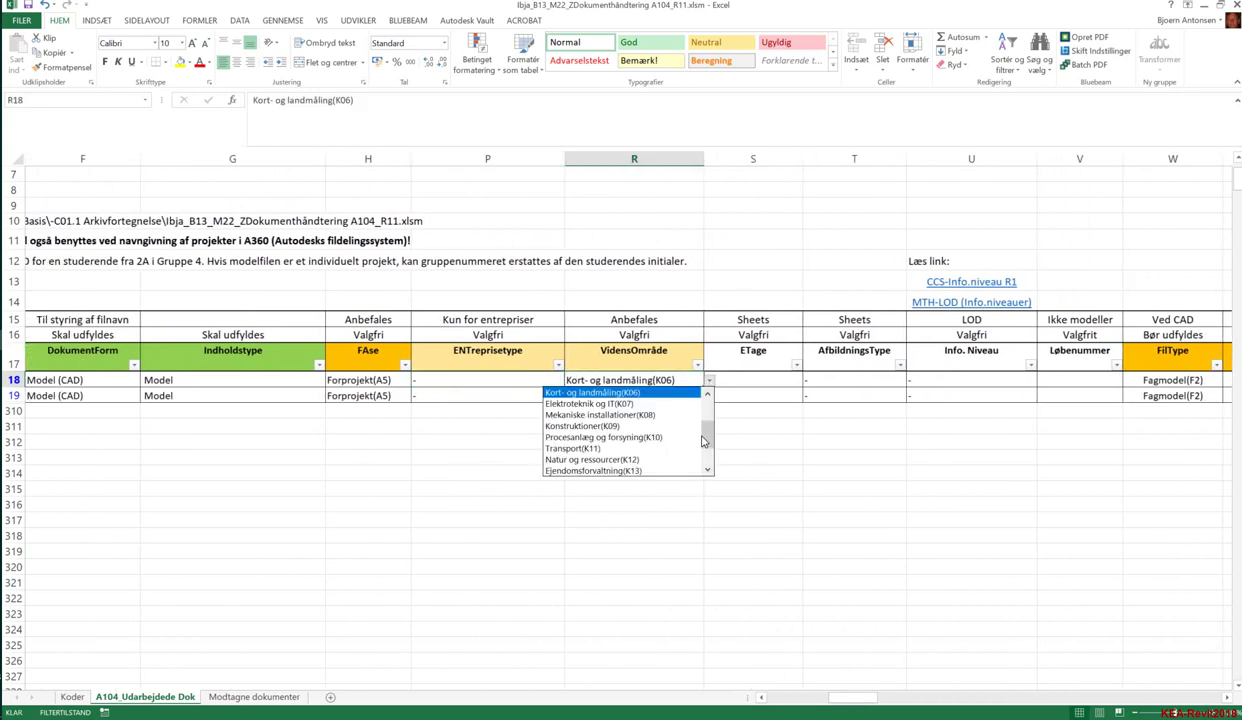
pyautogui.moveTo(711, 442); pyautogui.dragTo(711, 432)
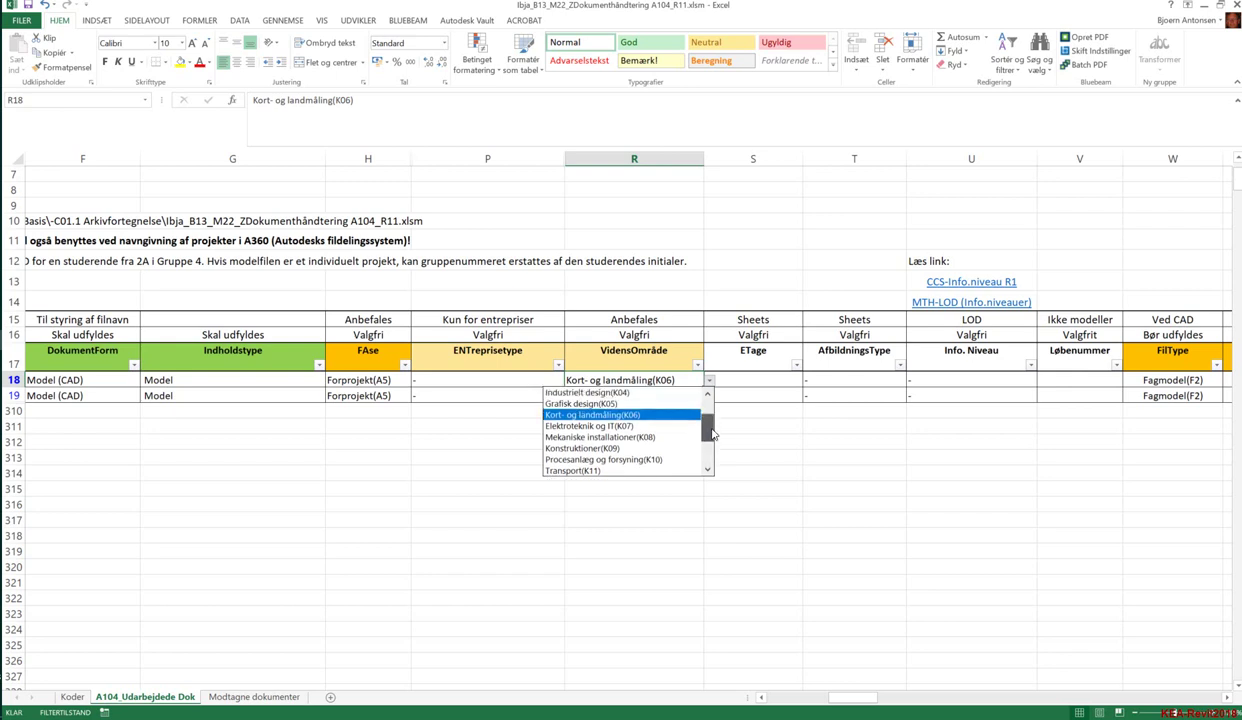
pyautogui.press('Escape')
pyautogui.press('Down')
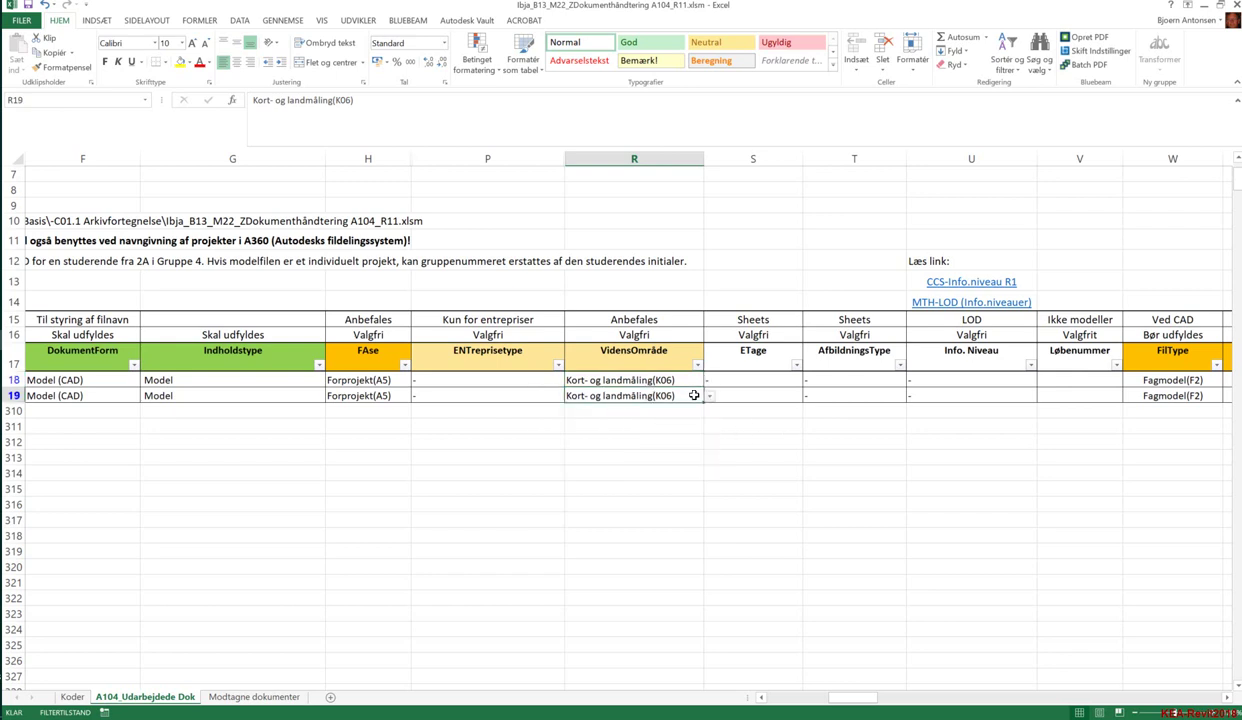
pyautogui.click(709, 397)
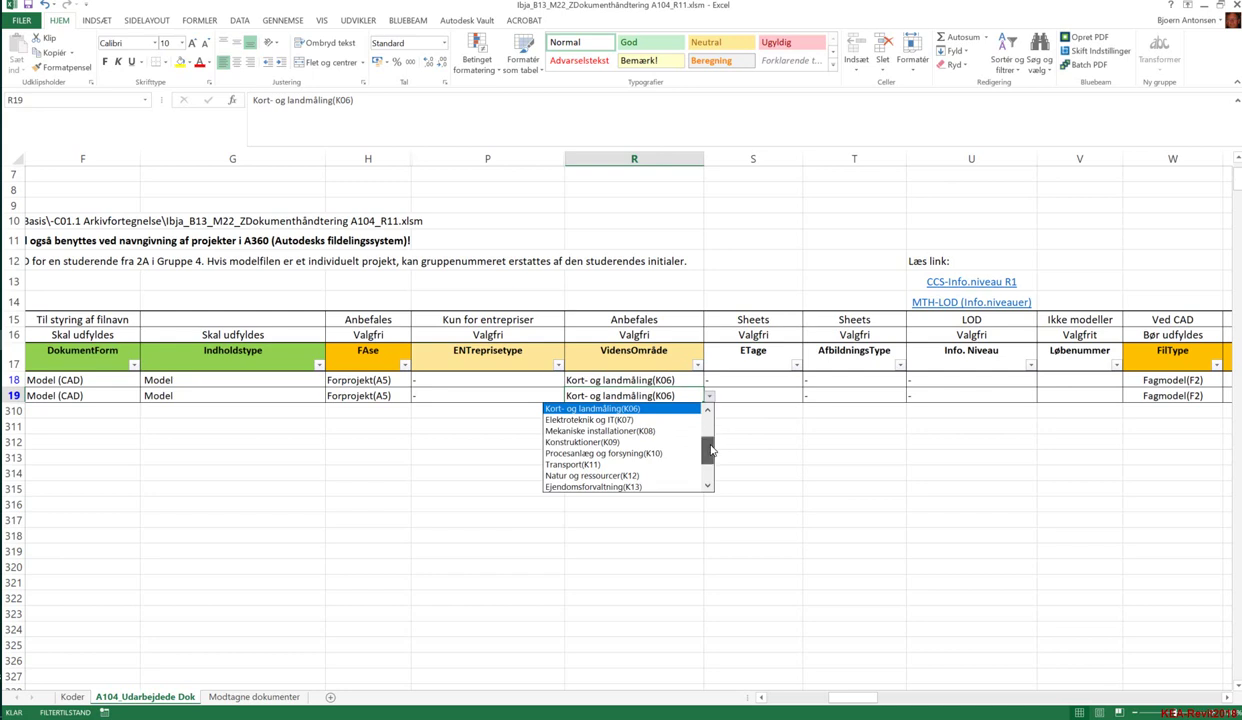
pyautogui.scroll(2, 700, 440)
pyautogui.click(566, 418)
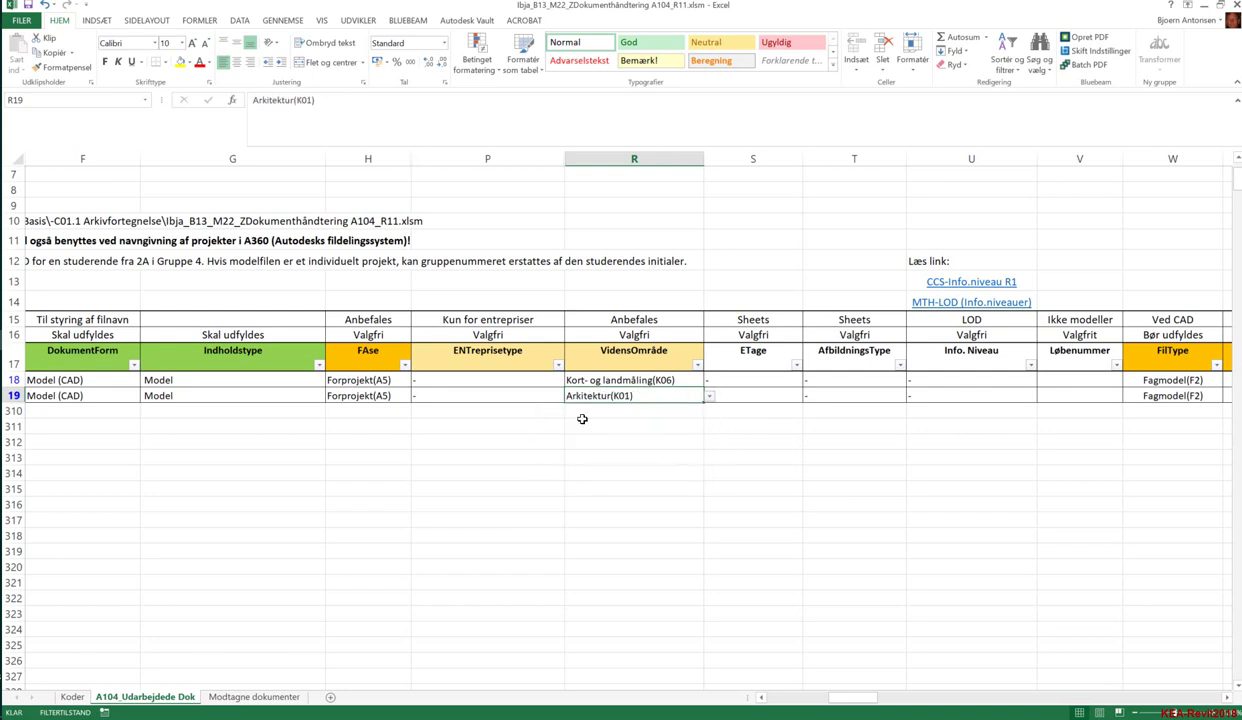
pyautogui.click(751, 458)
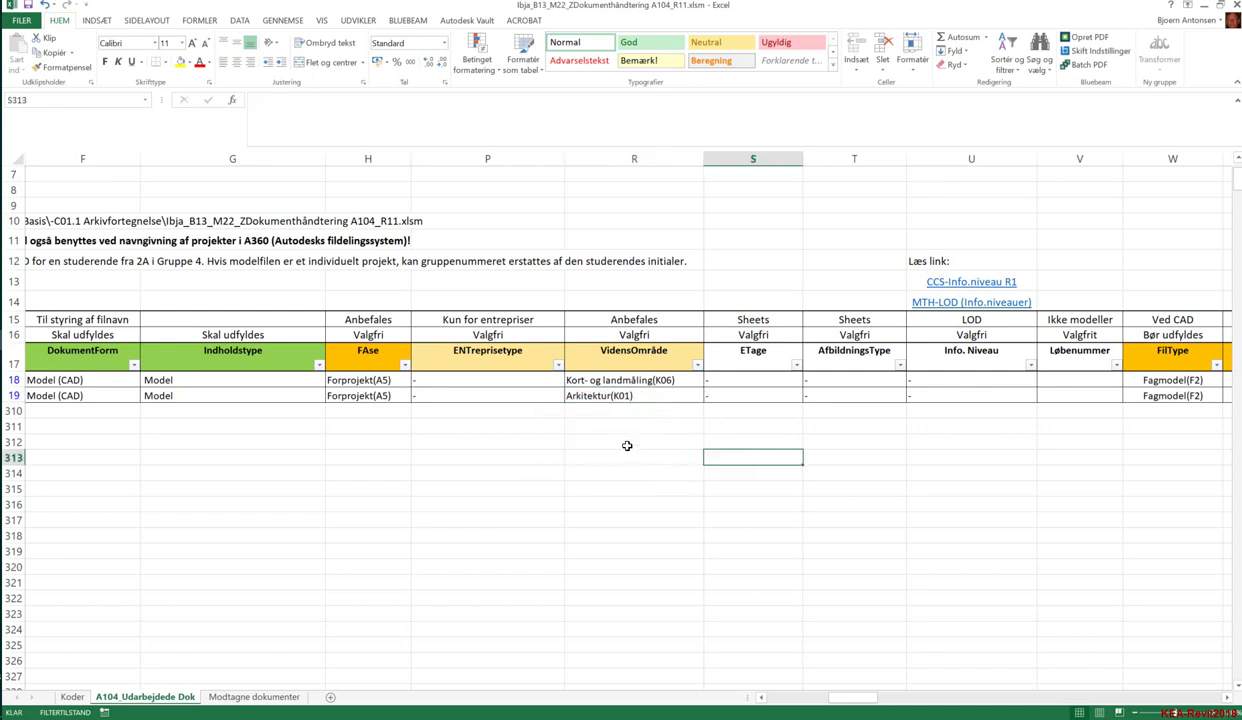
pyautogui.moveTo(893, 704); pyautogui.dragTo(930, 703)
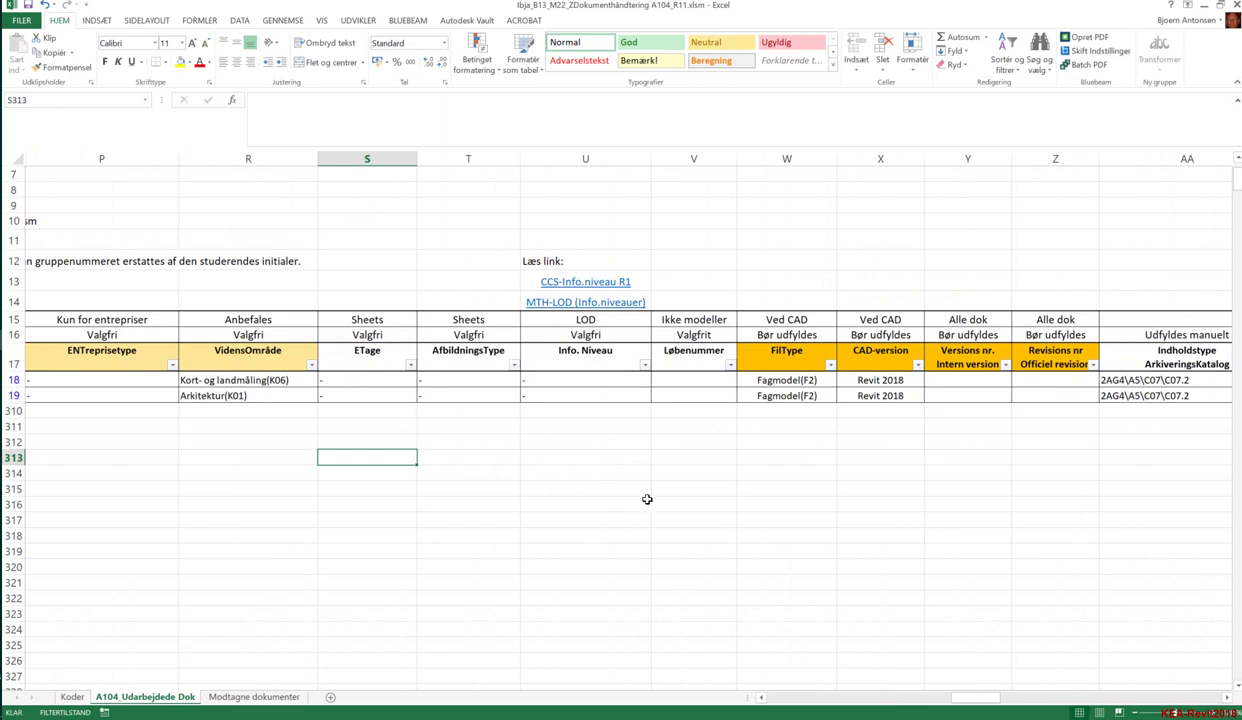
# Step: Try the MTH-LOD link and dismiss its page-not-found error
pyautogui.moveTo(965, 697); pyautogui.dragTo(967, 697)
pyautogui.click(555, 311)
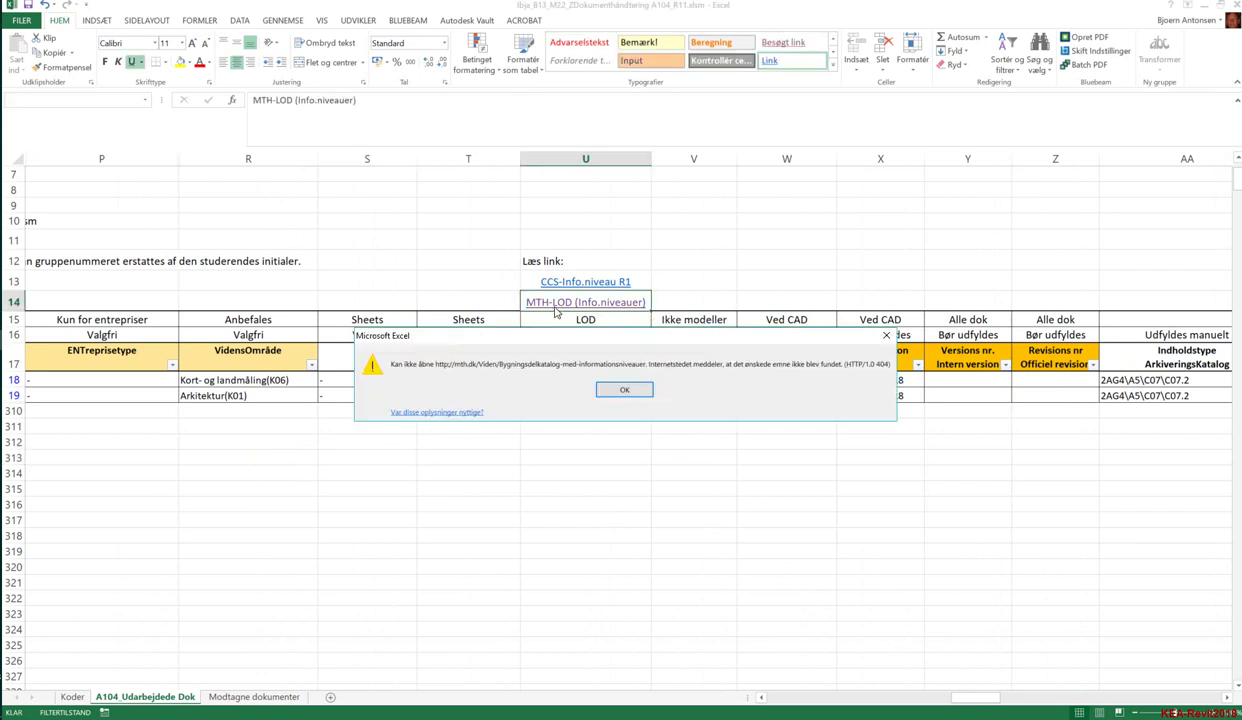
pyautogui.click(627, 392)
pyautogui.click(686, 486)
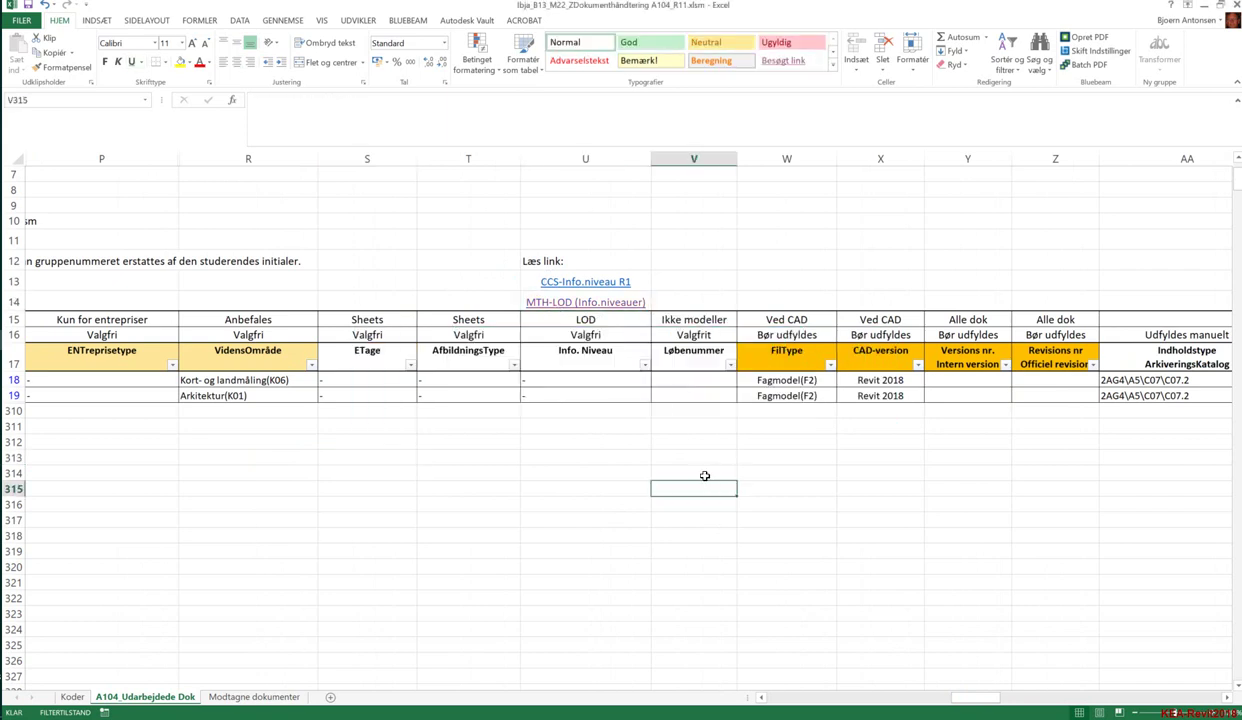
# Step: Follow the CCS-Info.niveau R1 link and open the downloaded CCS Informationsniveauer PDF
pyautogui.click(583, 288)
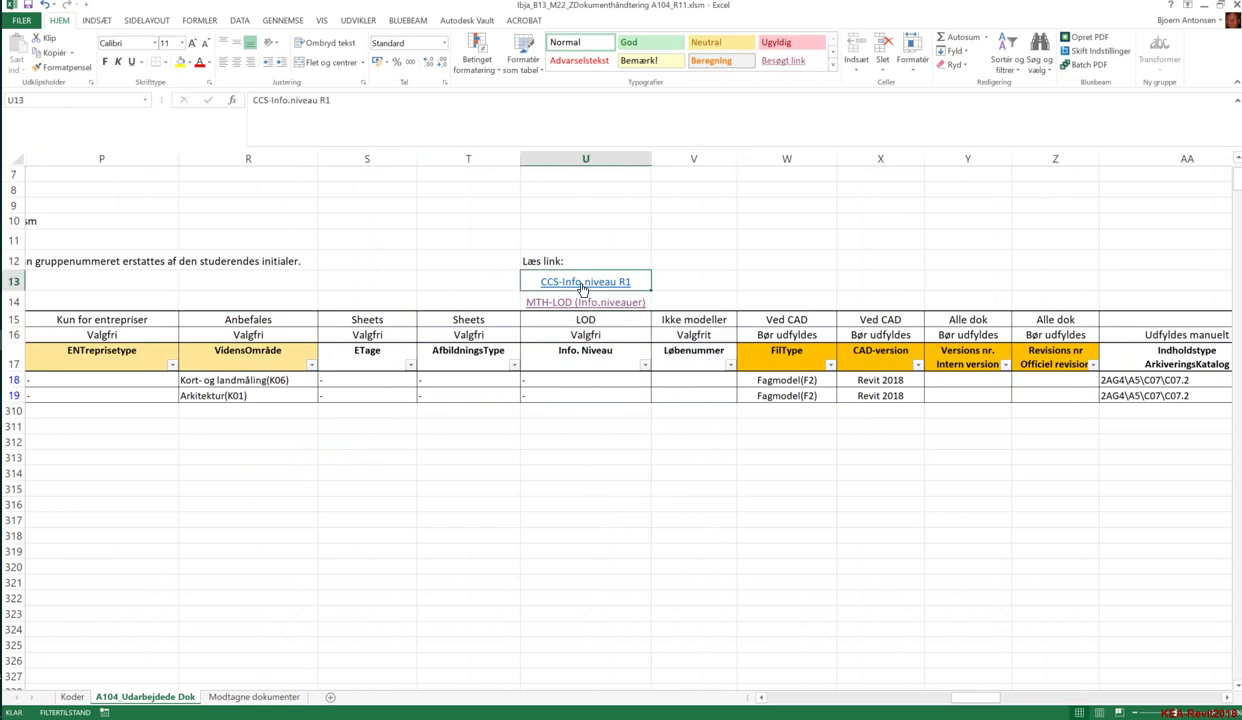
pyautogui.click(663, 453)
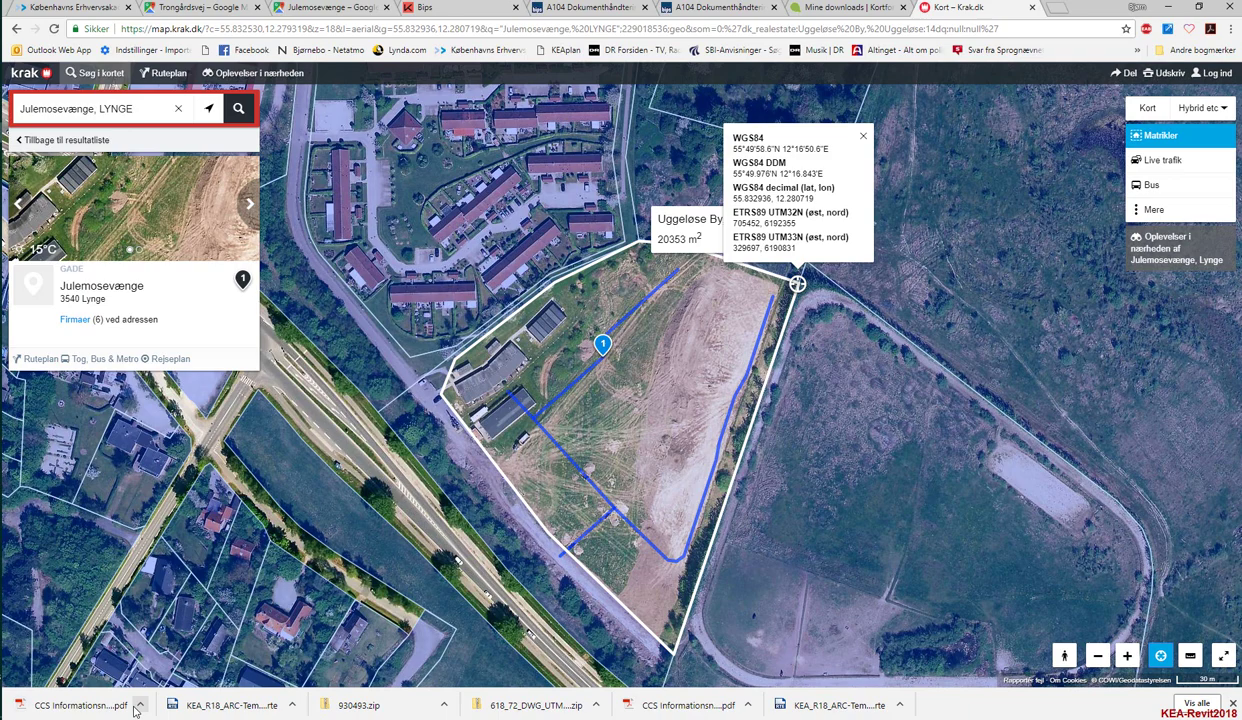
pyautogui.click(139, 705)
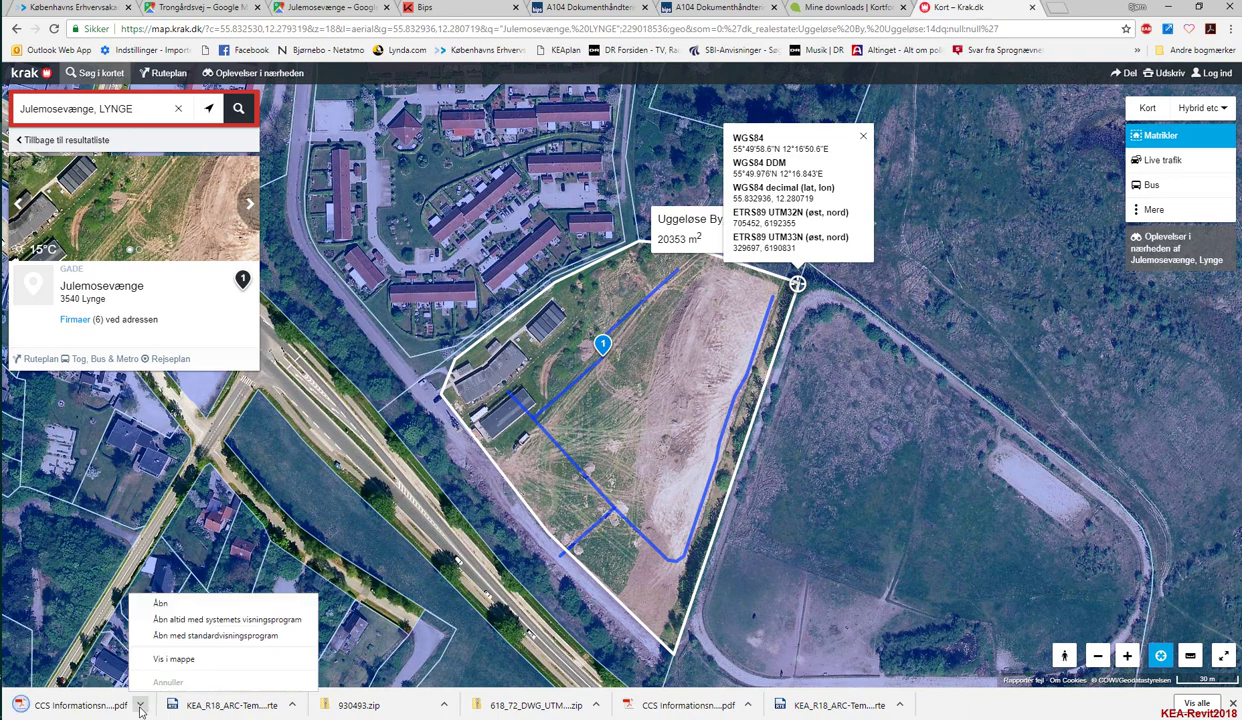
pyautogui.click(175, 634)
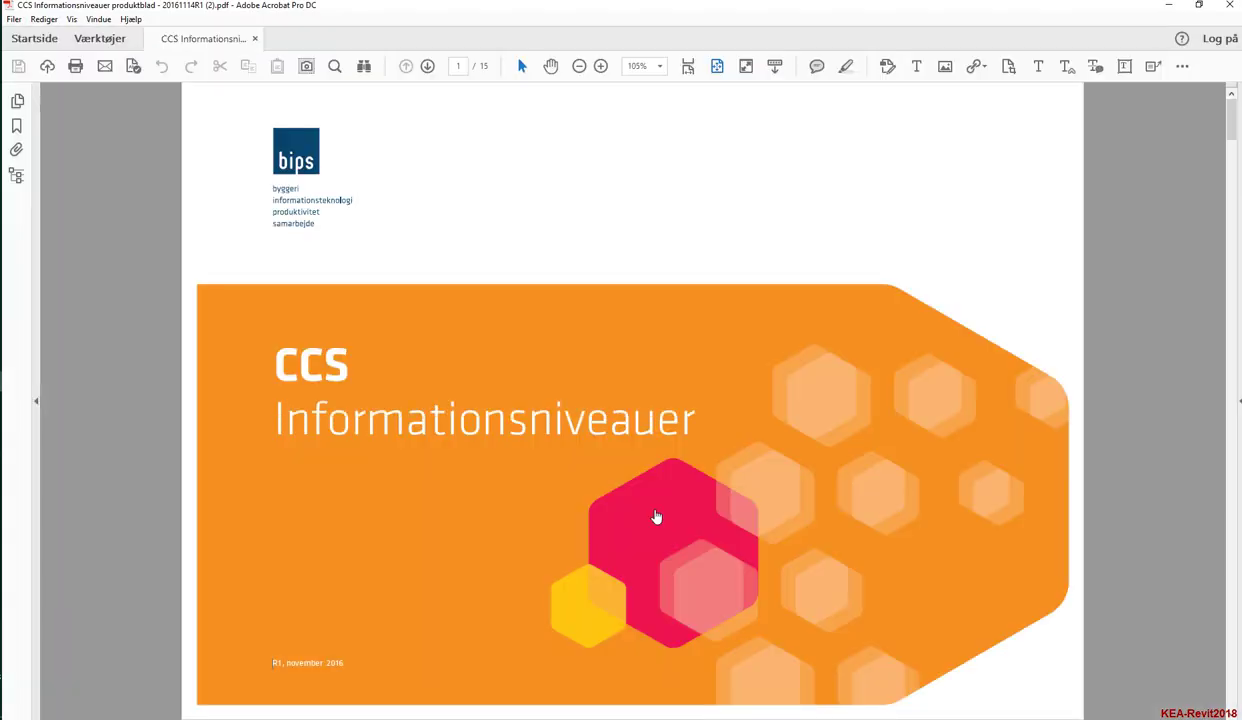
# Step: Scroll the CCS guide to page 8's overview of information levels 1–7, then return to Excel
pyautogui.scroll(-5, 770, 385)
pyautogui.scroll(-5, 785, 386)
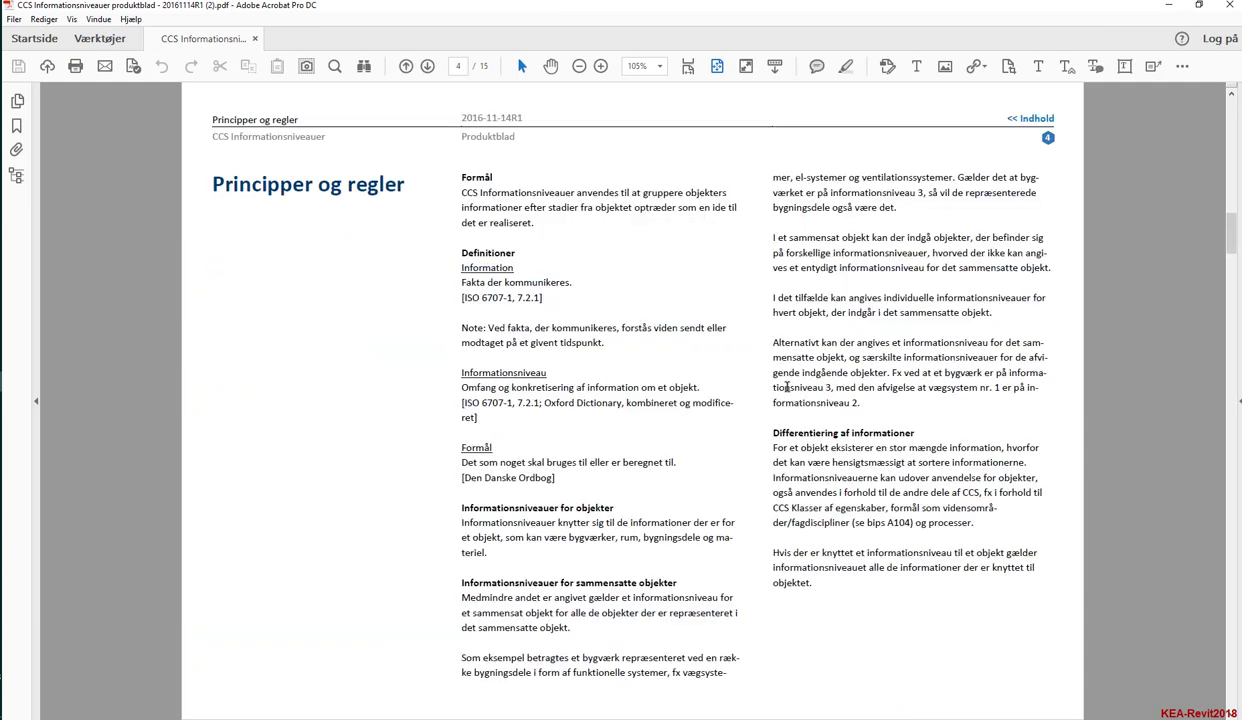
pyautogui.scroll(-5, 786, 387)
pyautogui.scroll(-3, 789, 393)
pyautogui.scroll(-3, 789, 393)
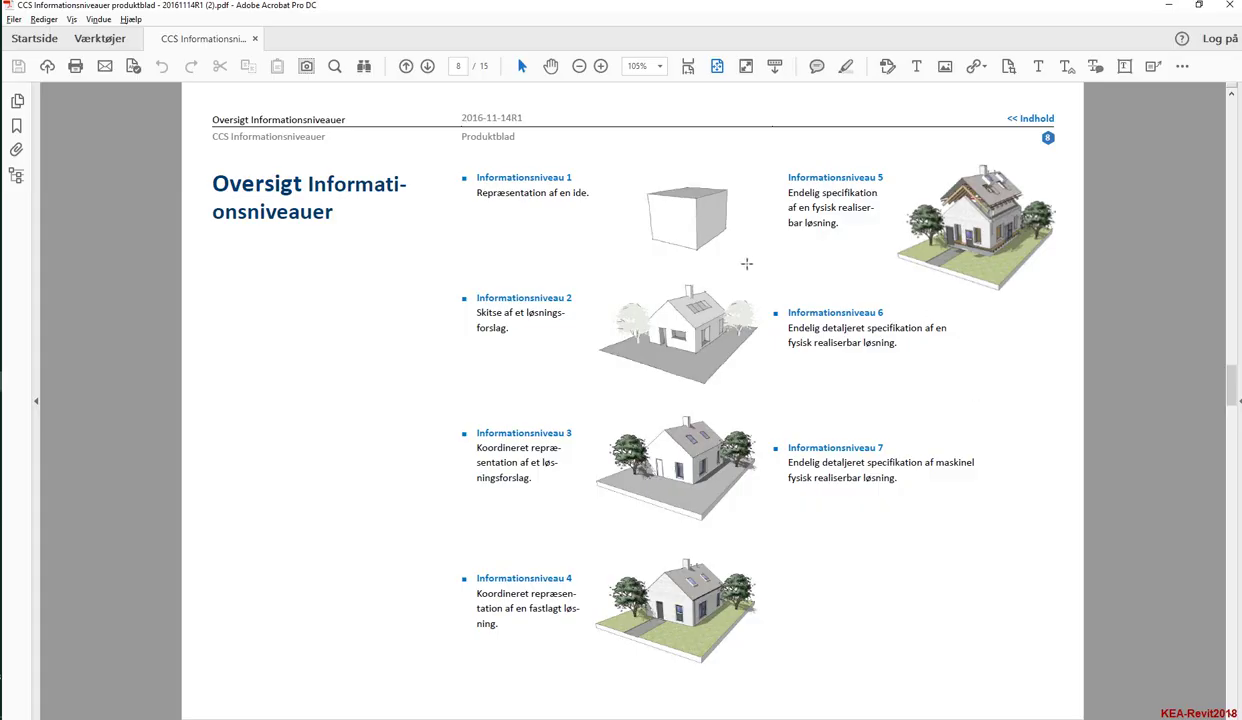
pyautogui.hotkey('alt', 'Tab')
pyautogui.hotkey('alt', 'Tab')
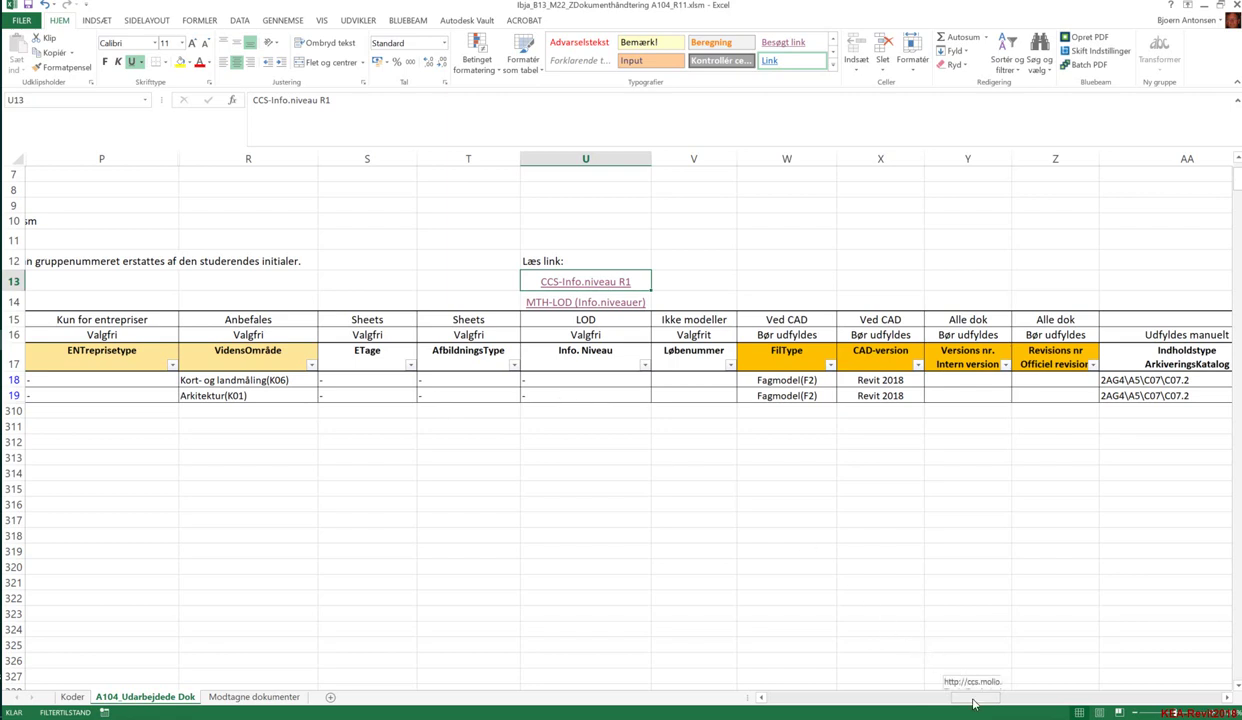
# Step: Scroll right and review row 18's CAD-version choices, leaving Revit 2018 selected
pyautogui.moveTo(973, 701); pyautogui.dragTo(1038, 686)
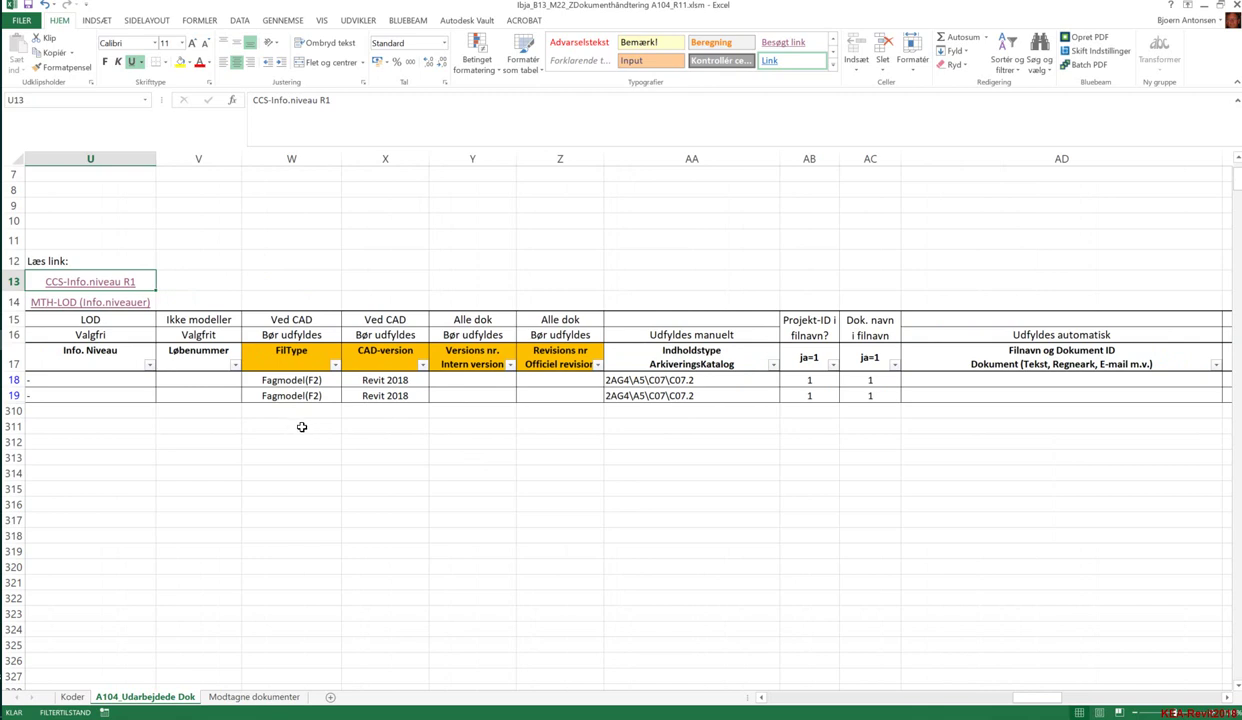
pyautogui.click(400, 378)
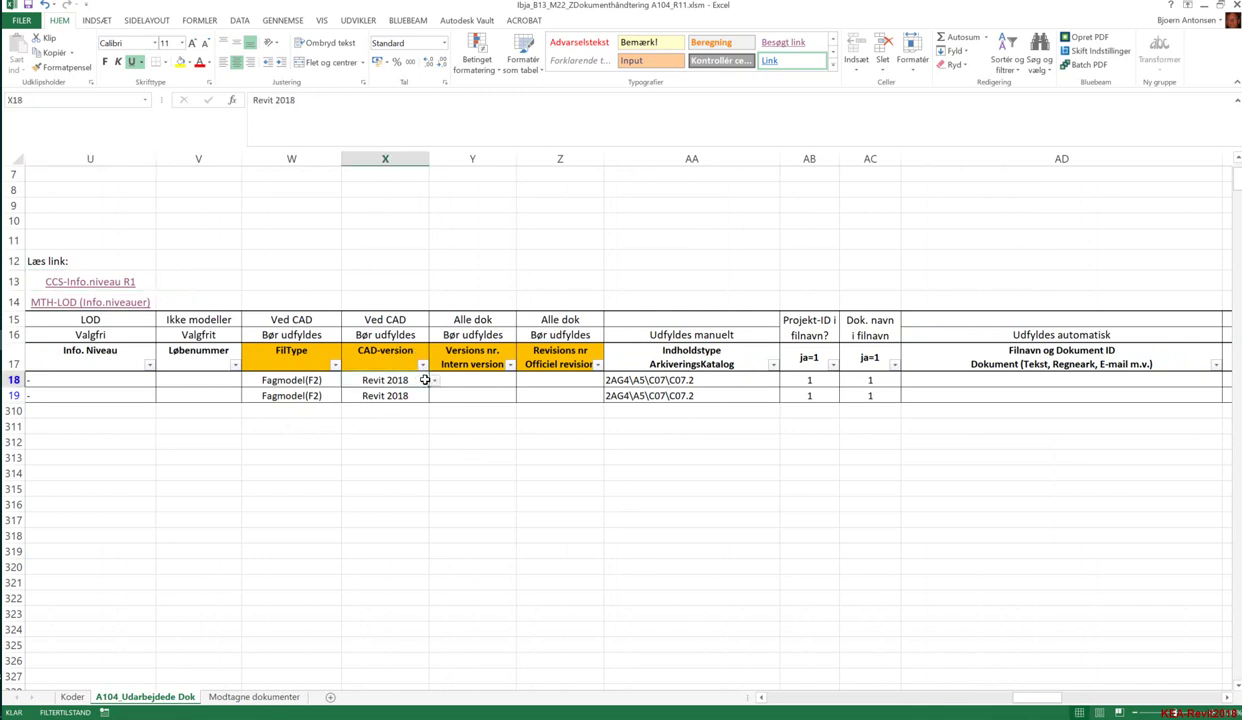
pyautogui.click(435, 384)
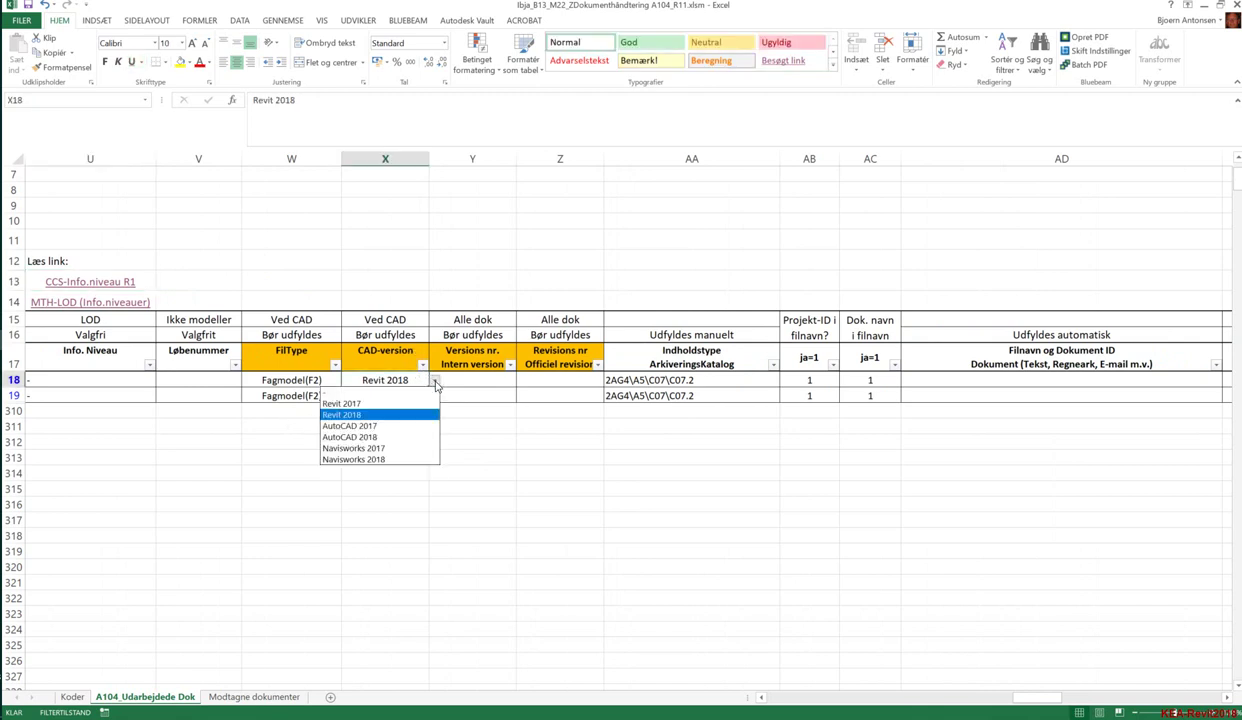
pyautogui.click(435, 384)
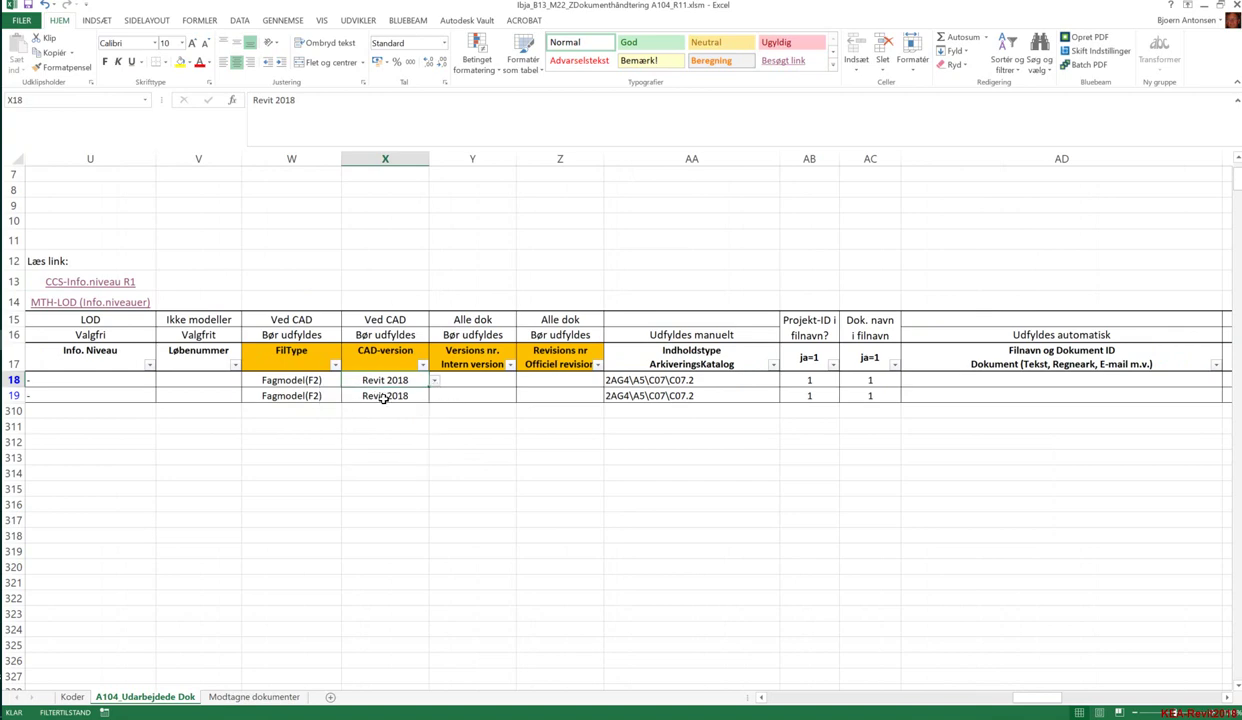
# Step: On the Koder sheet, look over the list of software versions and their codes
pyautogui.click(70, 695)
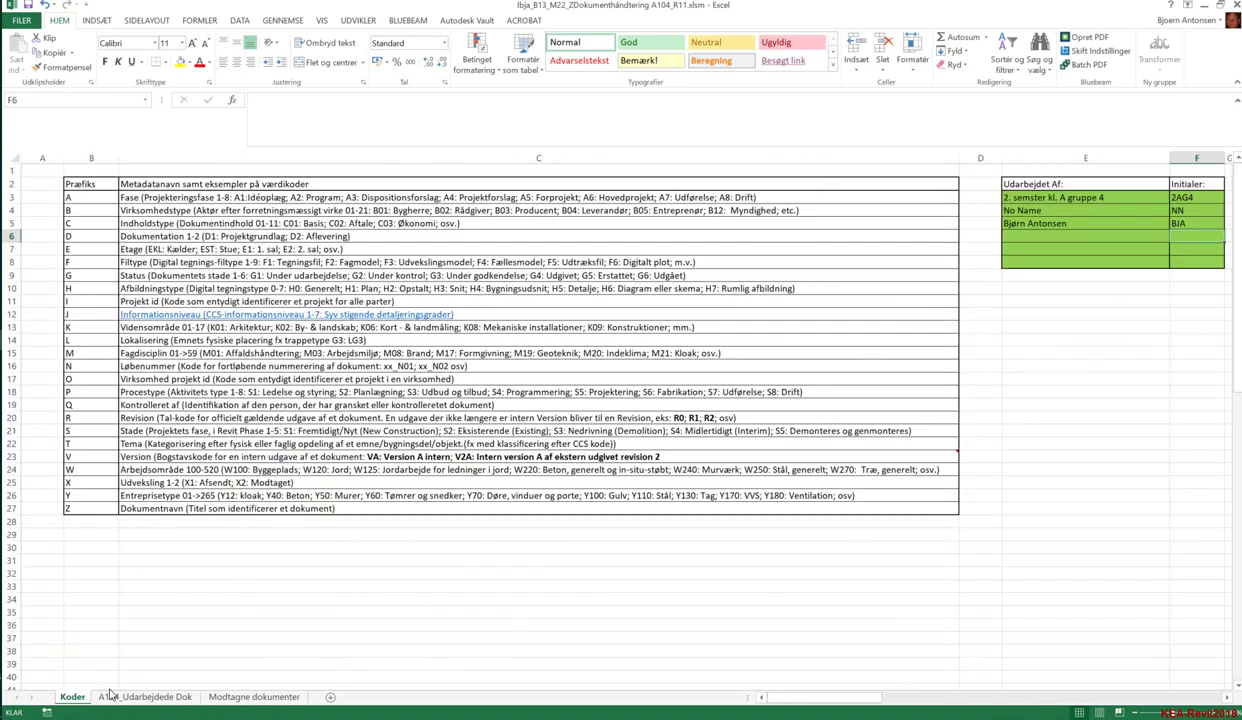
pyautogui.moveTo(843, 698)
pyautogui.mouseDown()
pyautogui.moveTo(885, 699)
pyautogui.moveTo(873, 697)
pyautogui.mouseUp()
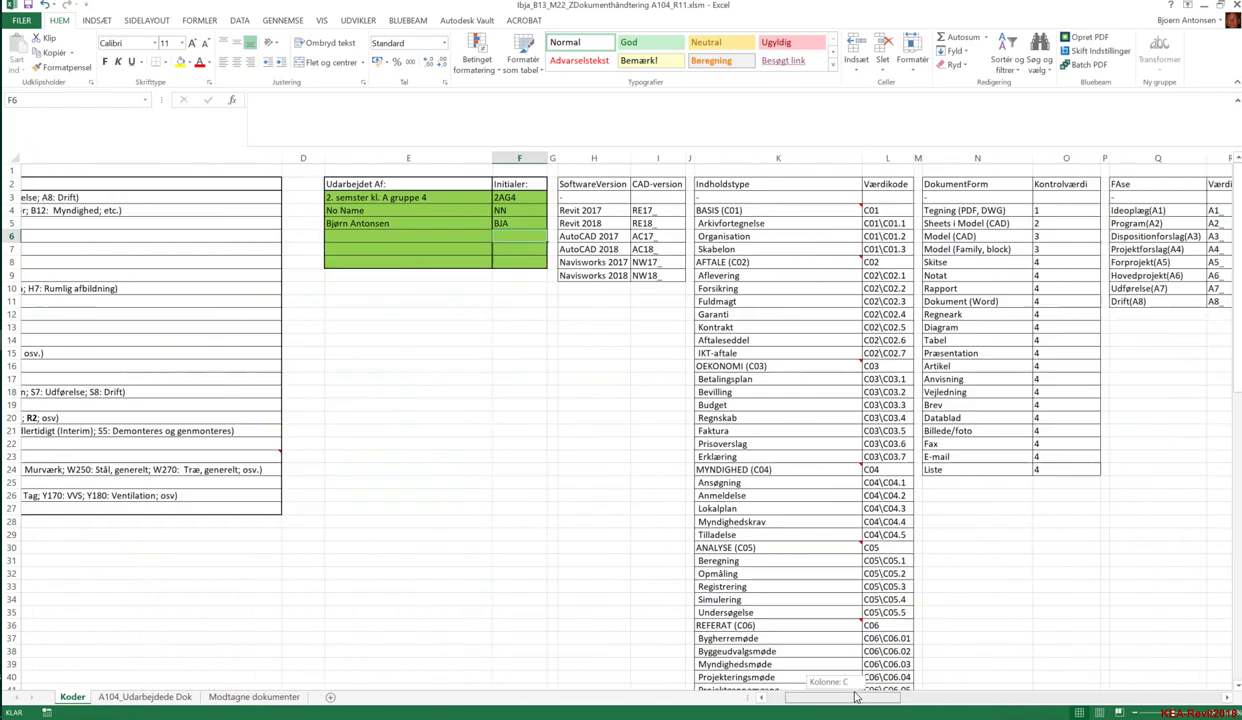
pyautogui.moveTo(873, 697); pyautogui.dragTo(457, 568)
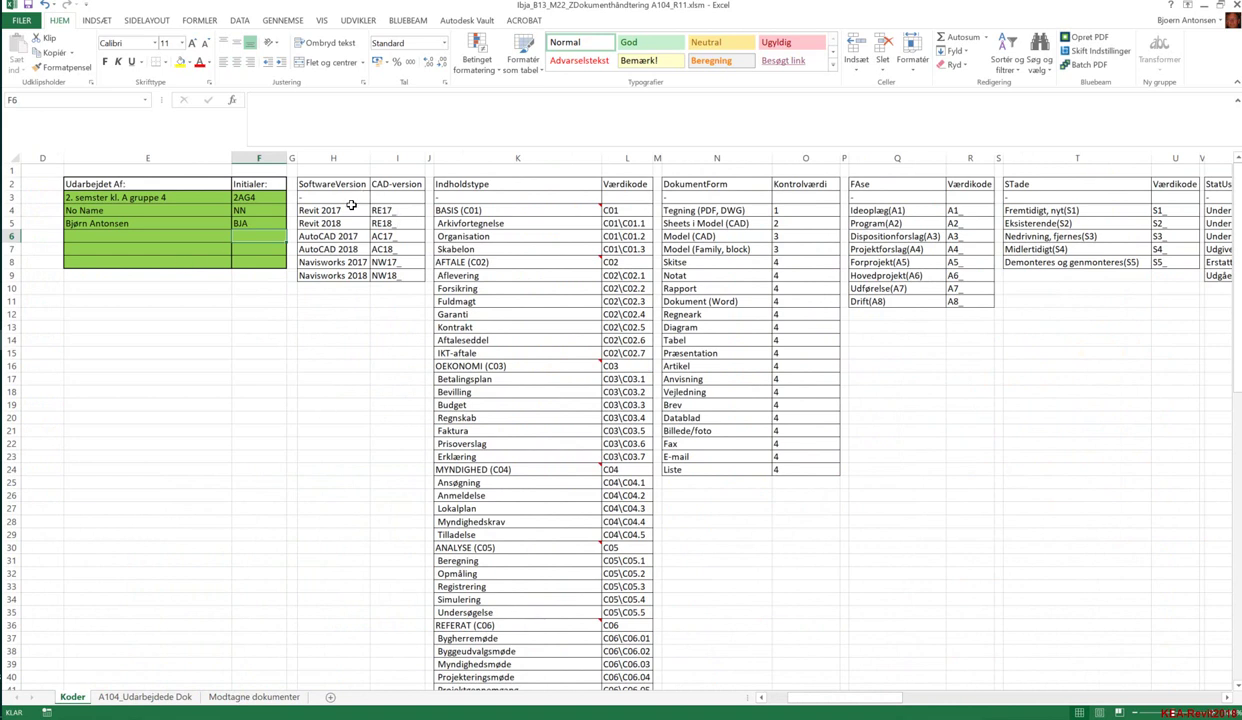
pyautogui.moveTo(334, 208)
pyautogui.mouseDown()
pyautogui.moveTo(388, 244)
pyautogui.moveTo(395, 274)
pyautogui.mouseUp()
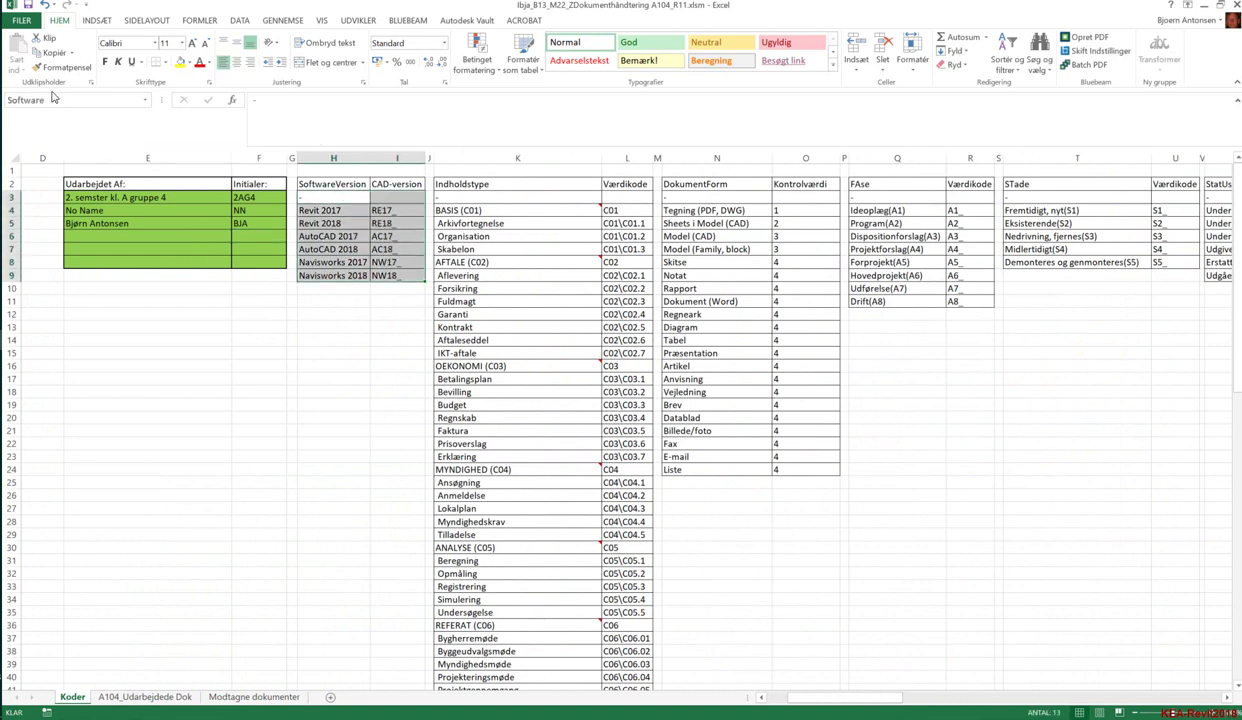
pyautogui.click(290, 364)
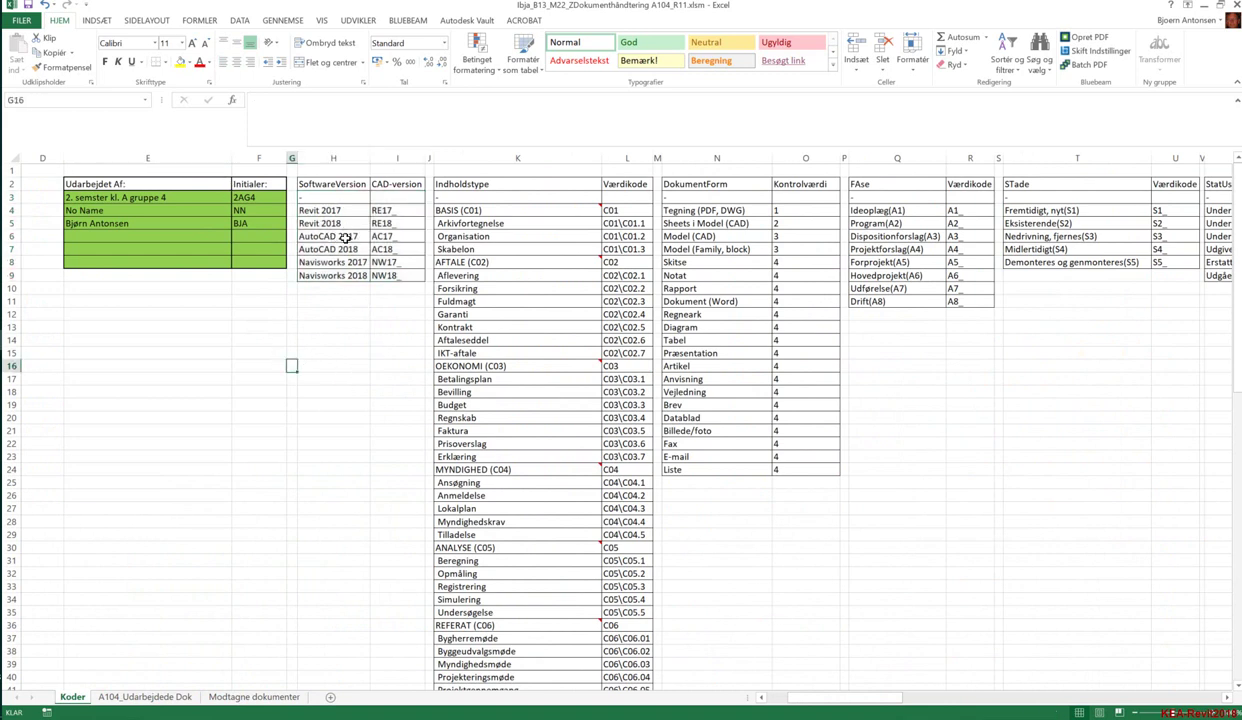
# Step: Insert blank cells above the AutoCAD 2017 entry and its code, shifting cells down
pyautogui.click(352, 234)
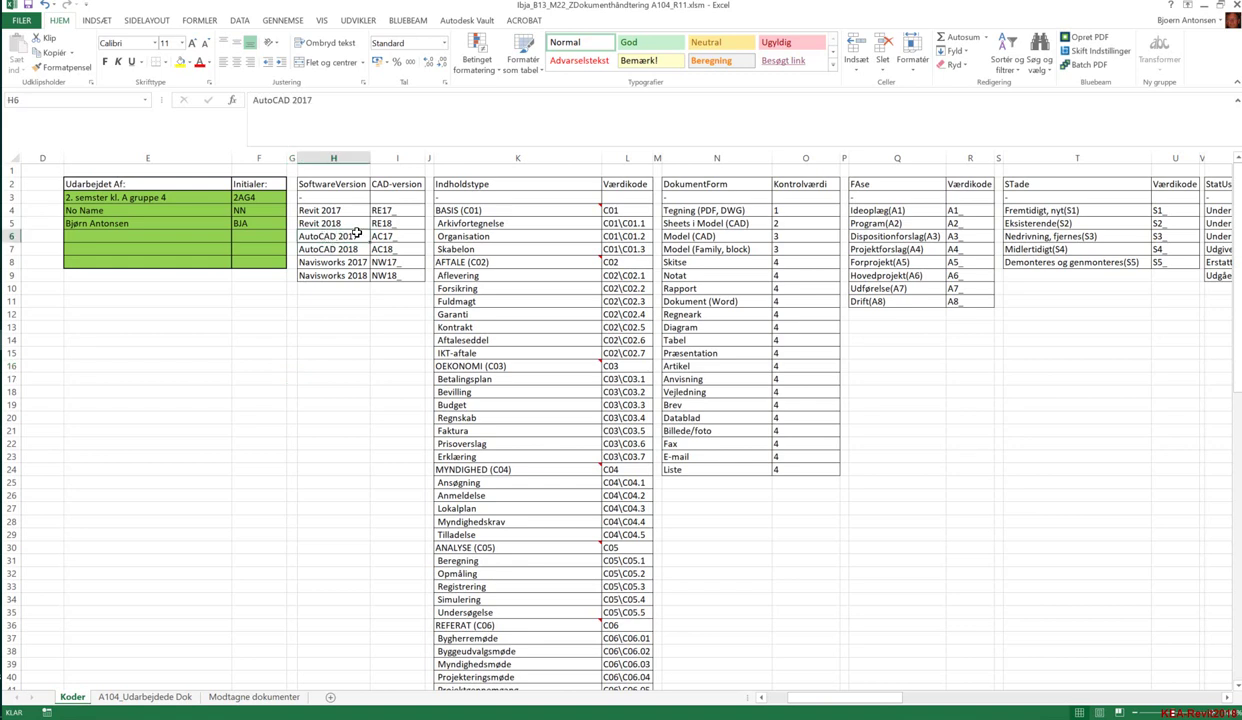
pyautogui.moveTo(357, 233); pyautogui.dragTo(388, 240)
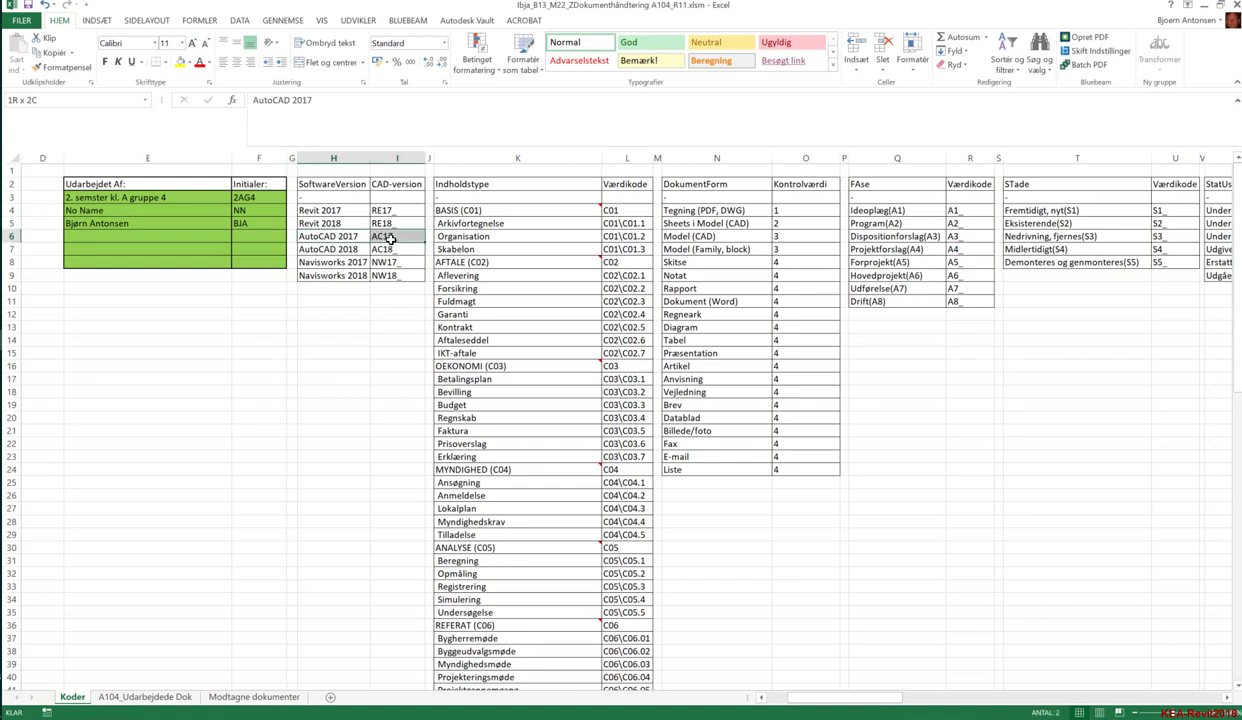
pyautogui.moveTo(390, 239); pyautogui.dragTo(391, 236)
pyautogui.rightClick(392, 237)
pyautogui.click(422, 329)
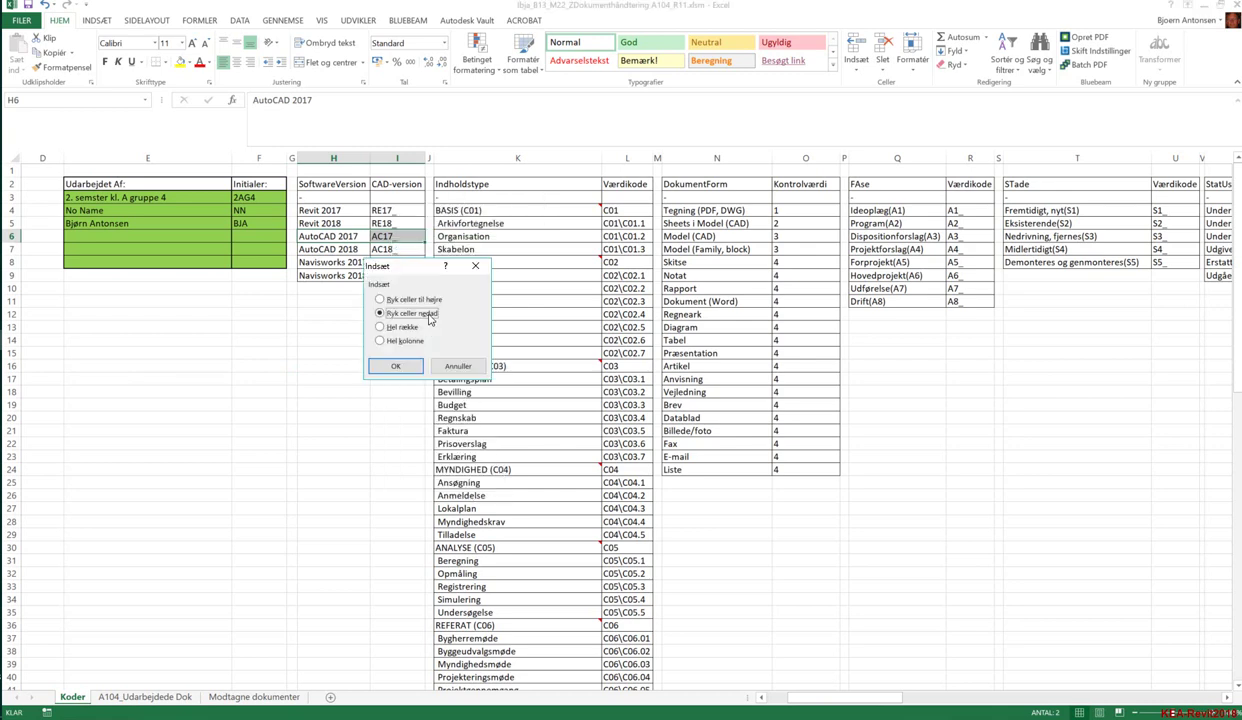
pyautogui.click(397, 363)
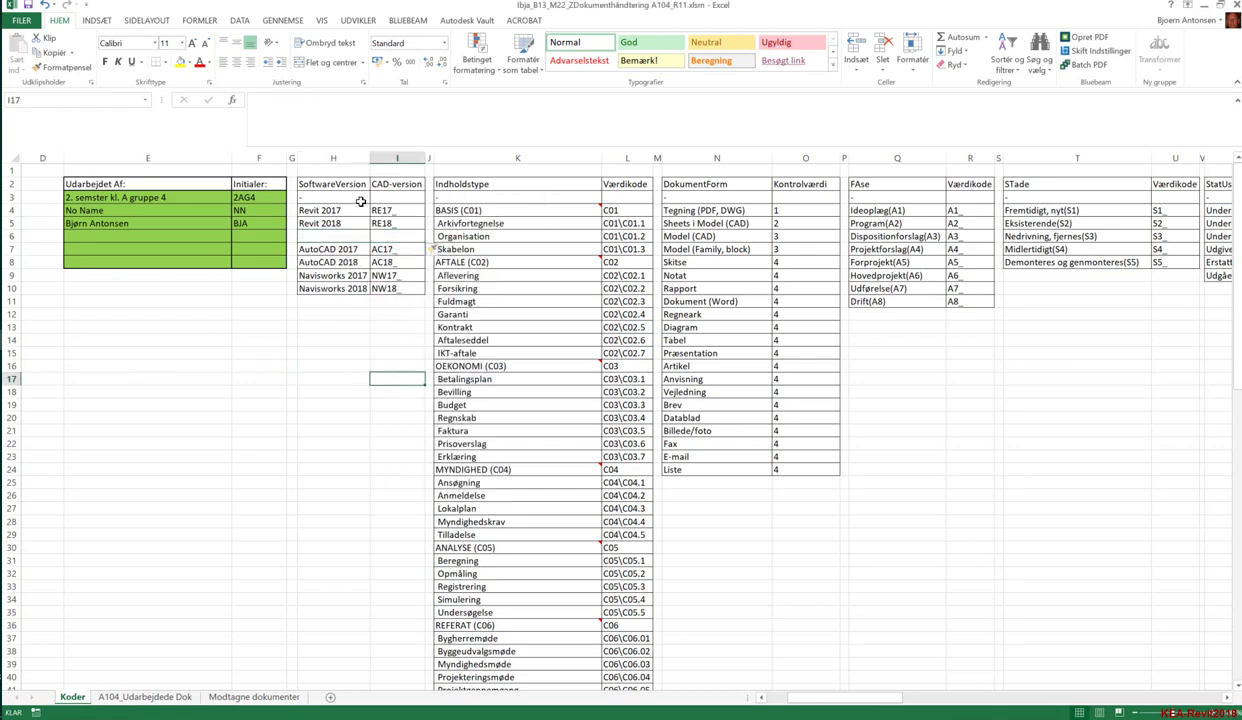
pyautogui.moveTo(330, 197)
pyautogui.mouseDown()
pyautogui.moveTo(400, 236)
pyautogui.moveTo(394, 282)
pyautogui.mouseUp()
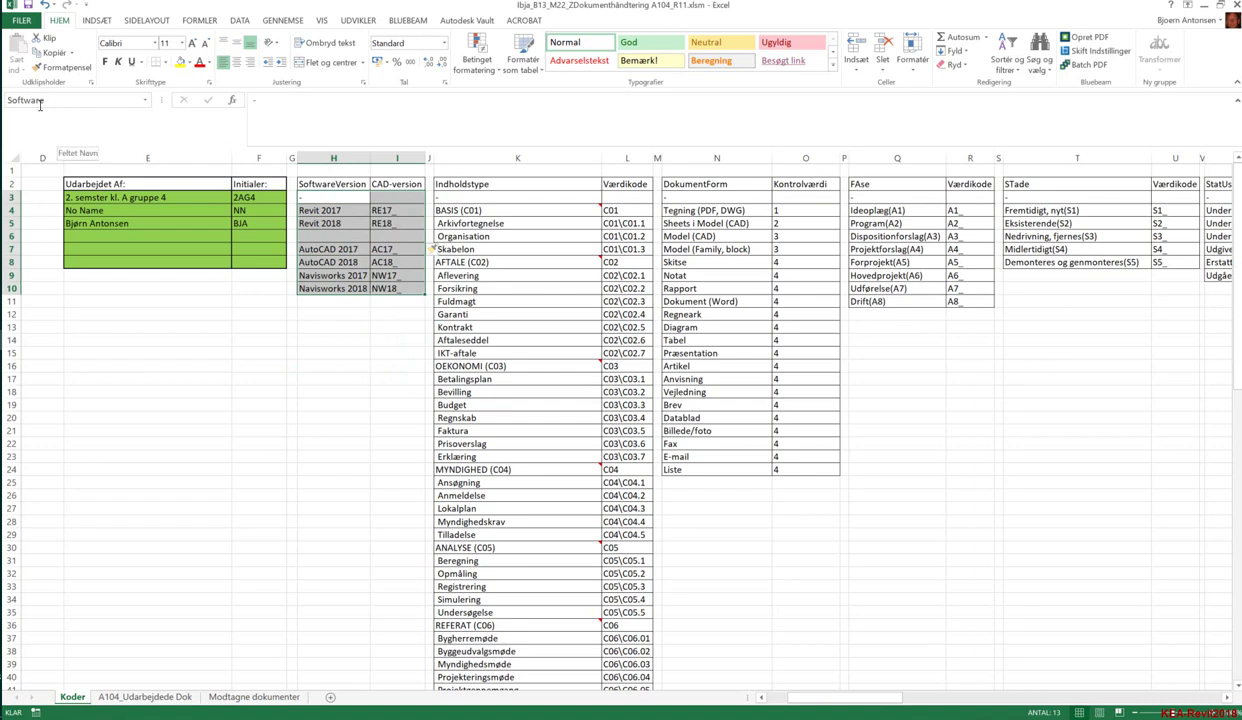
# Step: Enter Revit 2019 in H6 with the code RE19 in I6
pyautogui.click(339, 236)
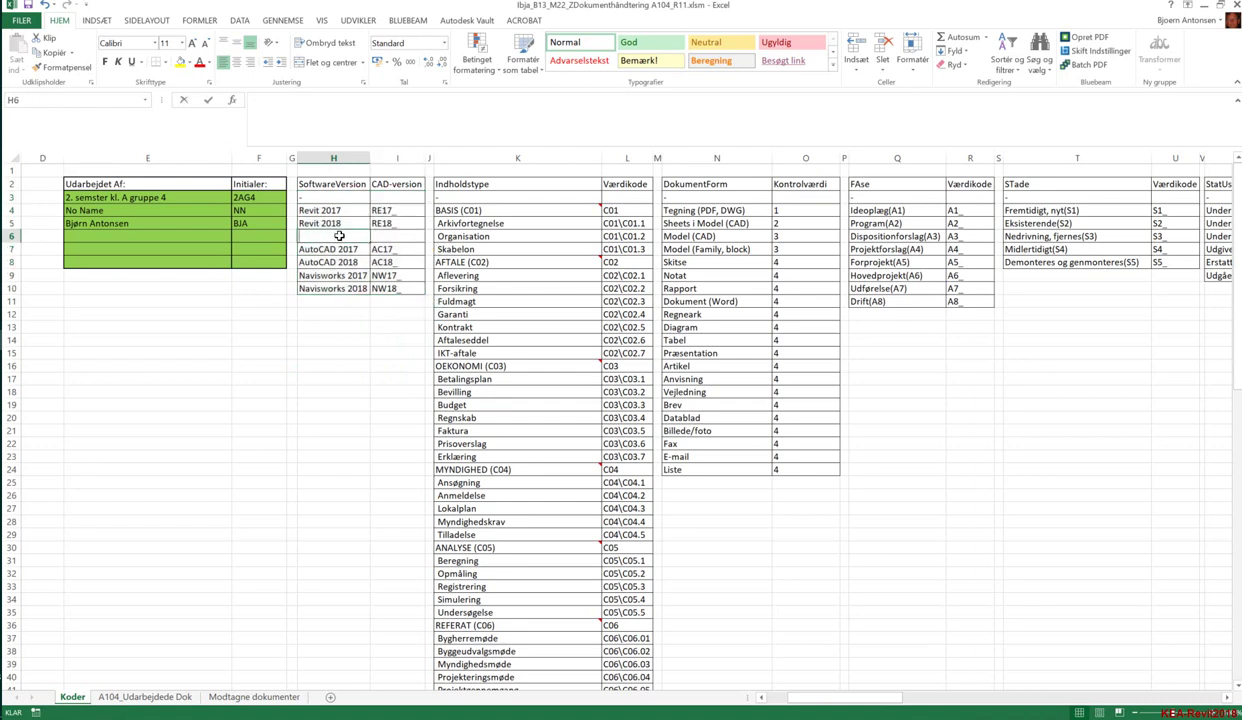
pyautogui.write('Revit')
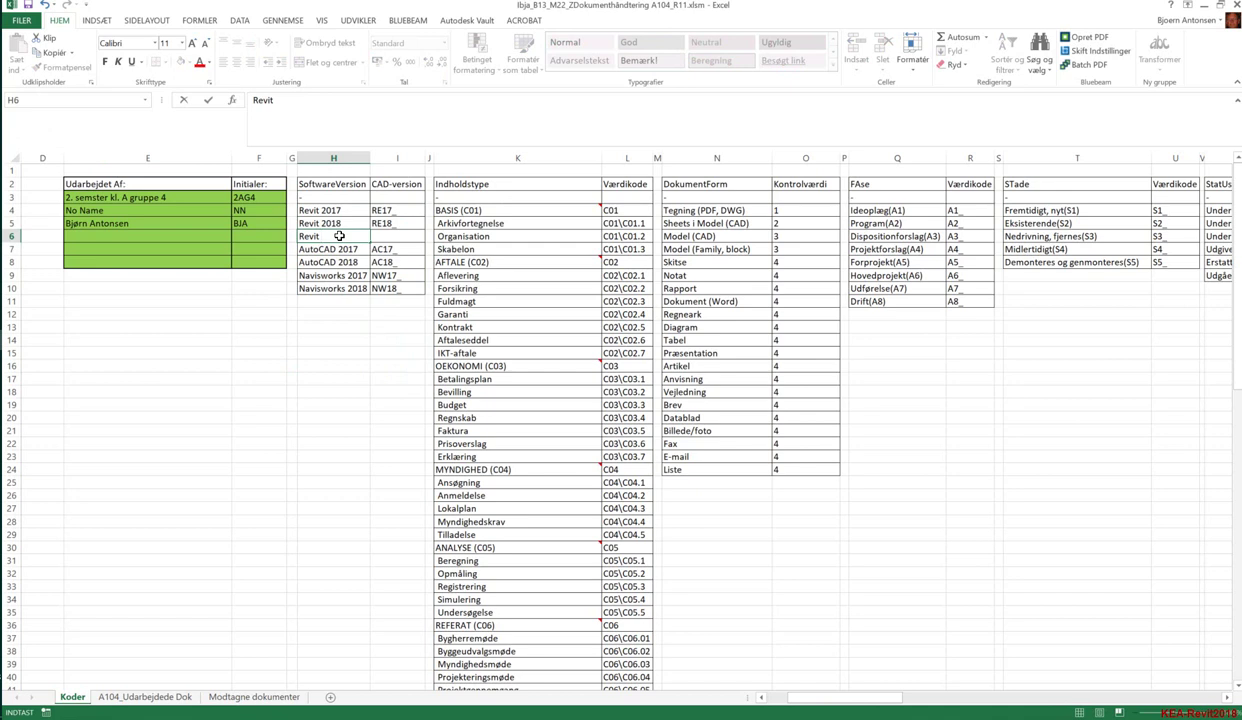
pyautogui.write(' 2019')
pyautogui.press('Tab')
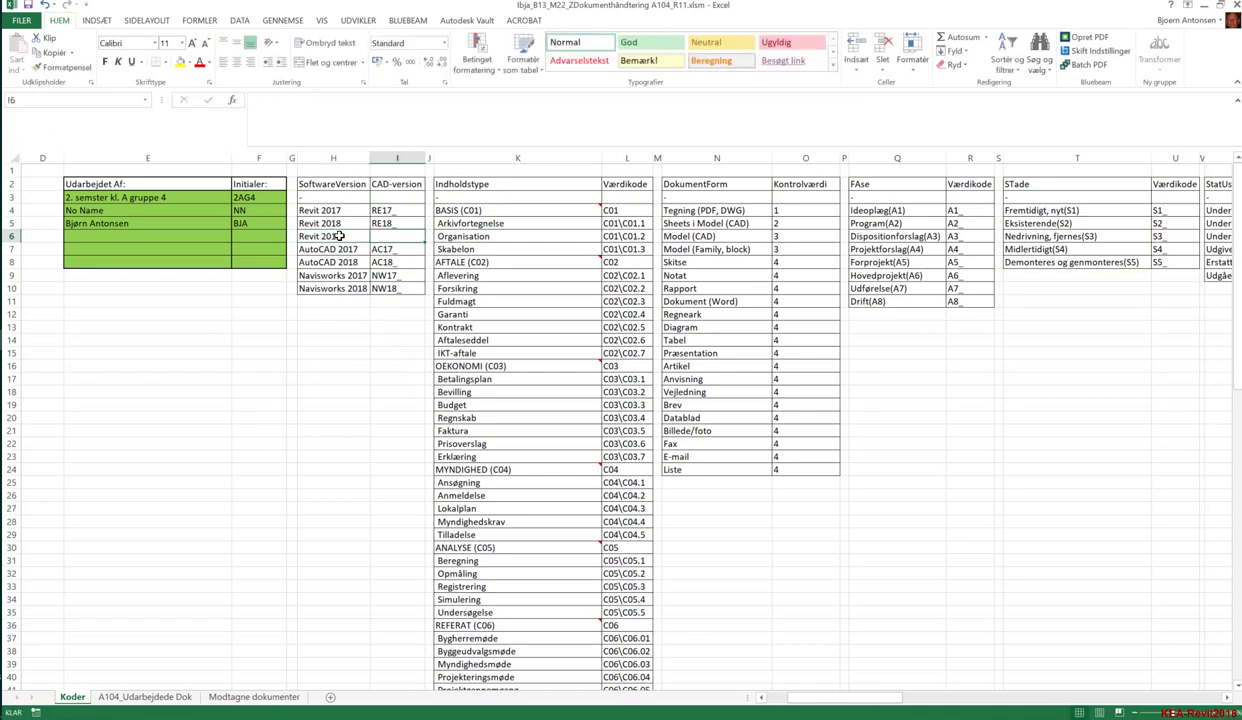
pyautogui.write('RE19')
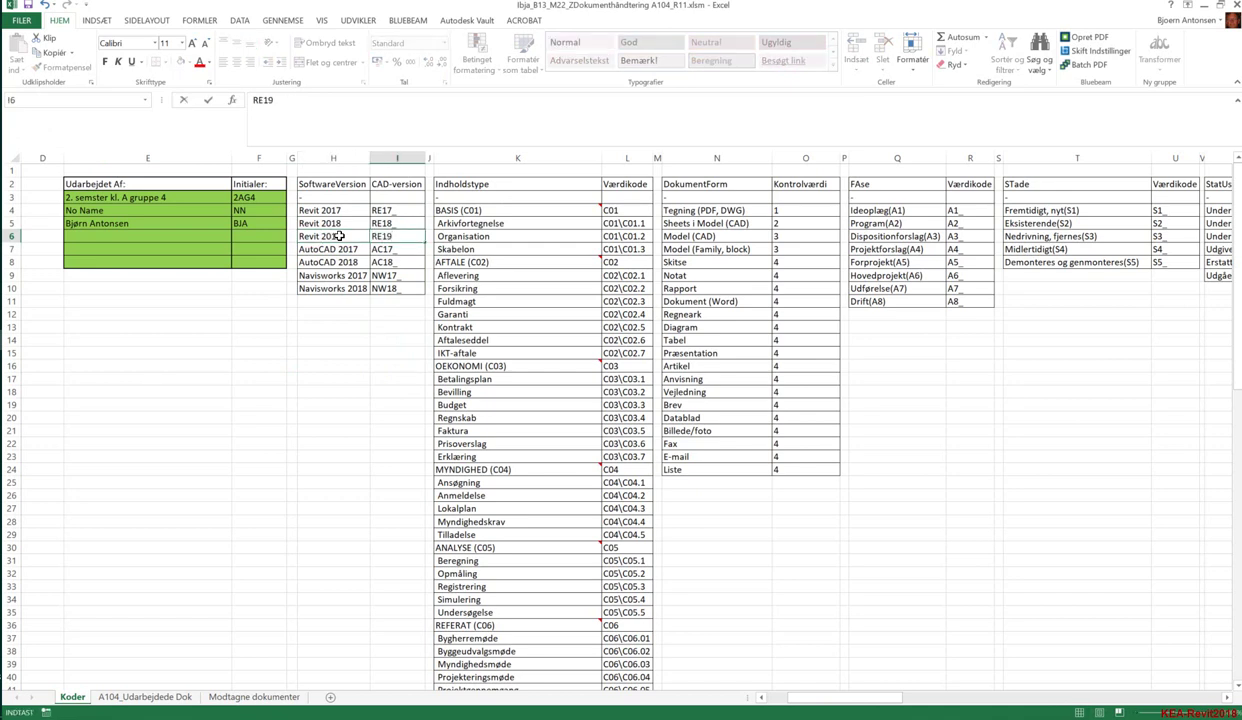
pyautogui.press('Down')
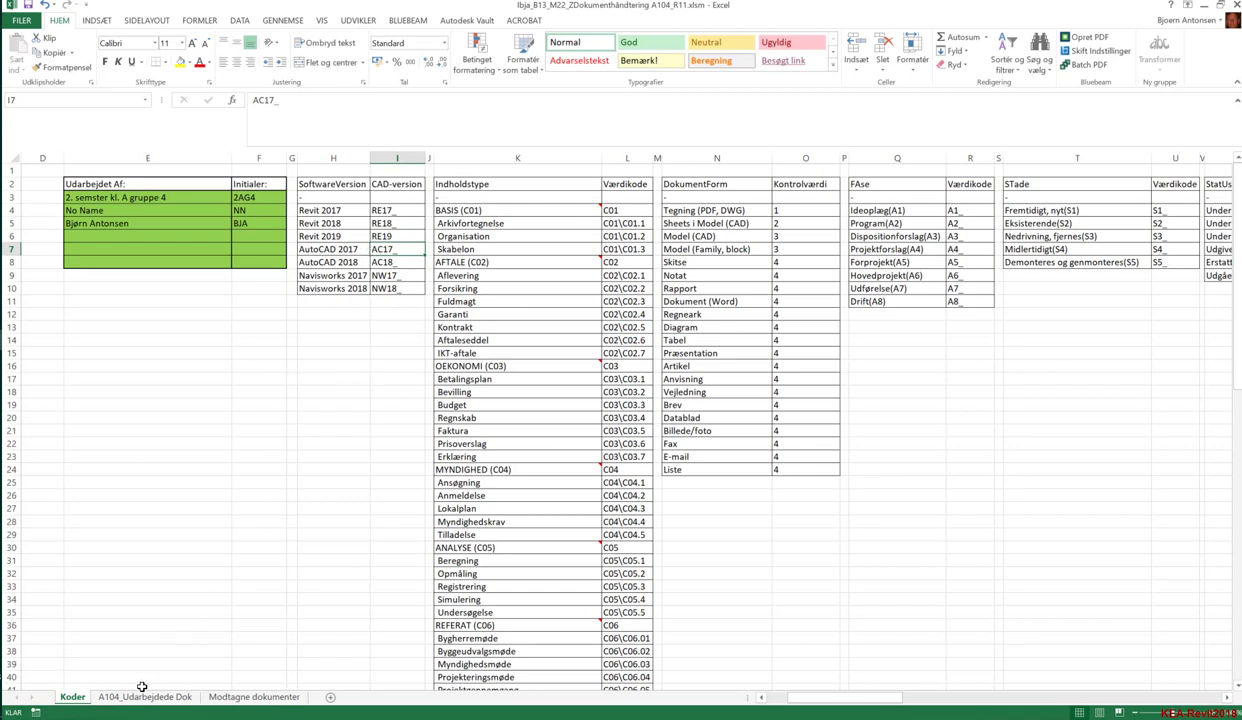
# Step: Try Revit 2019 for row 18, revert to Revit 2018, and inspect AA18's archive-path formula
pyautogui.click(150, 697)
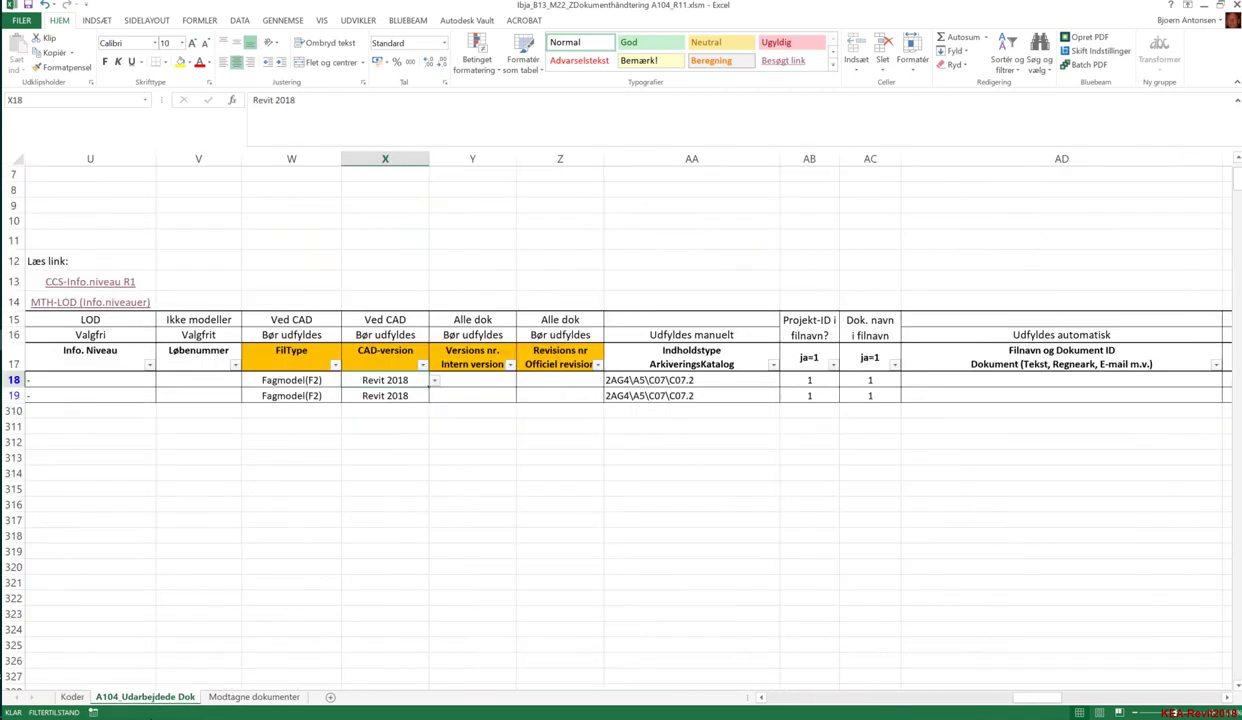
pyautogui.click(434, 381)
pyautogui.click(342, 416)
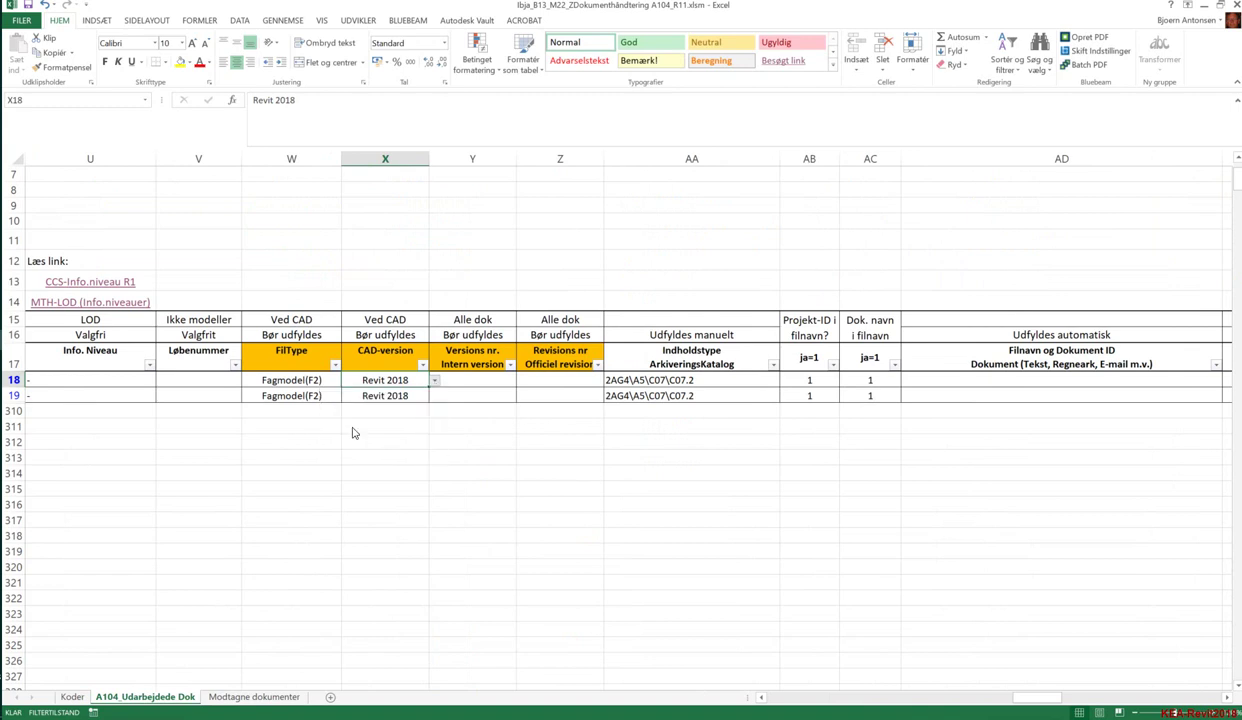
pyautogui.click(434, 381)
pyautogui.click(390, 408)
pyautogui.click(575, 503)
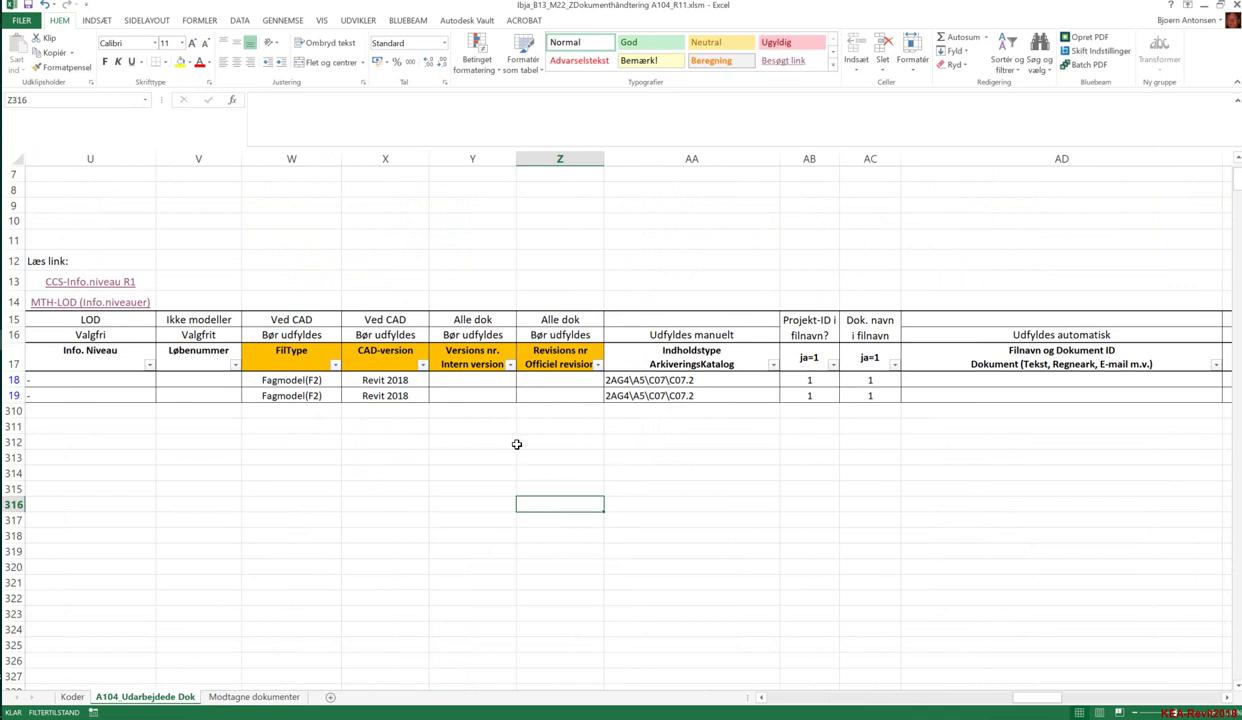
pyautogui.click(680, 380)
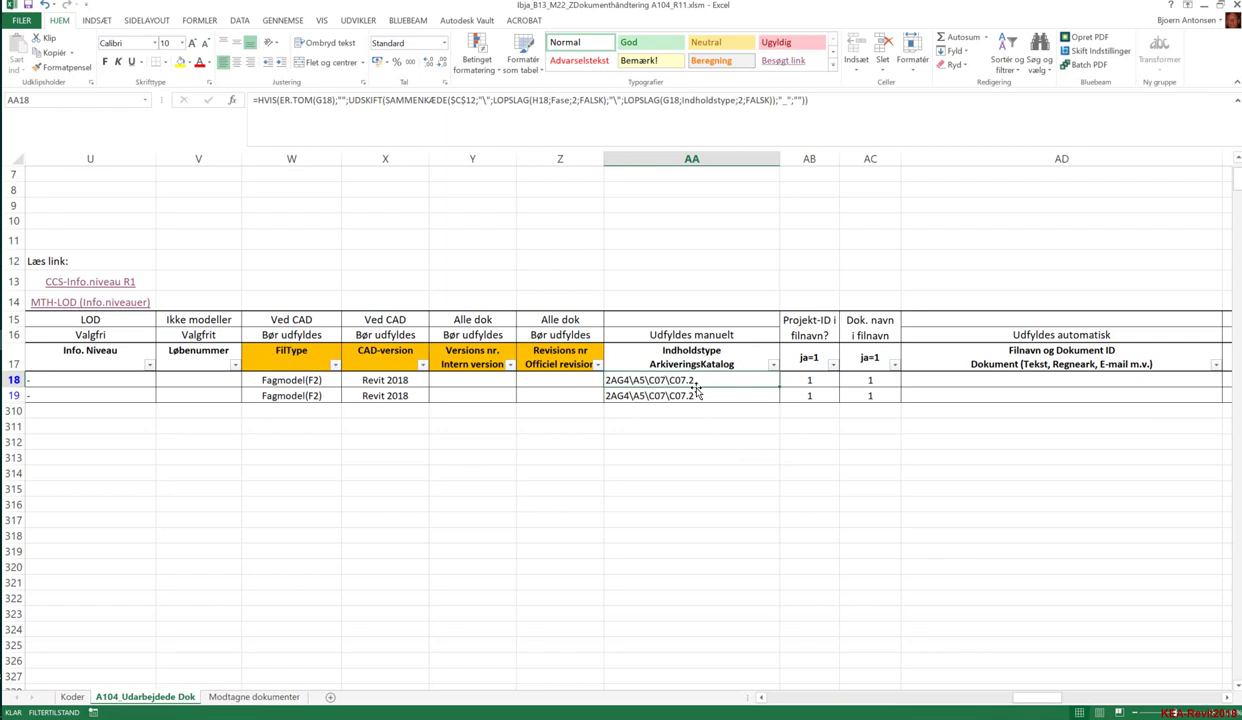
# Step: Scroll the Koder sheet down to the GEOMETRI (C07) codes, where Model is C07\C07.2
pyautogui.click(73, 697)
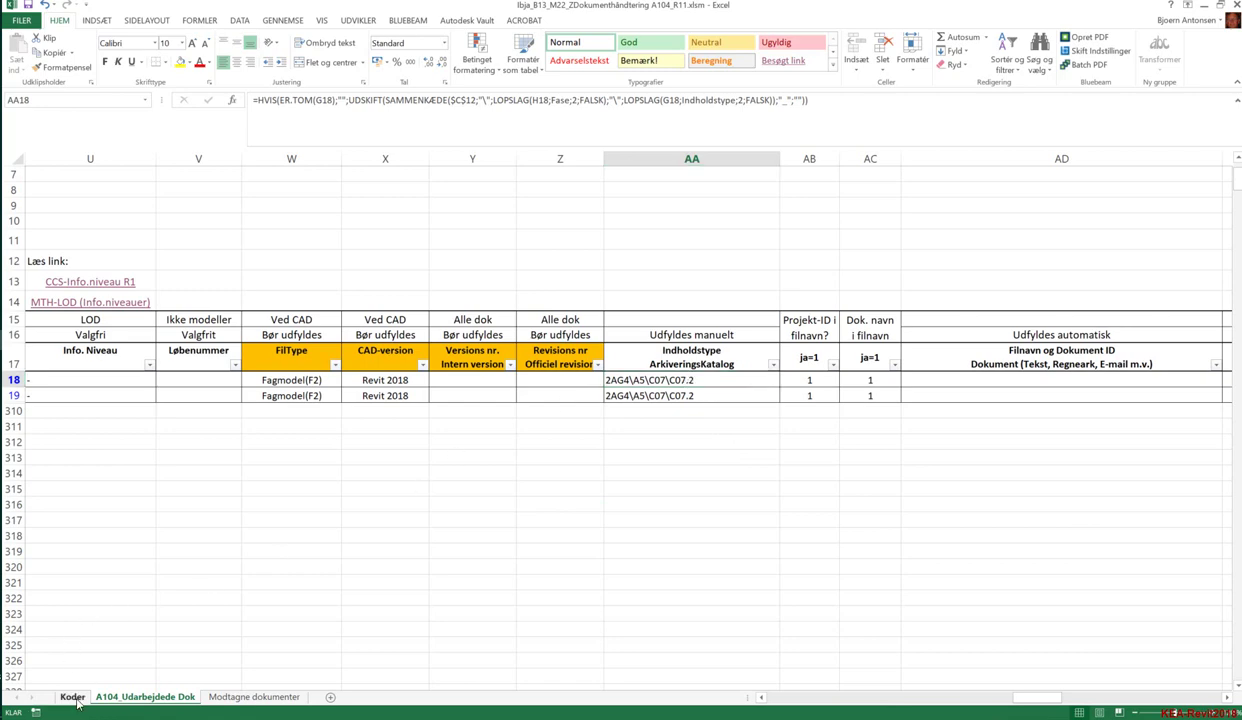
pyautogui.scroll(-3, 595, 488)
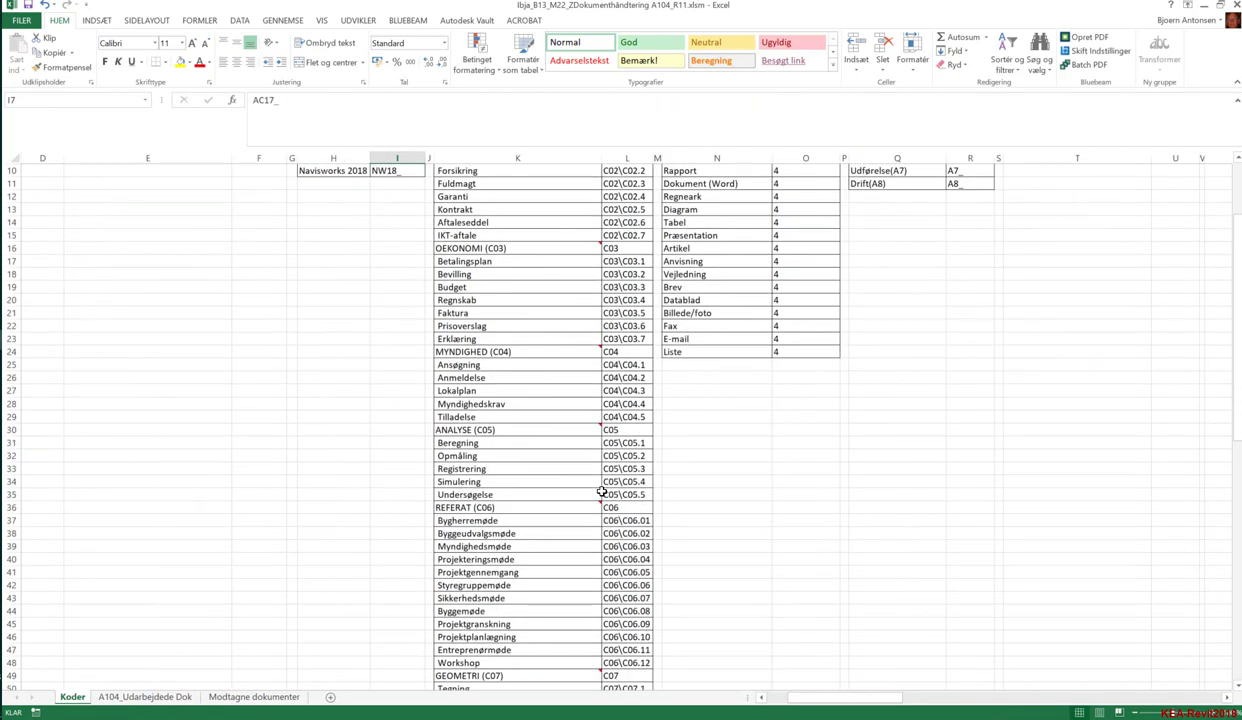
pyautogui.scroll(-1, 460, 499)
pyautogui.moveTo(511, 470)
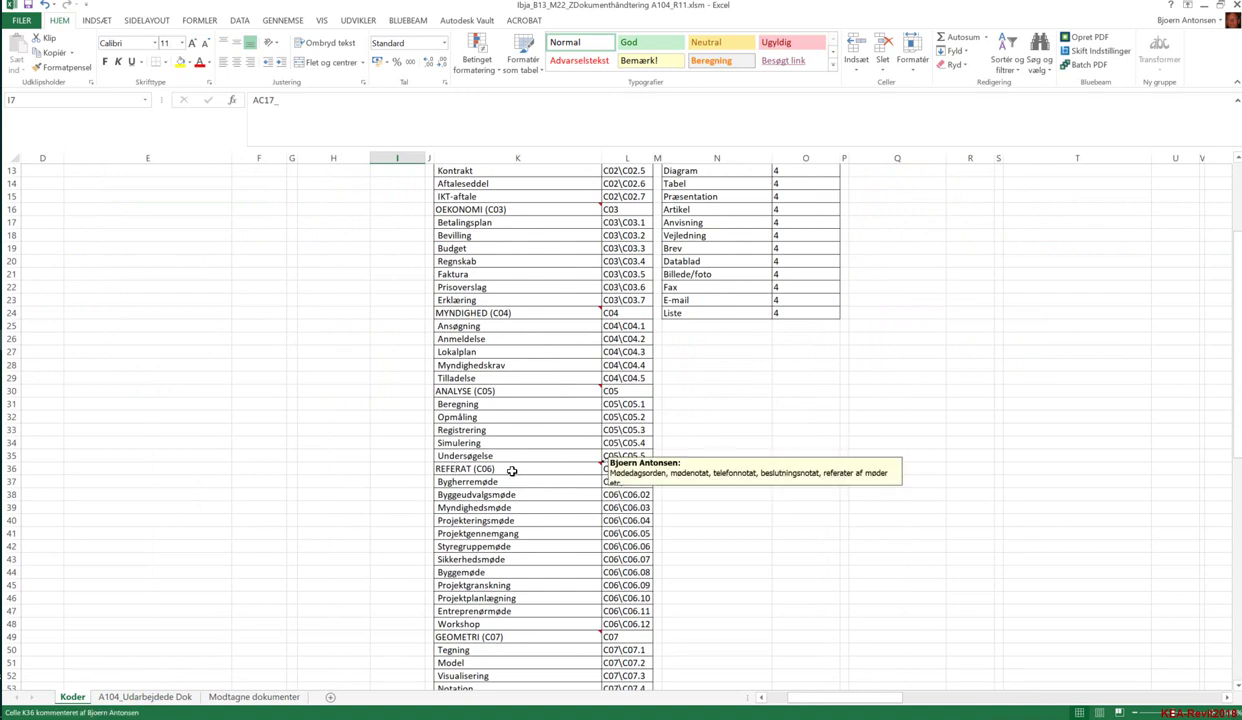
pyautogui.scroll(-1, 480, 587)
pyautogui.scroll(-1, 475, 580)
pyautogui.moveTo(604, 562)
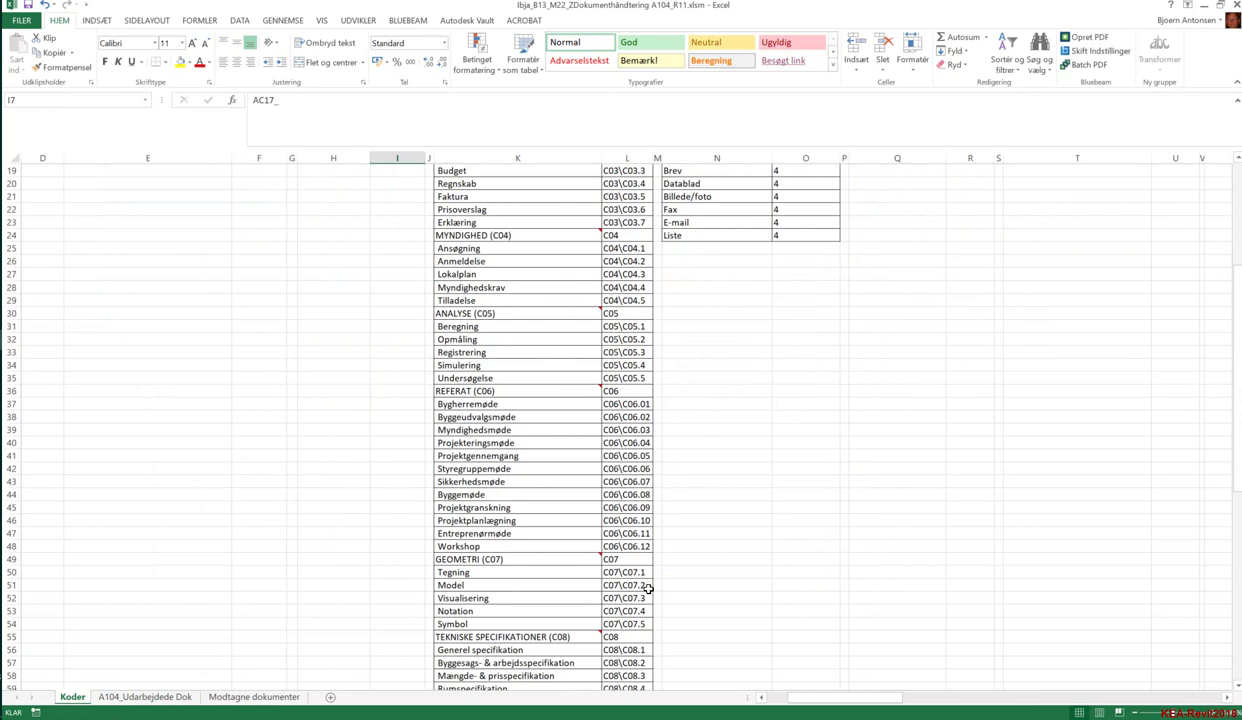
pyautogui.hotkey('alt', 'Tab')
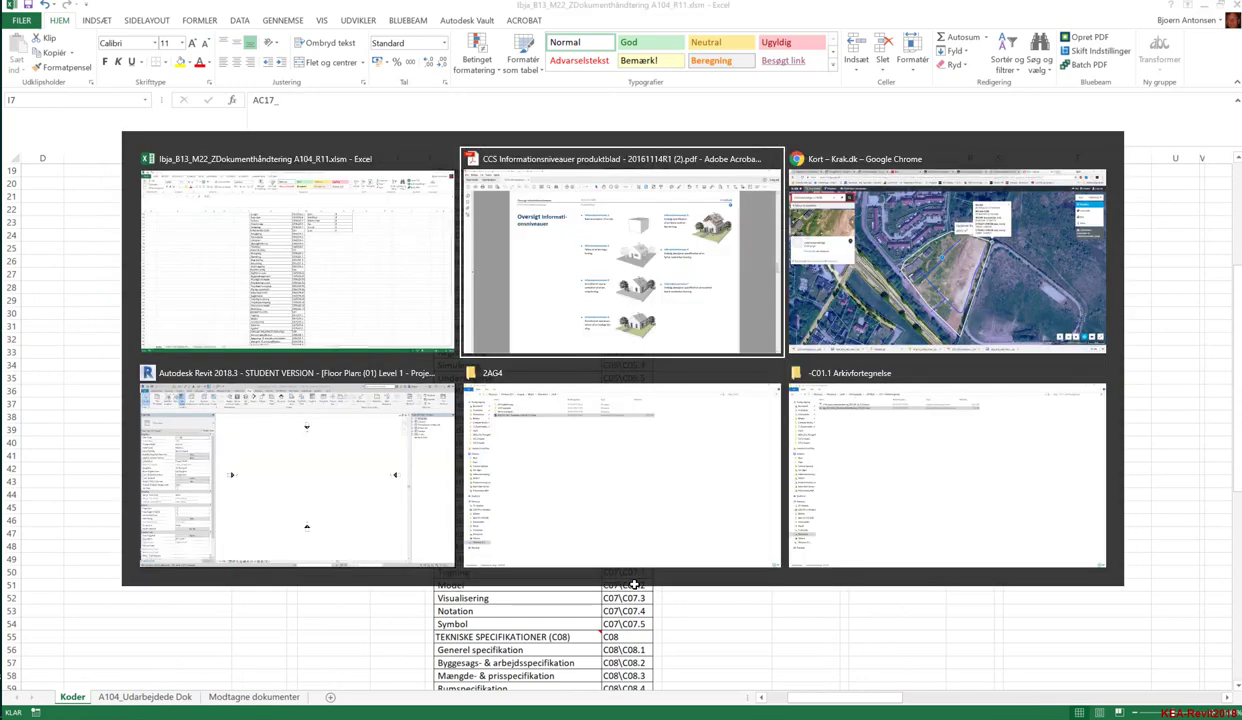
# Step: Browse 2AG4 into -A5 Forprojekt > C07 Geometri > C07.2 Model, view its path, and return to Excel
pyautogui.hotkey('alt', 'Tab')
pyautogui.hotkey('alt', 'Tab')
pyautogui.hotkey('alt', 'Tab')
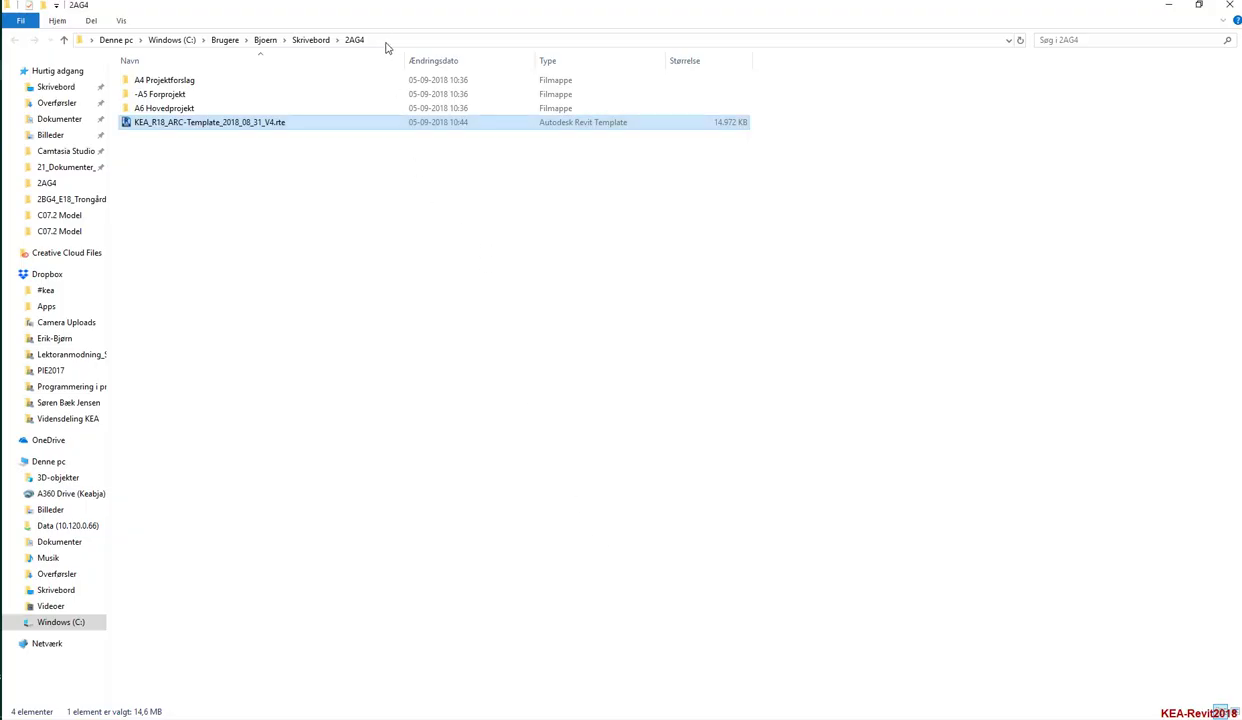
pyautogui.doubleClick(185, 95)
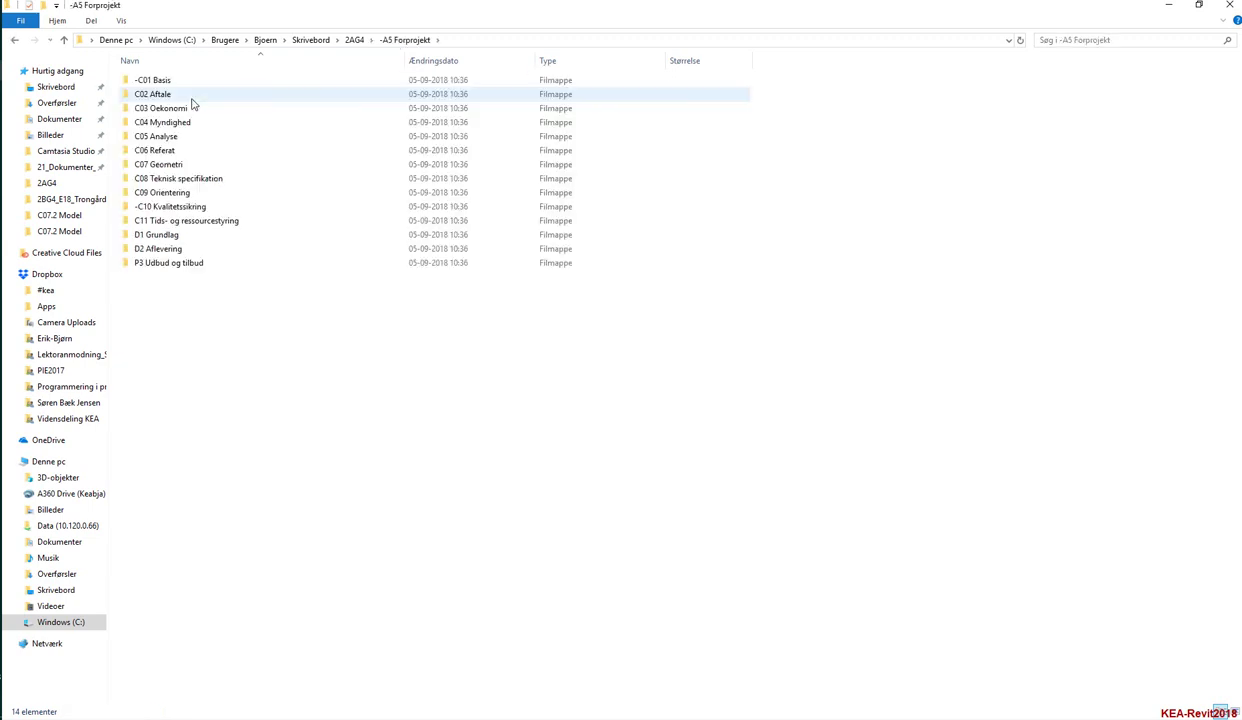
pyautogui.doubleClick(173, 164)
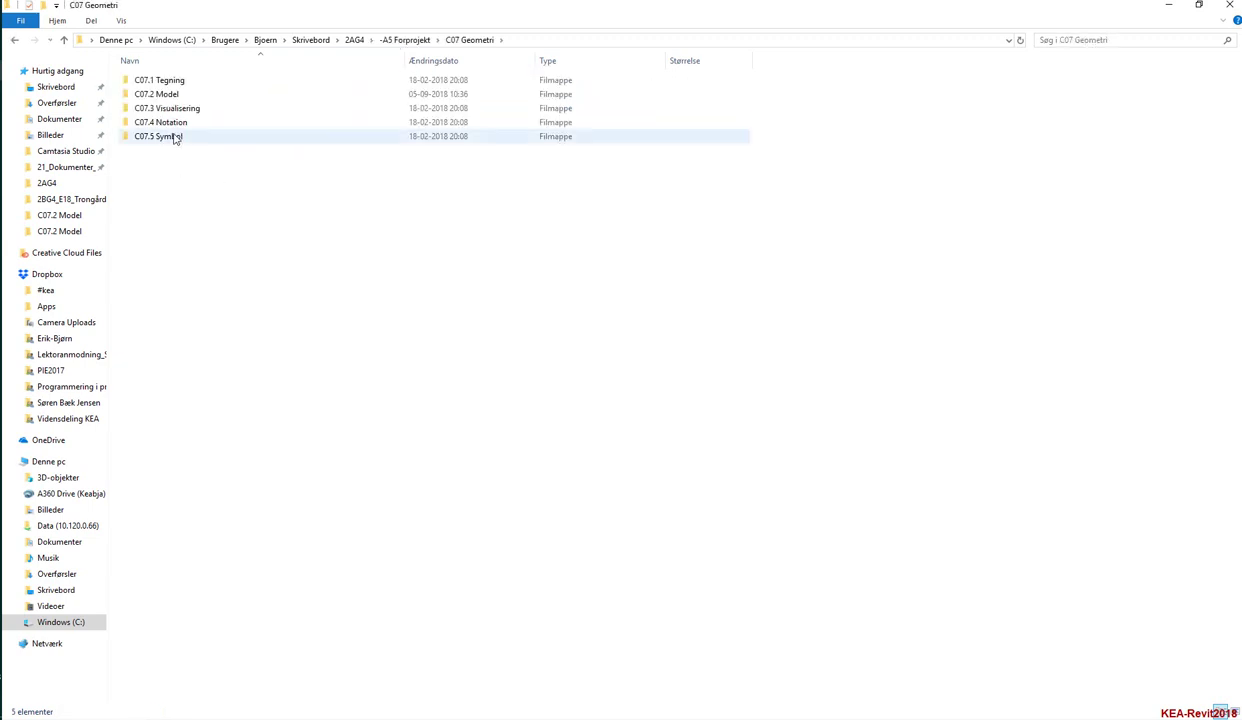
pyautogui.doubleClick(185, 95)
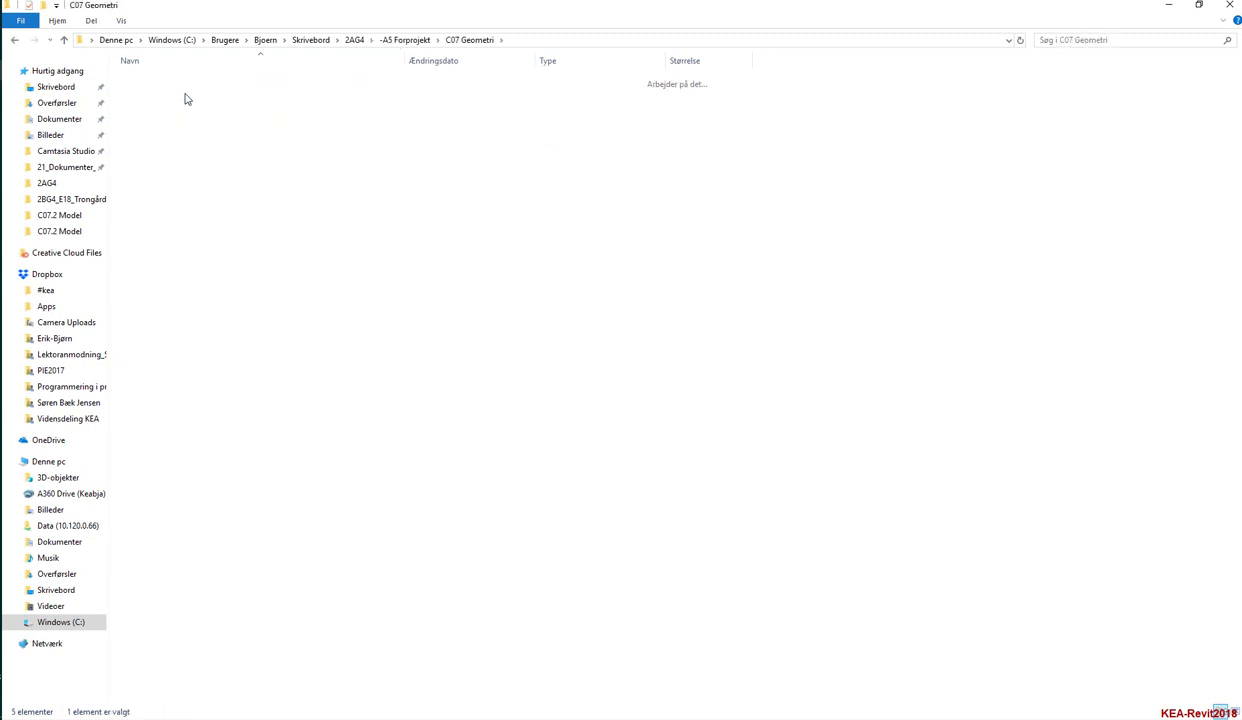
pyautogui.click(612, 40)
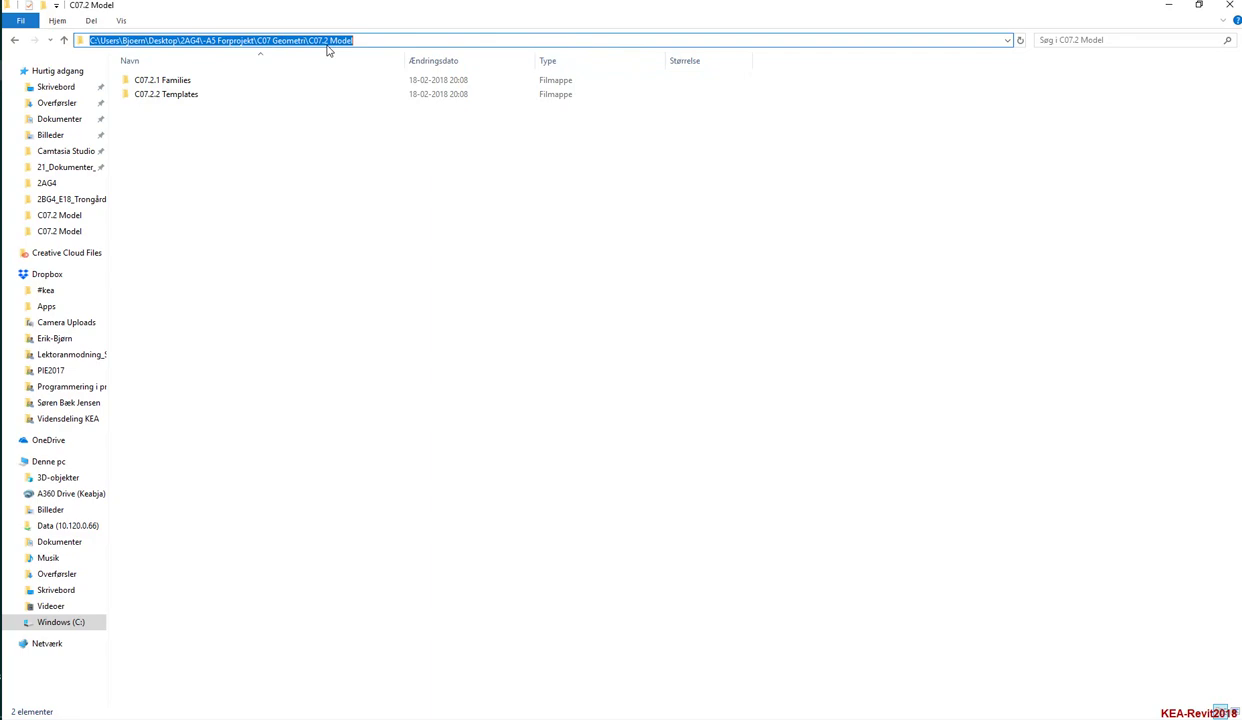
pyautogui.hotkey('alt', 'Tab')
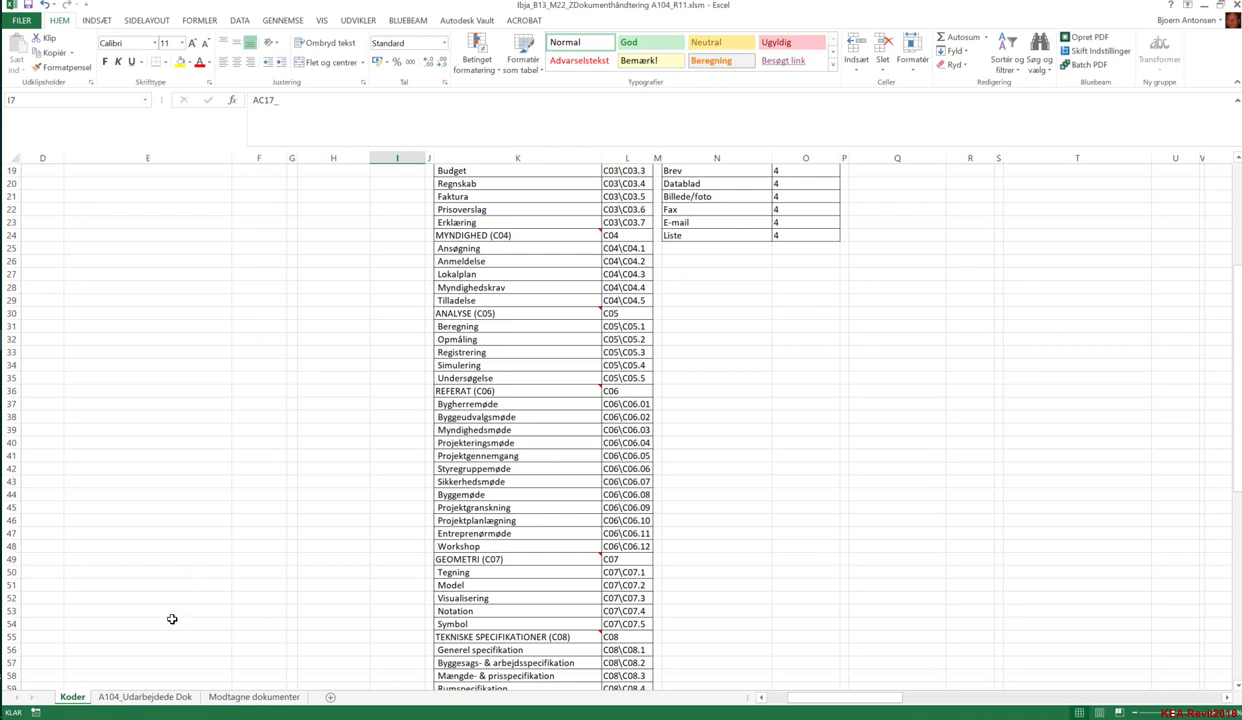
# Step: Scroll the A104_Udarbejdede Dok sheet right to the Filnavn modelfil names in columns AG–AI
pyautogui.click(150, 697)
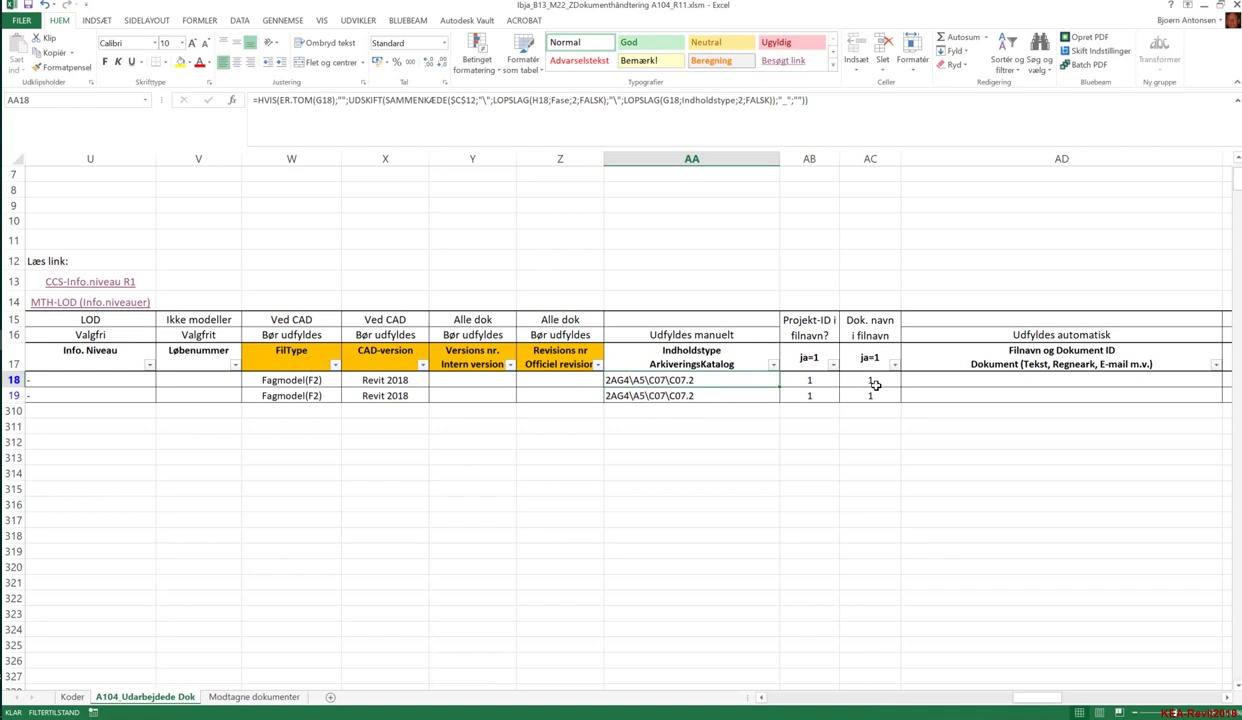
pyautogui.moveTo(1040, 698)
pyautogui.mouseDown()
pyautogui.moveTo(1208, 700)
pyautogui.moveTo(1195, 700)
pyautogui.mouseUp()
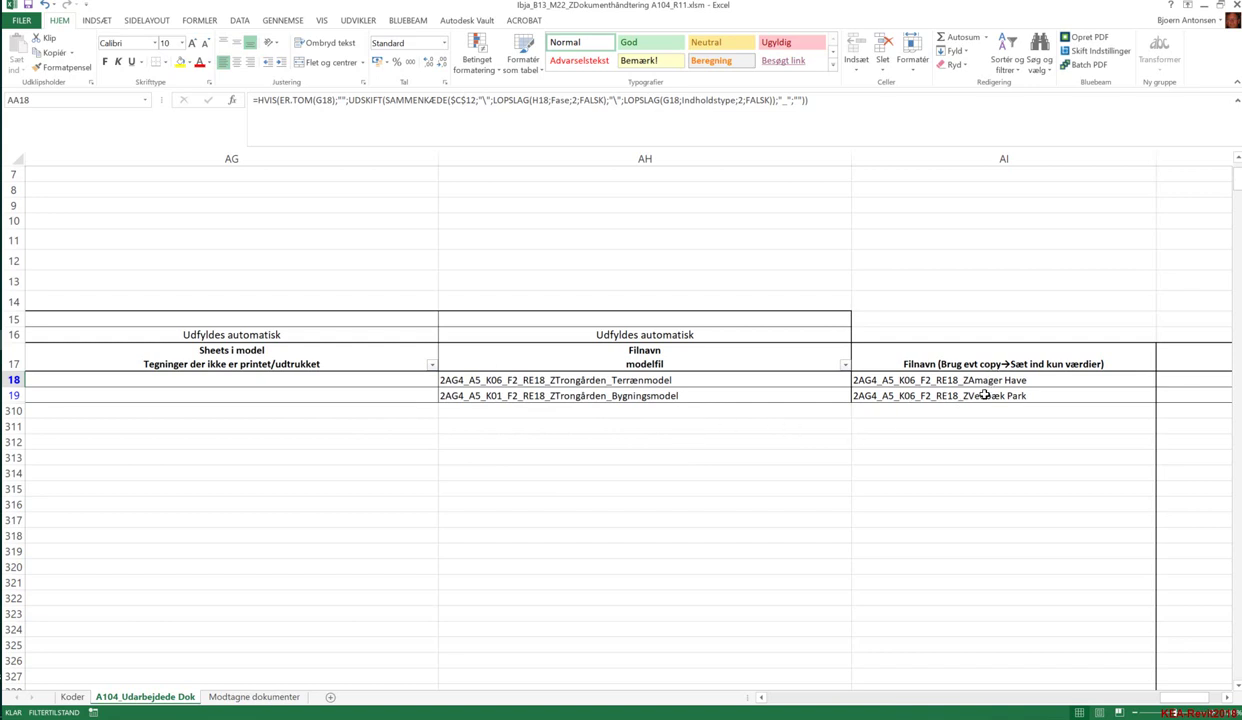
# Step: Select and copy the two generated filenames in AH18:AH19
pyautogui.moveTo(680, 378); pyautogui.dragTo(685, 394)
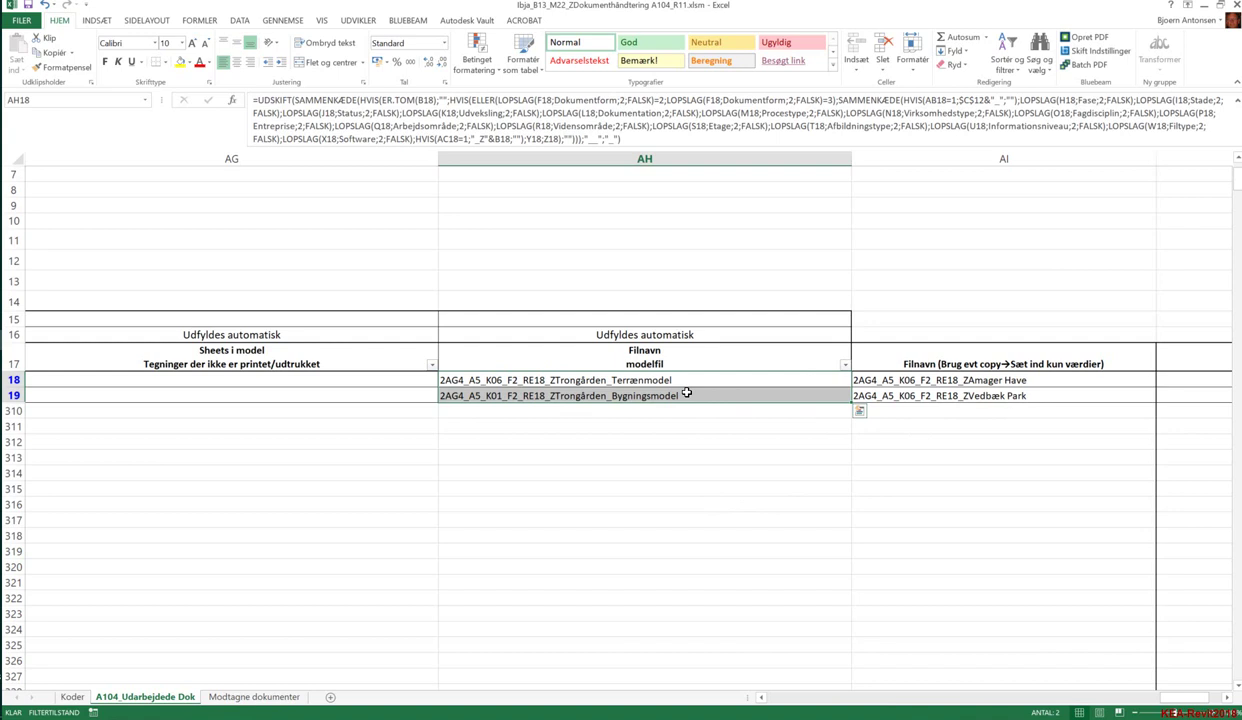
pyautogui.click(692, 509)
pyautogui.click(662, 379)
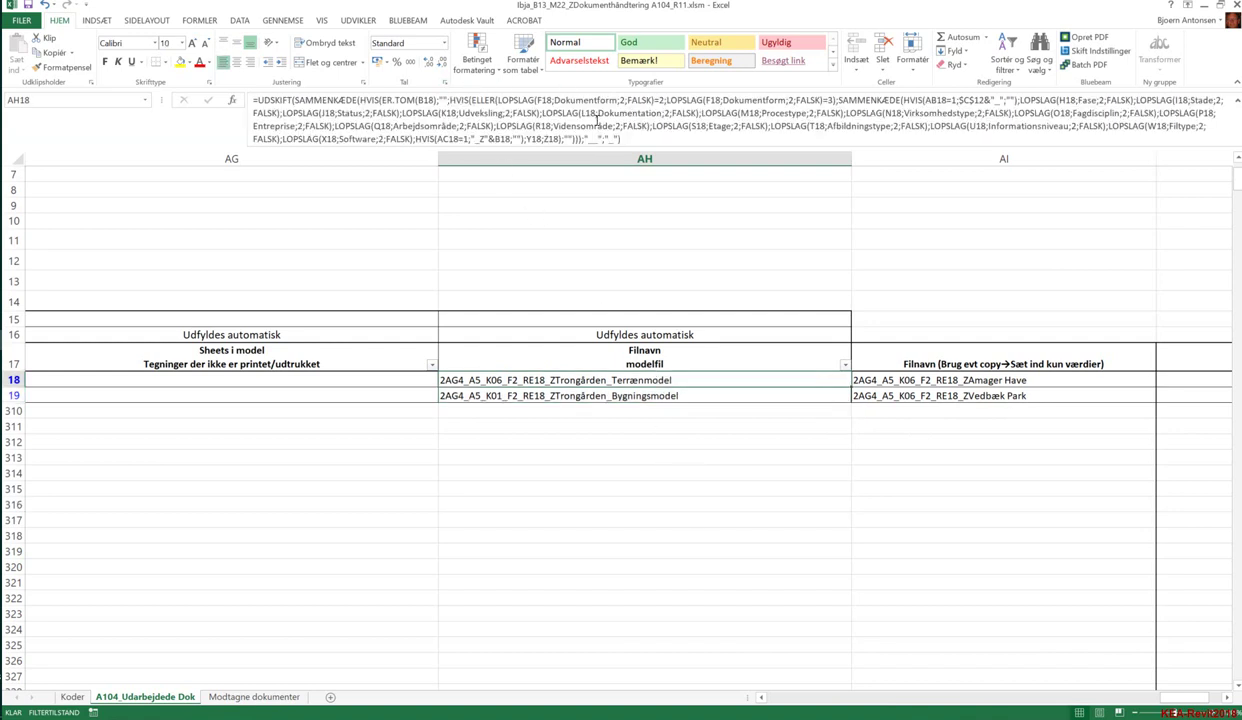
pyautogui.click(705, 550)
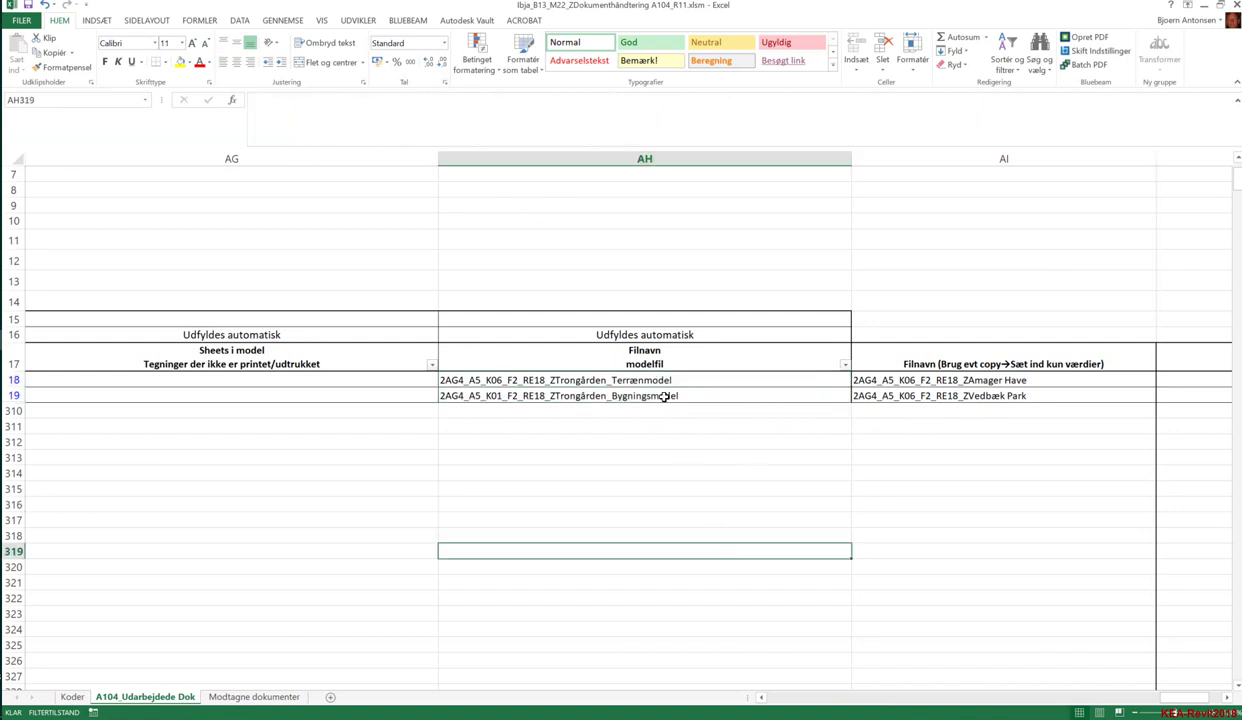
pyautogui.moveTo(650, 381); pyautogui.dragTo(652, 398)
pyautogui.hotkey('ctrl', 'c')
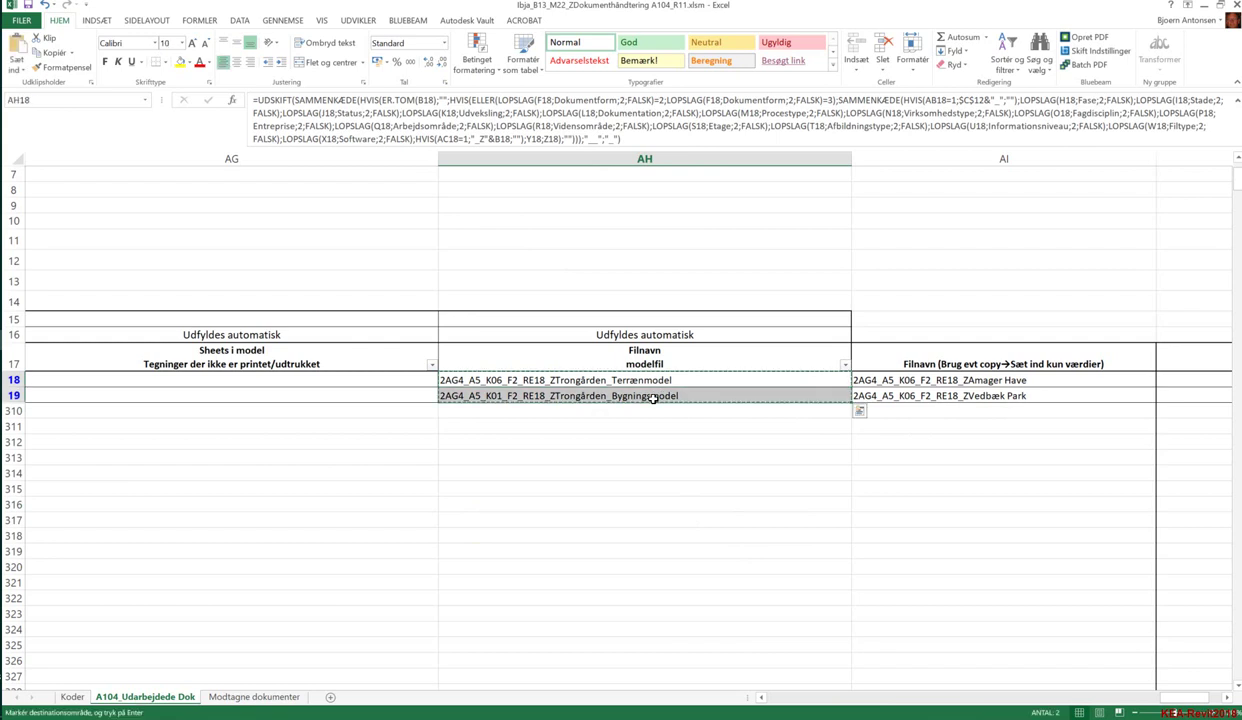
# Step: Paste them into AI18:AI19 as plain values and copy the terrain model name in AI18
pyautogui.click(909, 378)
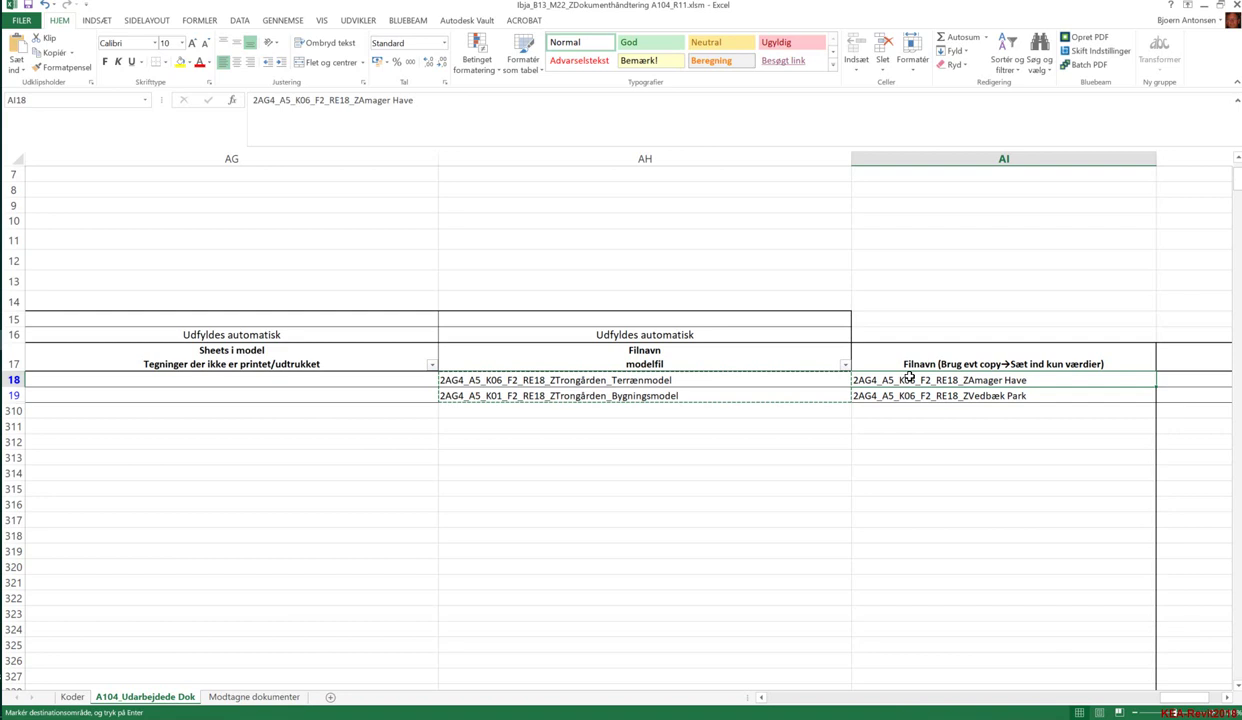
pyautogui.hotkey('ctrl', 'v')
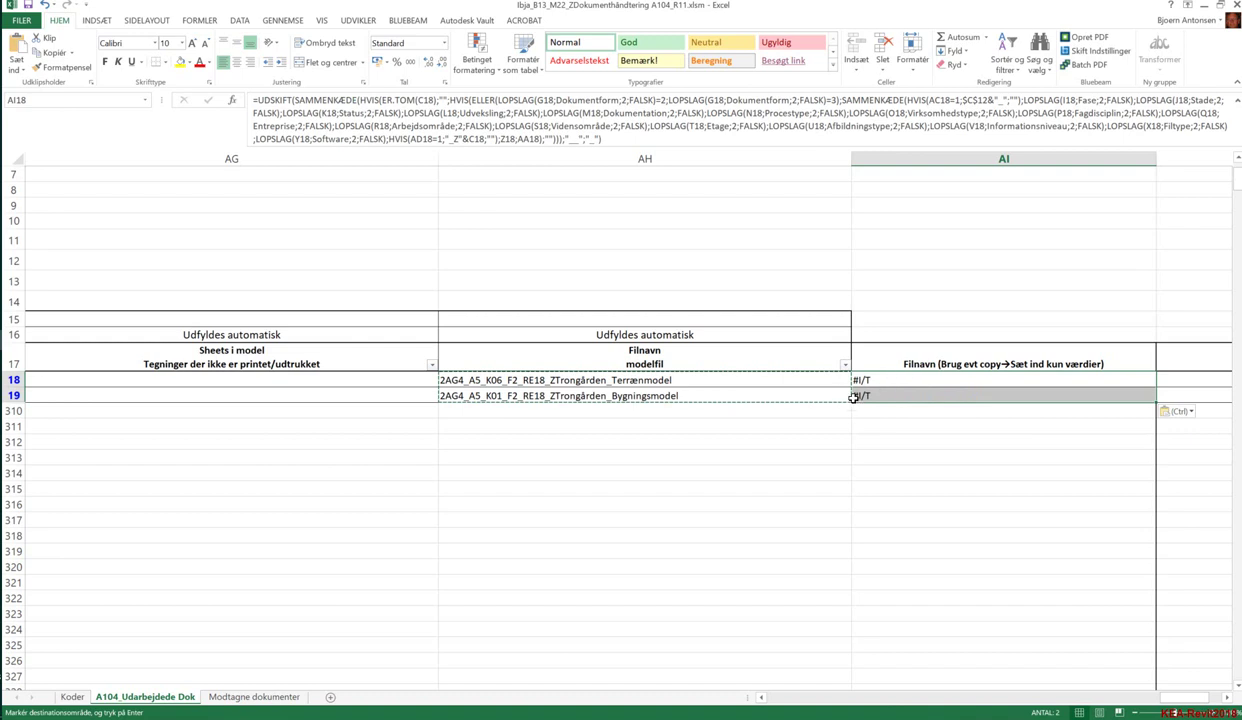
pyautogui.click(1191, 412)
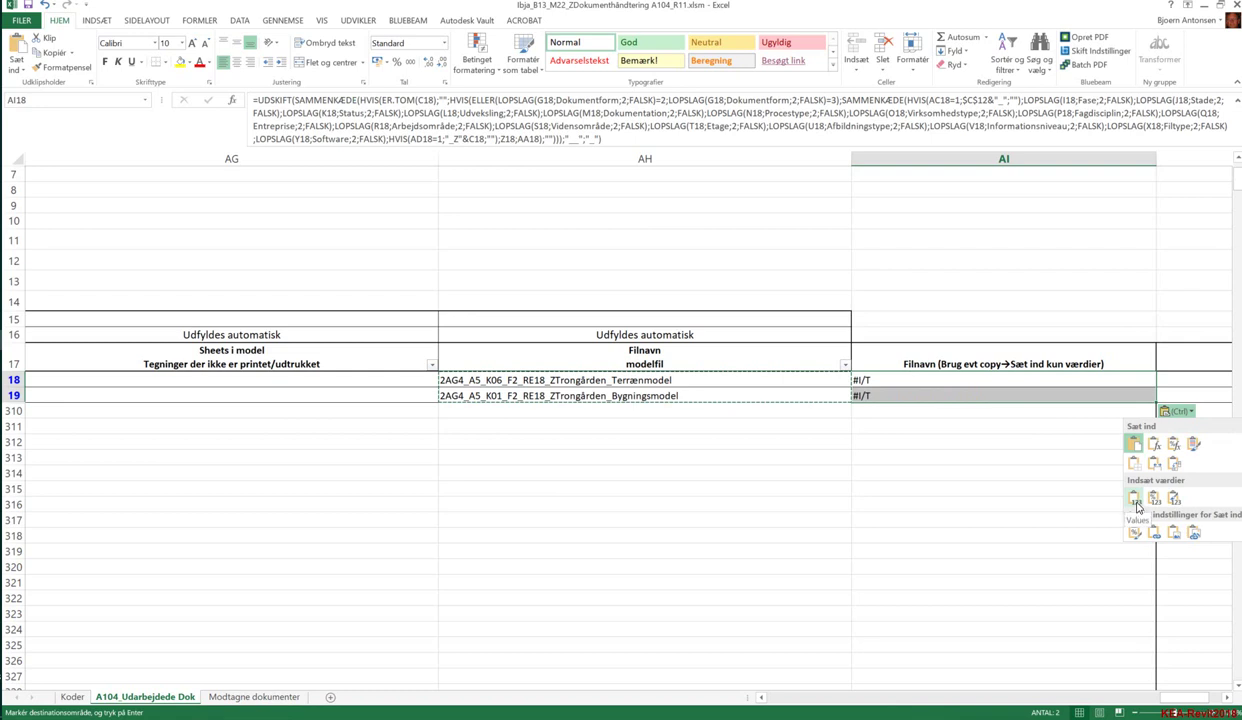
pyautogui.click(1135, 500)
pyautogui.click(1122, 490)
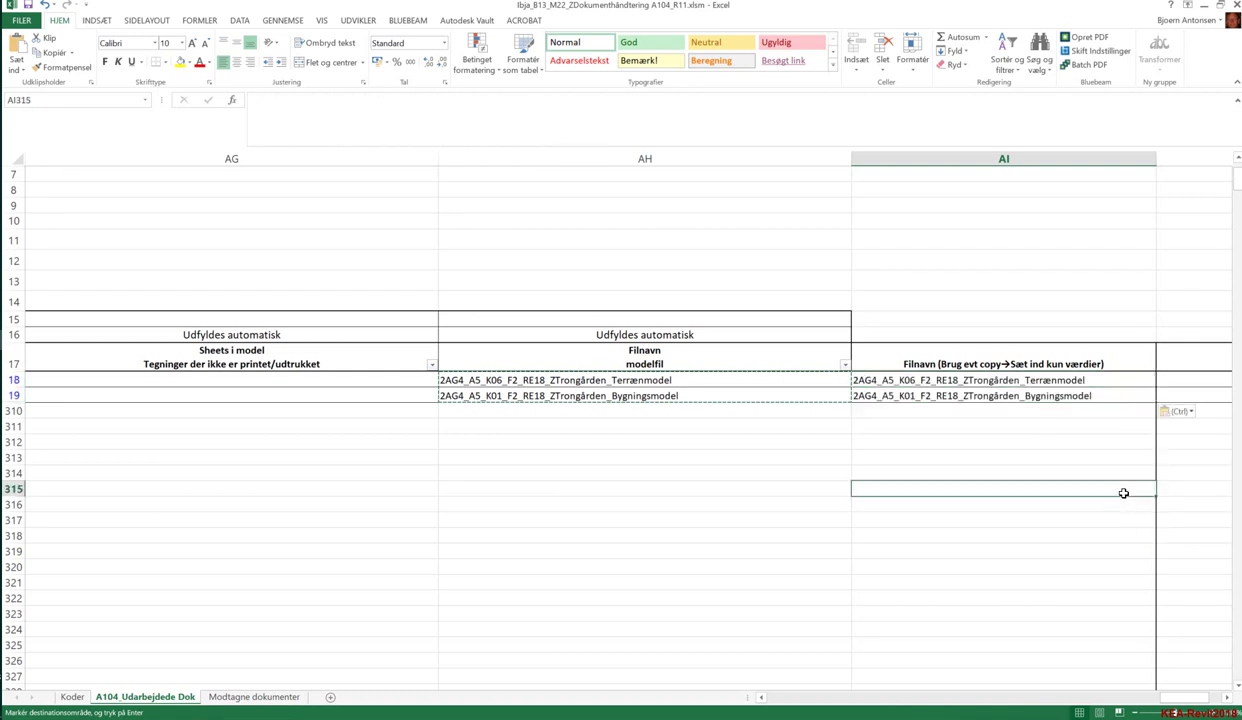
pyautogui.click(1103, 384)
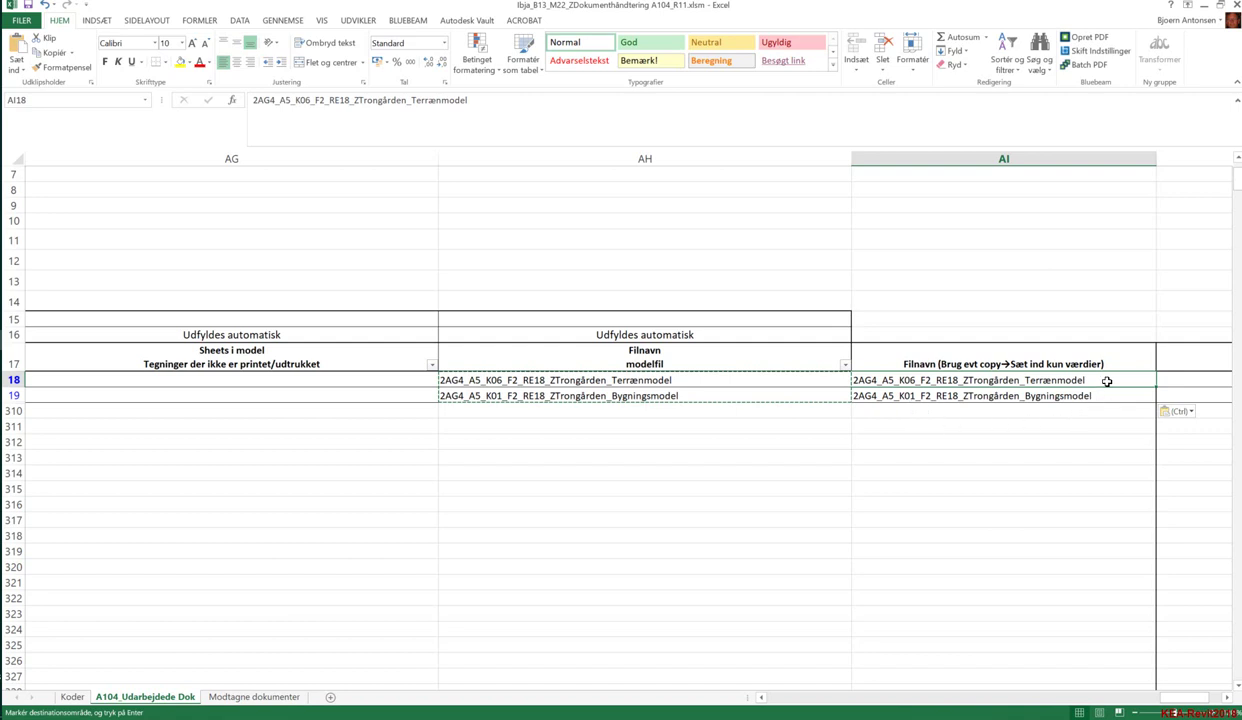
pyautogui.hotkey('ctrl', 'c')
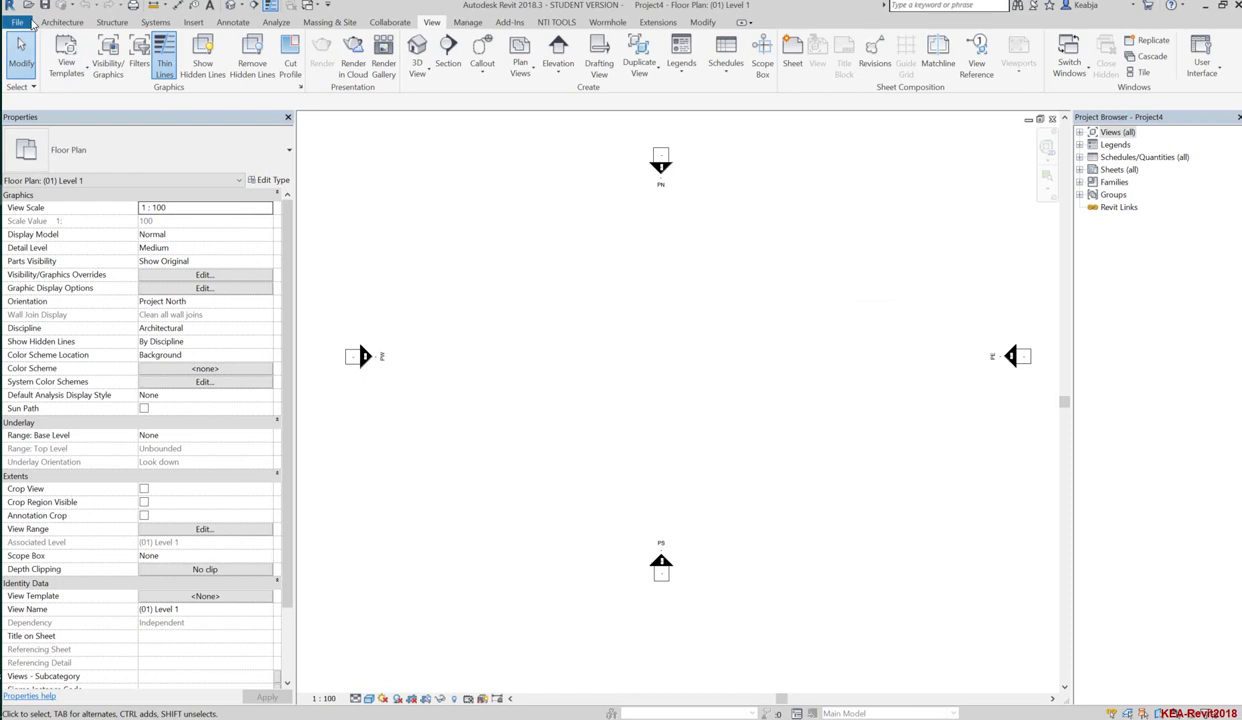
# Step: Save As into Desktop > 2AG4 > A5 Forprojekt > C07 Geometri > C07.2 Model, pasting the terrain model name
pyautogui.click(44, 9)
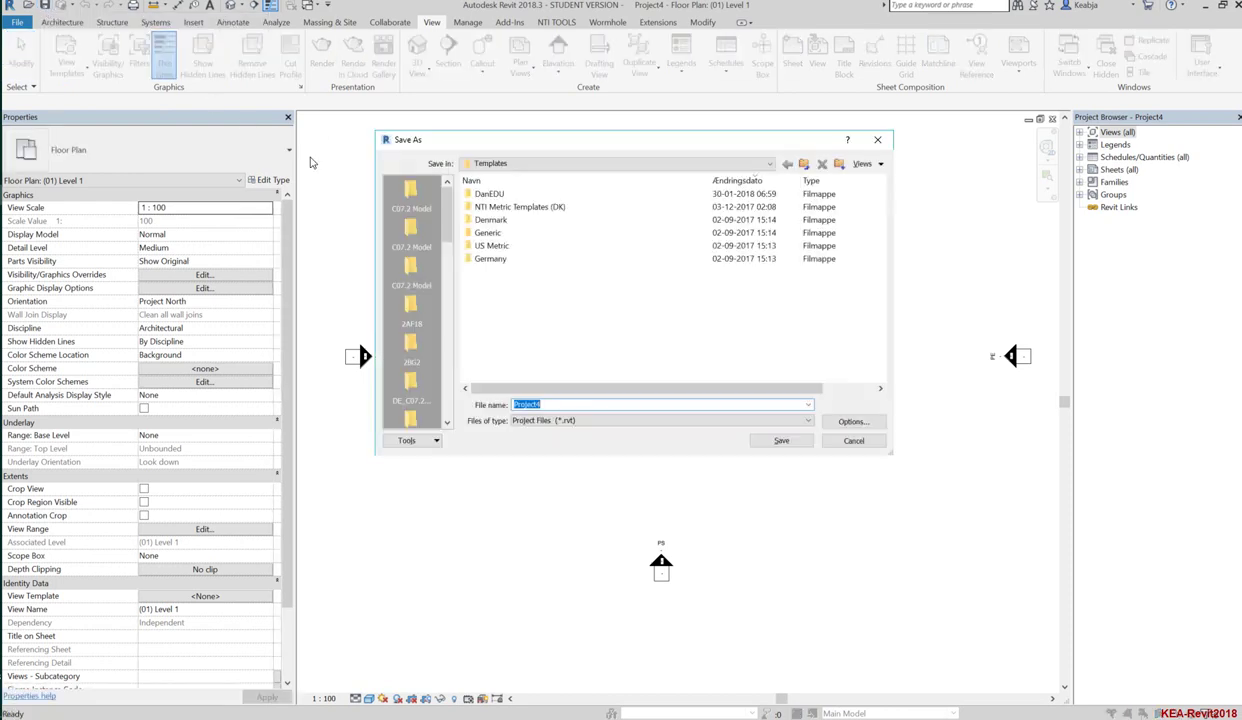
pyautogui.moveTo(437, 220); pyautogui.dragTo(440, 374)
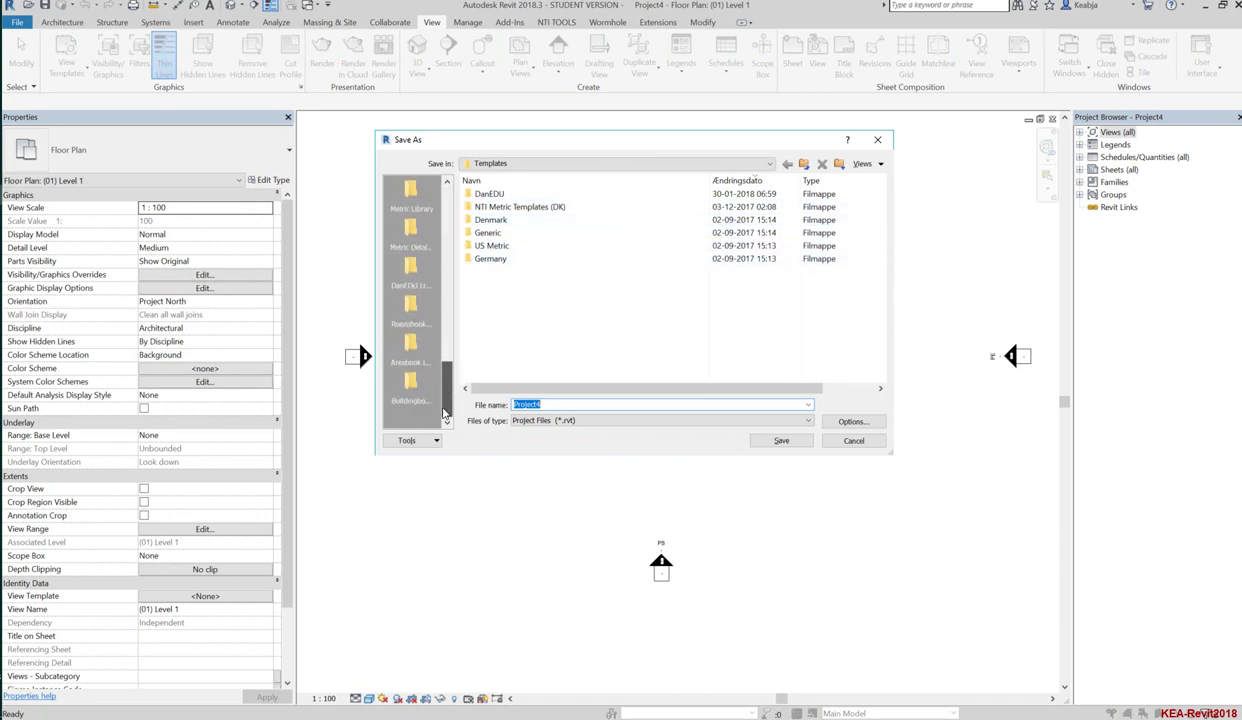
pyautogui.click(411, 266)
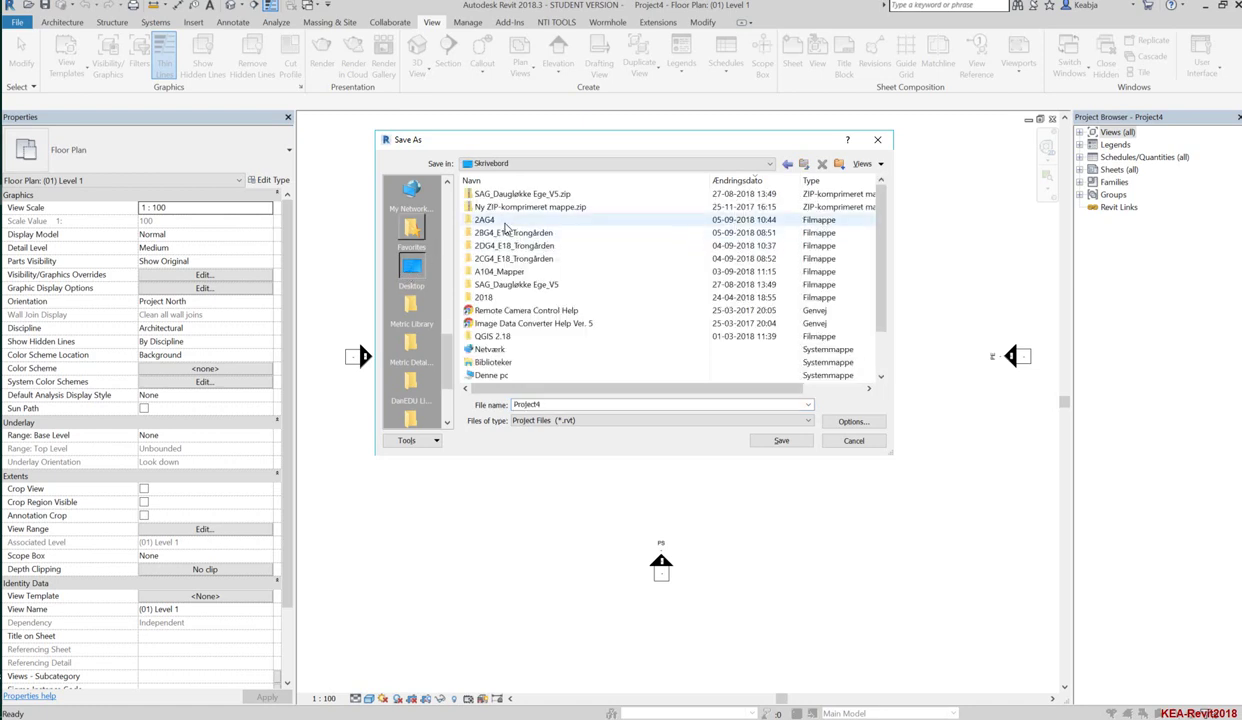
pyautogui.doubleClick(505, 220)
pyautogui.doubleClick(505, 207)
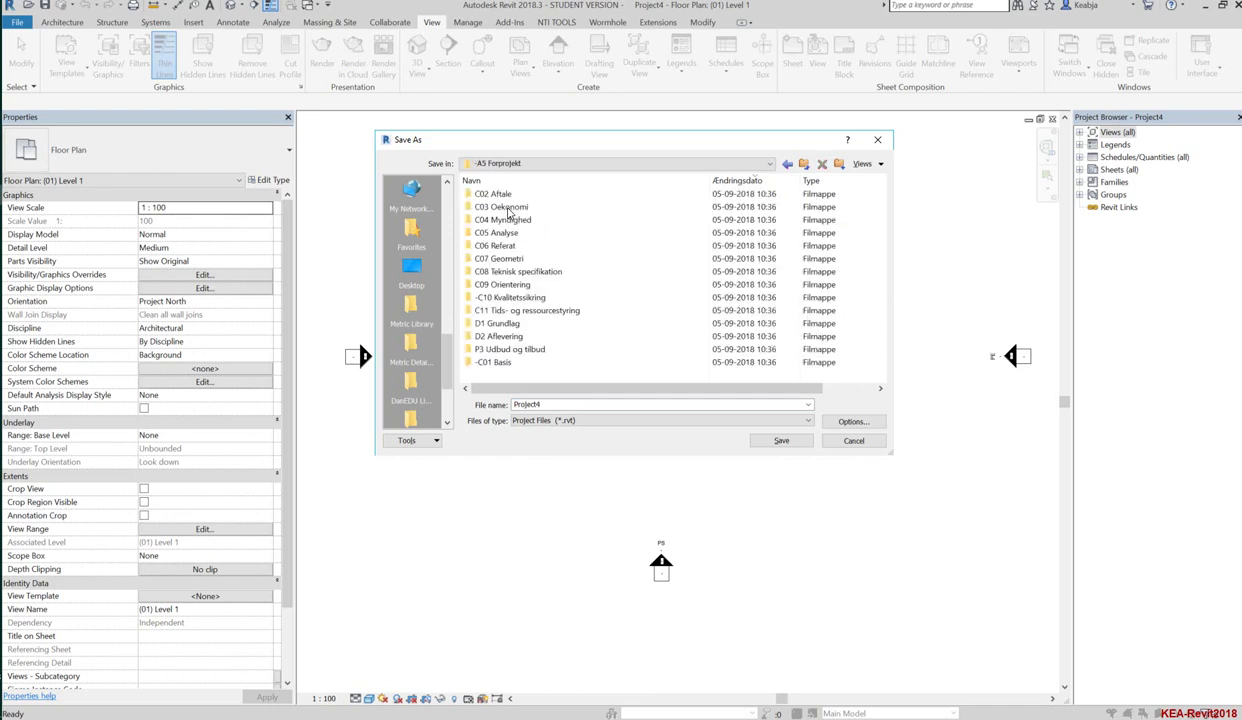
pyautogui.doubleClick(508, 259)
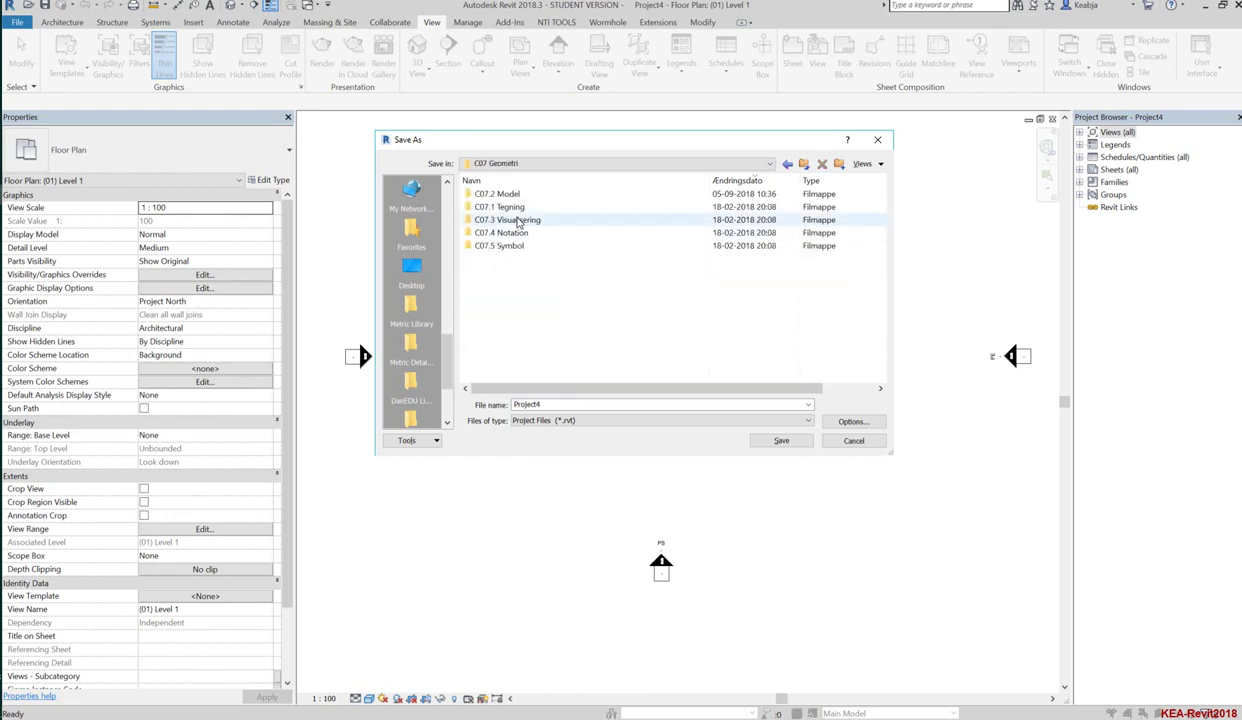
pyautogui.doubleClick(515, 206)
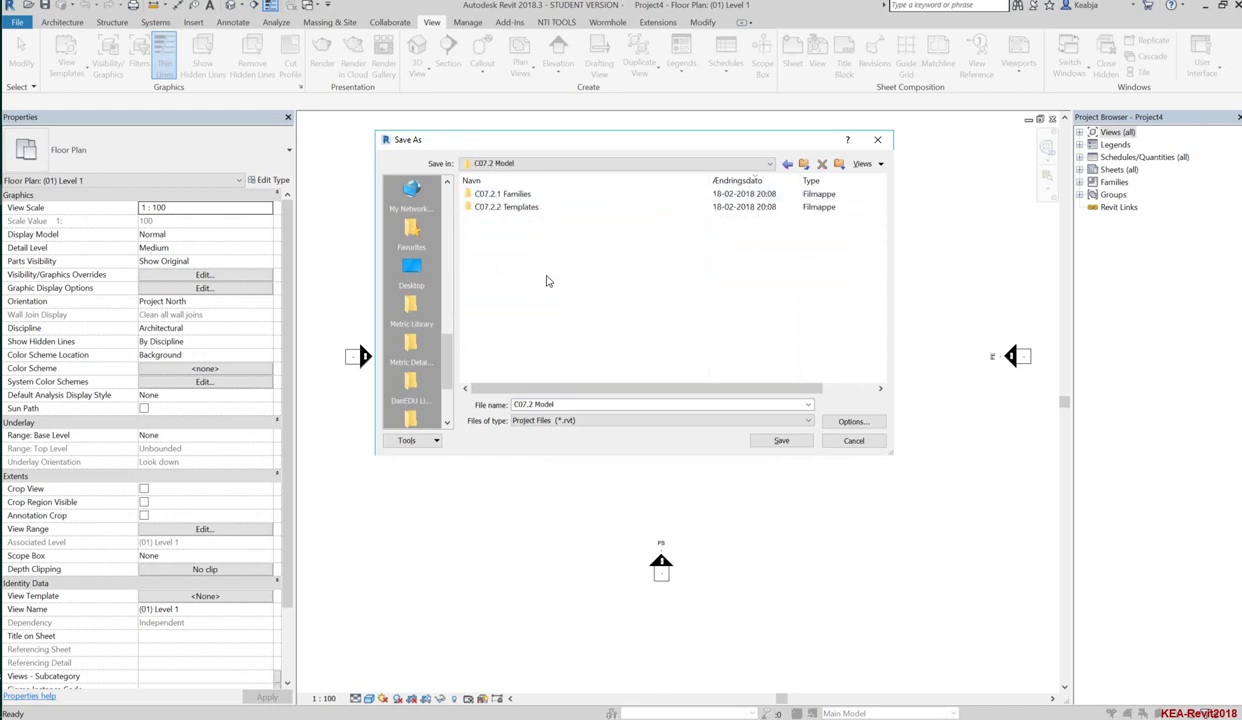
pyautogui.doubleClick(575, 404)
pyautogui.hotkey('ctrl', 'v')
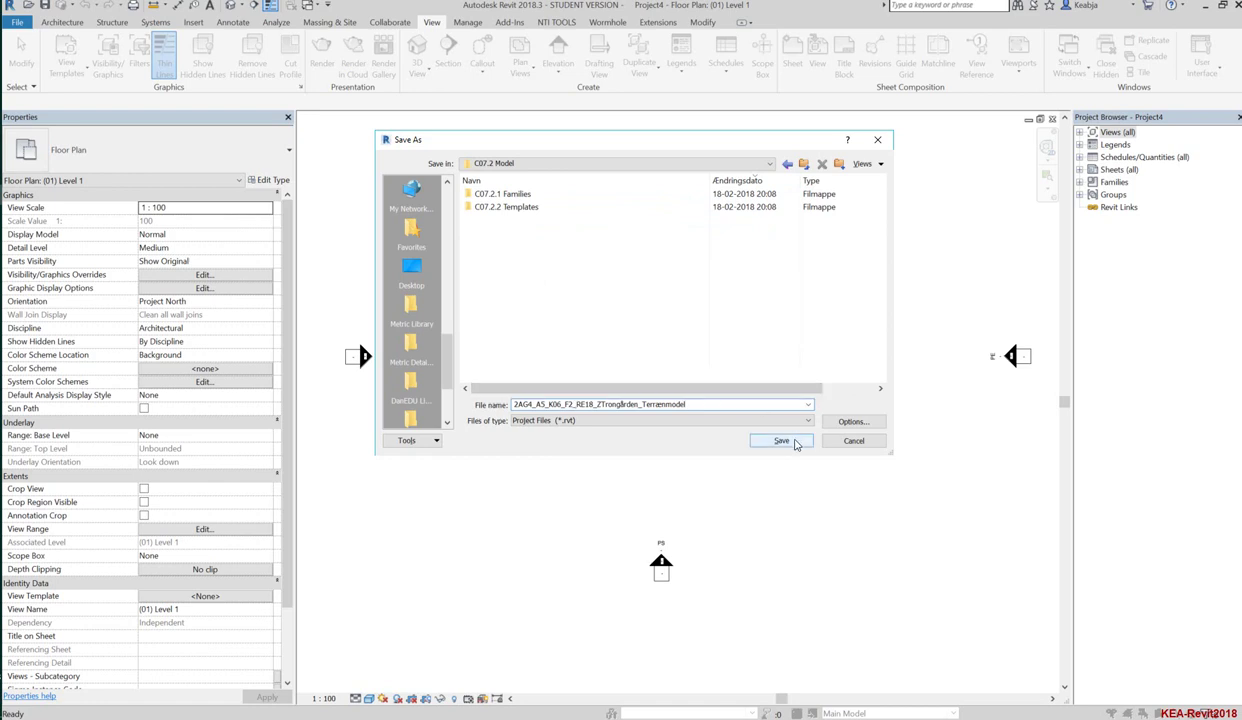
# Step: Add C07.2 Model to the Places bar and save as 2AG4_A5_K06_F2_RE18_ZTrongården_Terrænmodel.rvt
pyautogui.moveTo(446, 352); pyautogui.dragTo(445, 199)
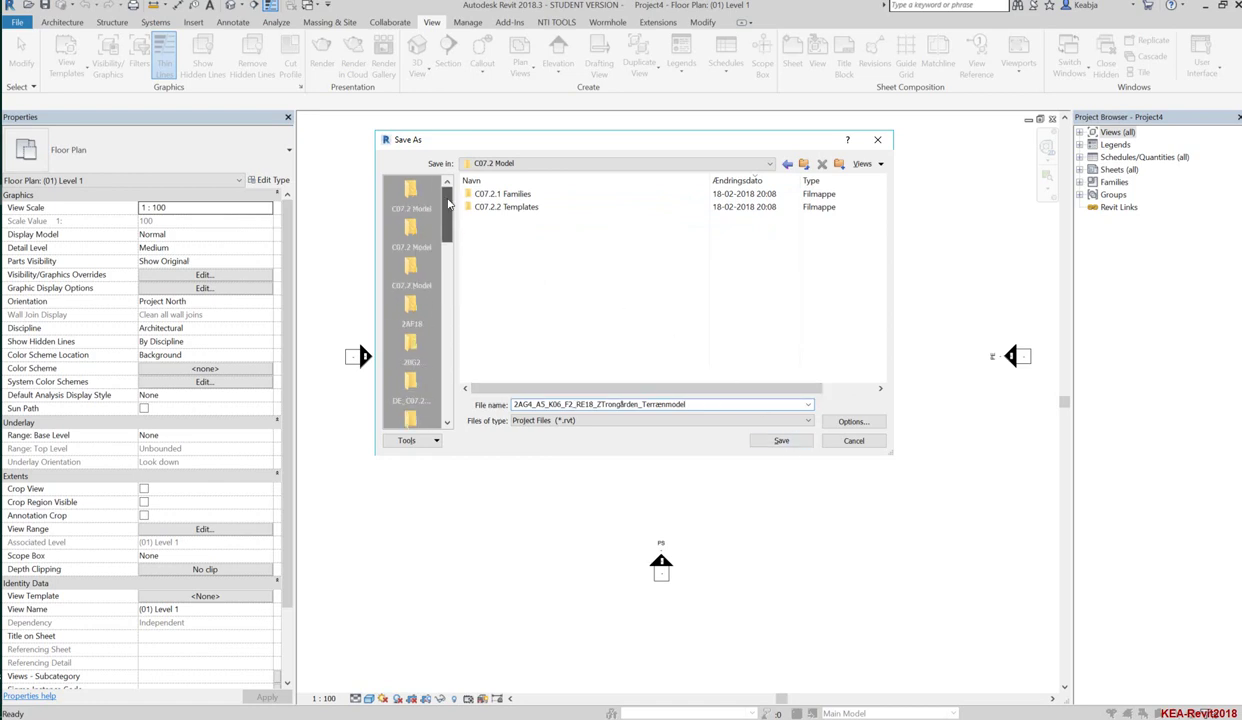
pyautogui.rightClick(444, 200)
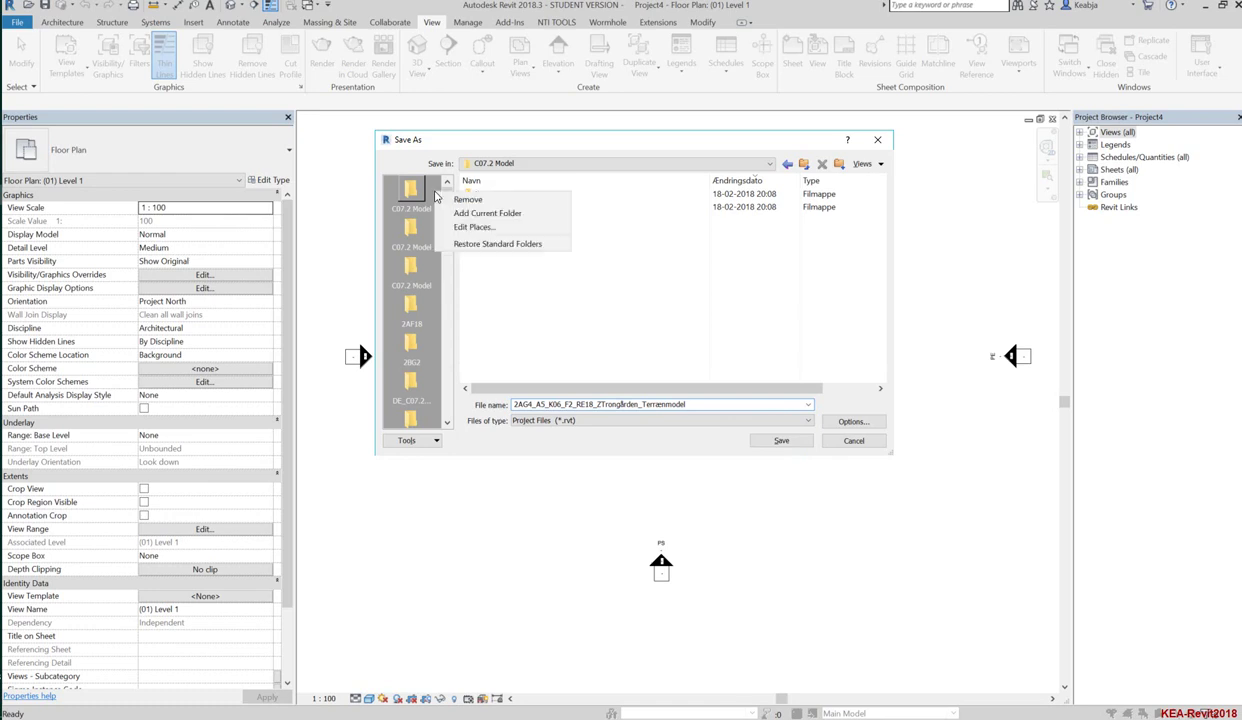
pyautogui.click(486, 213)
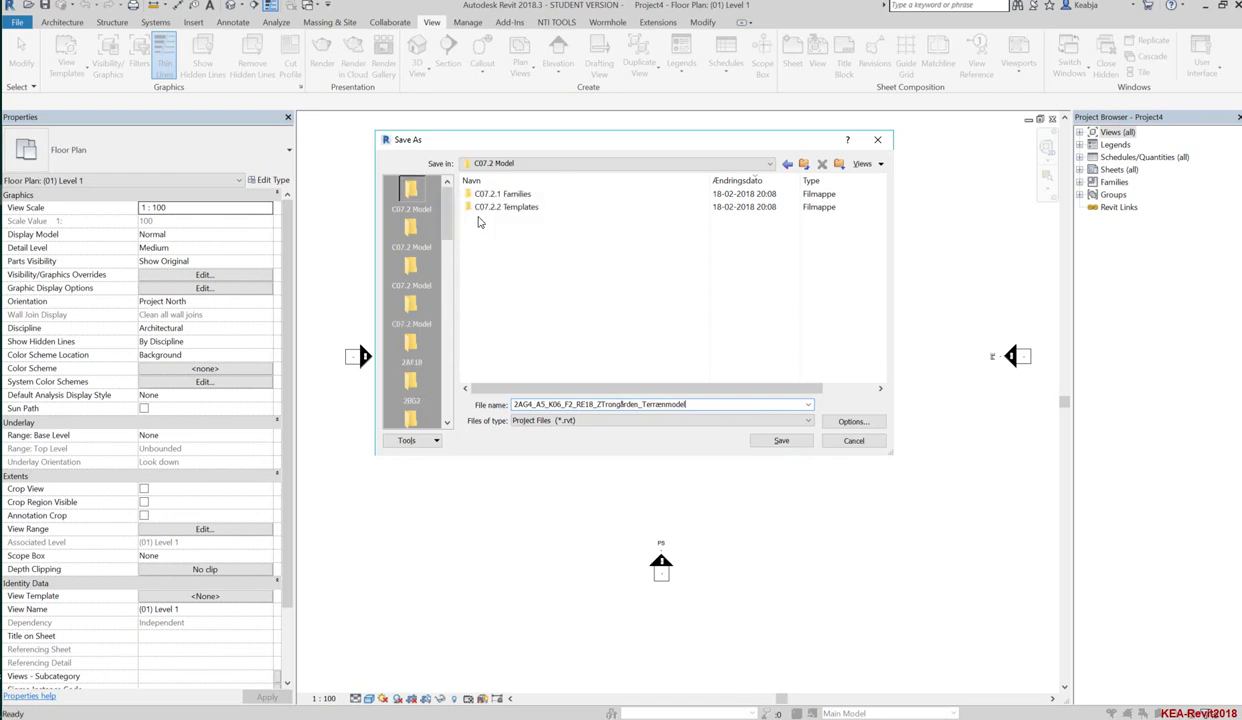
pyautogui.moveTo(434, 206); pyautogui.dragTo(409, 326)
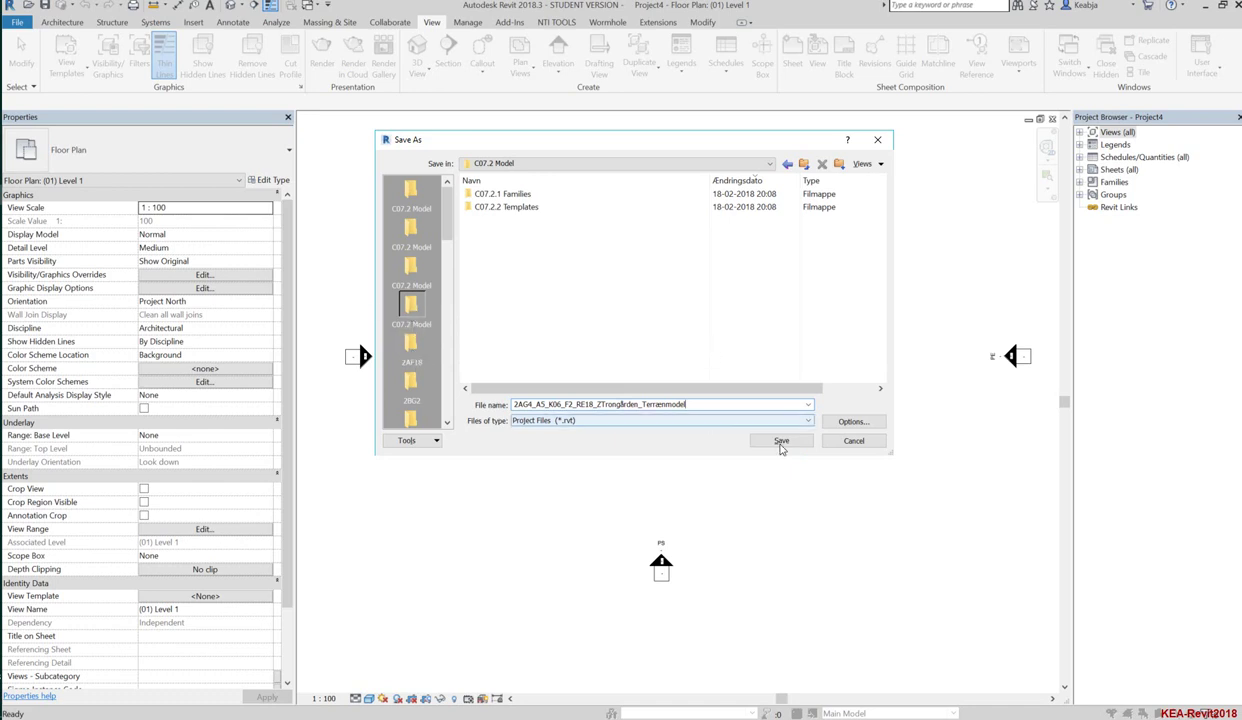
pyautogui.click(782, 442)
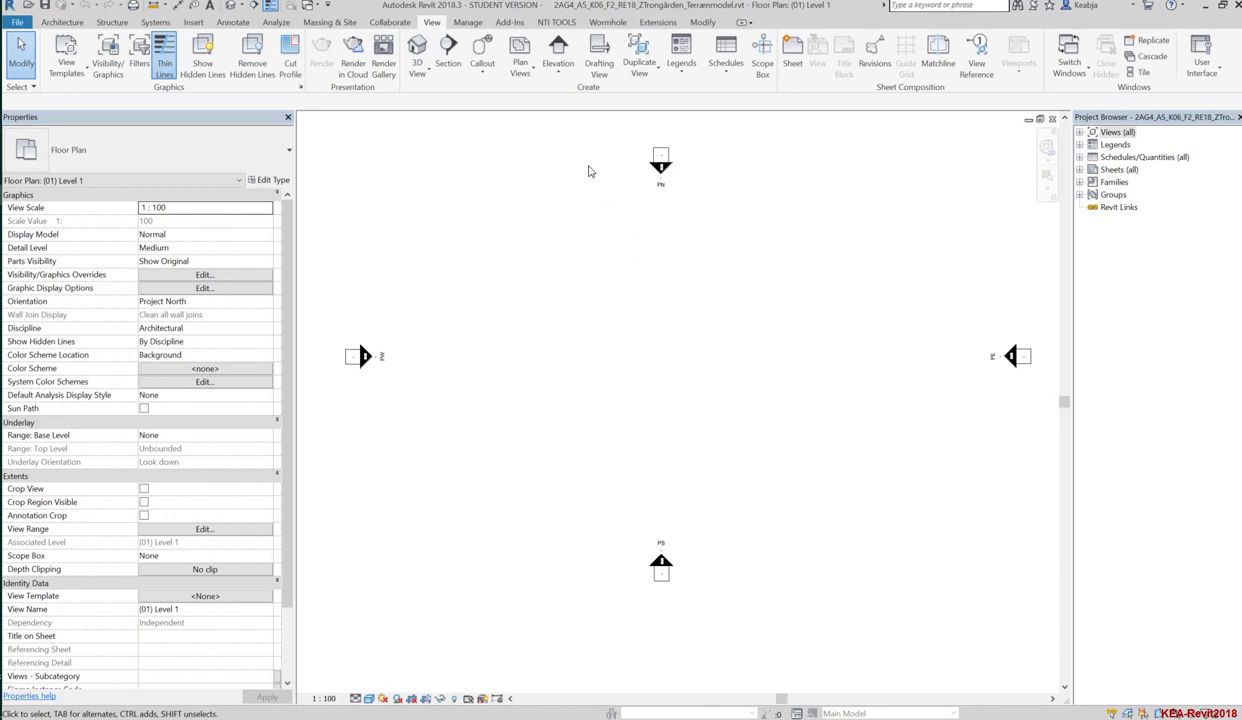
# Step: Start saving the project as a new file and confirm the C07.2 Model folder as destination
pyautogui.click(18, 24)
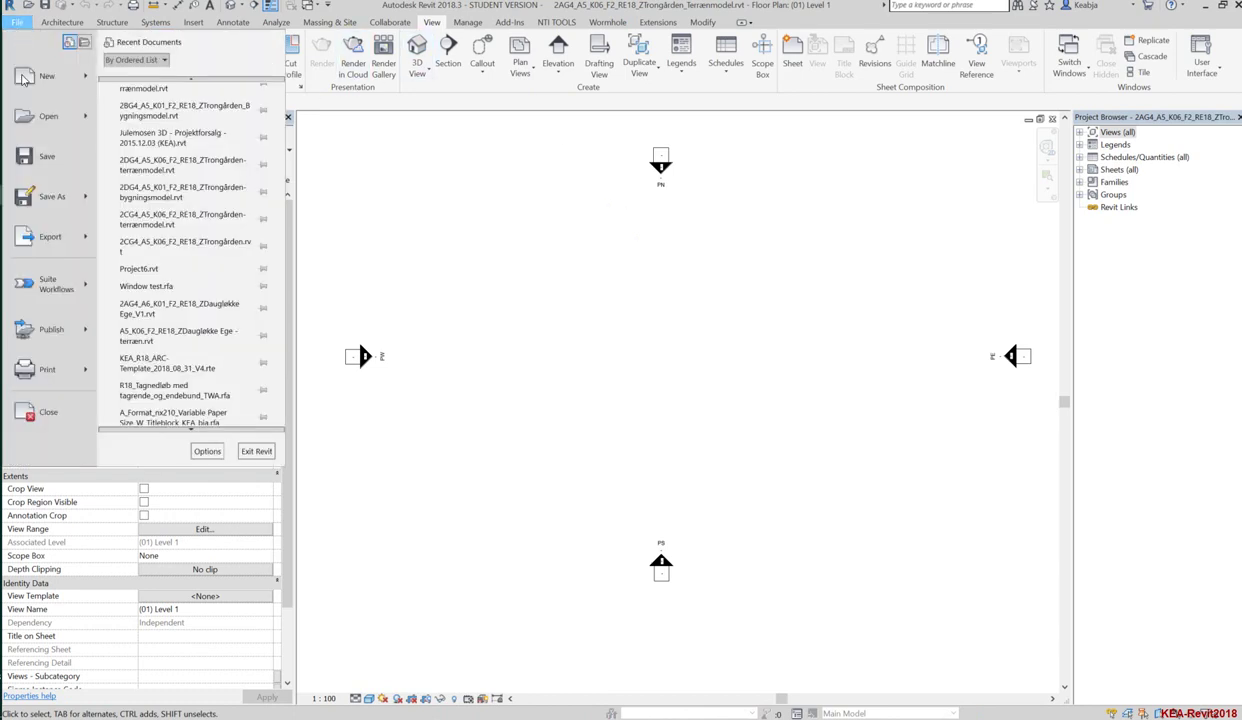
pyautogui.moveTo(80, 207)
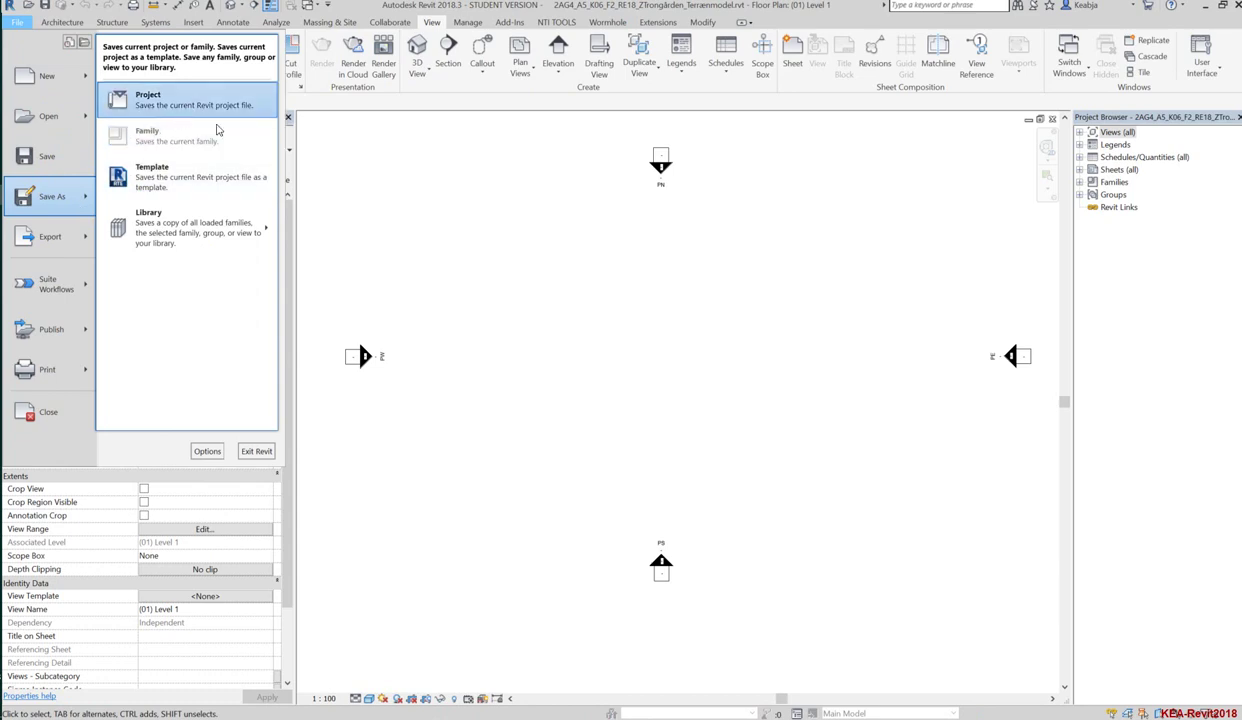
pyautogui.click(168, 103)
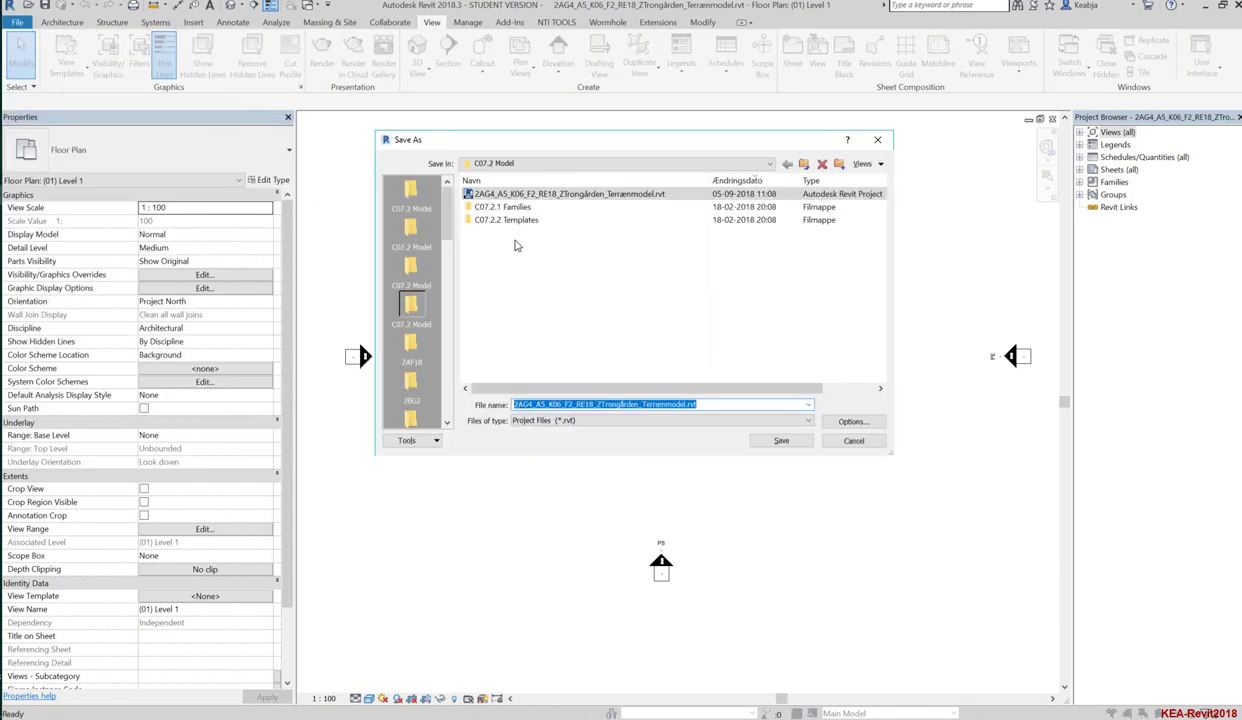
pyautogui.click(411, 305)
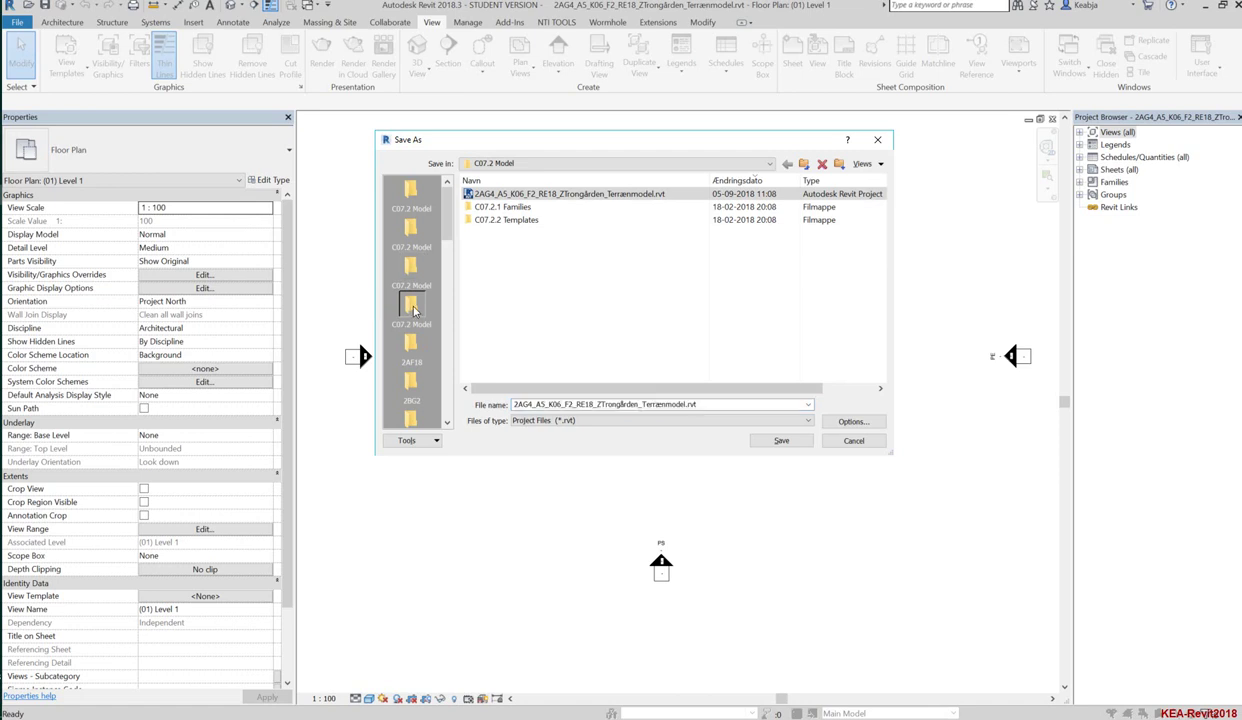
pyautogui.click(766, 164)
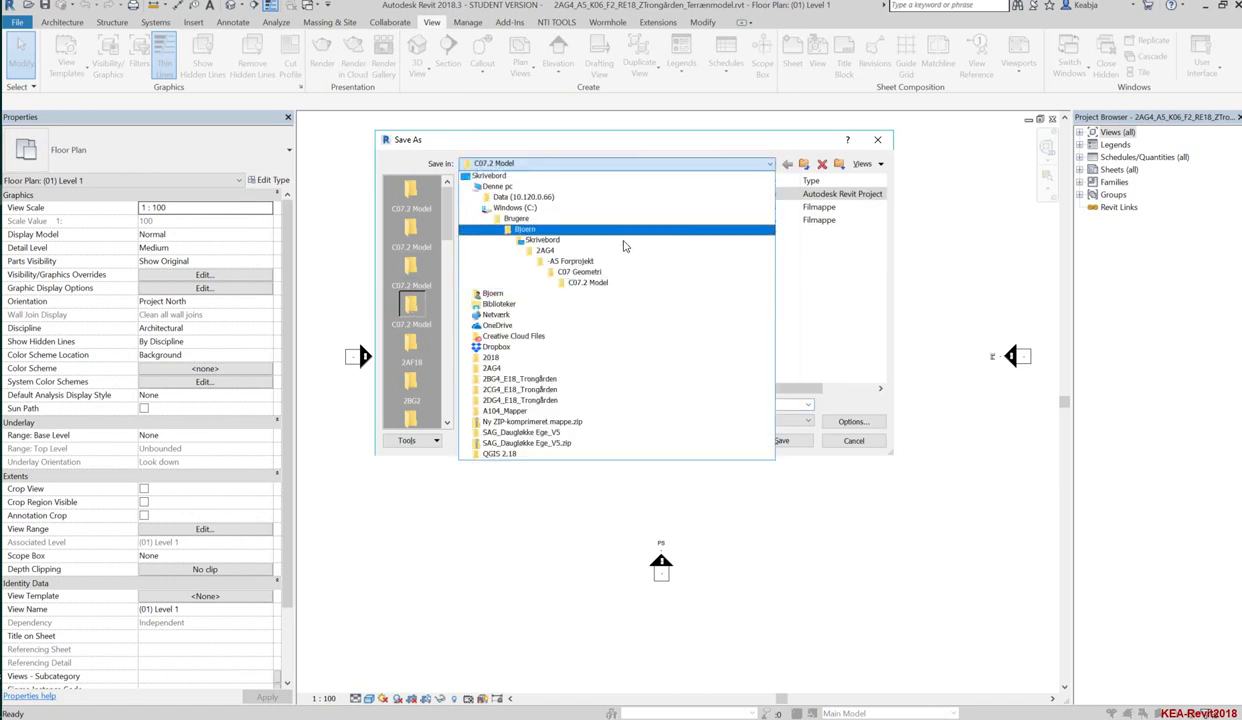
pyautogui.click(621, 278)
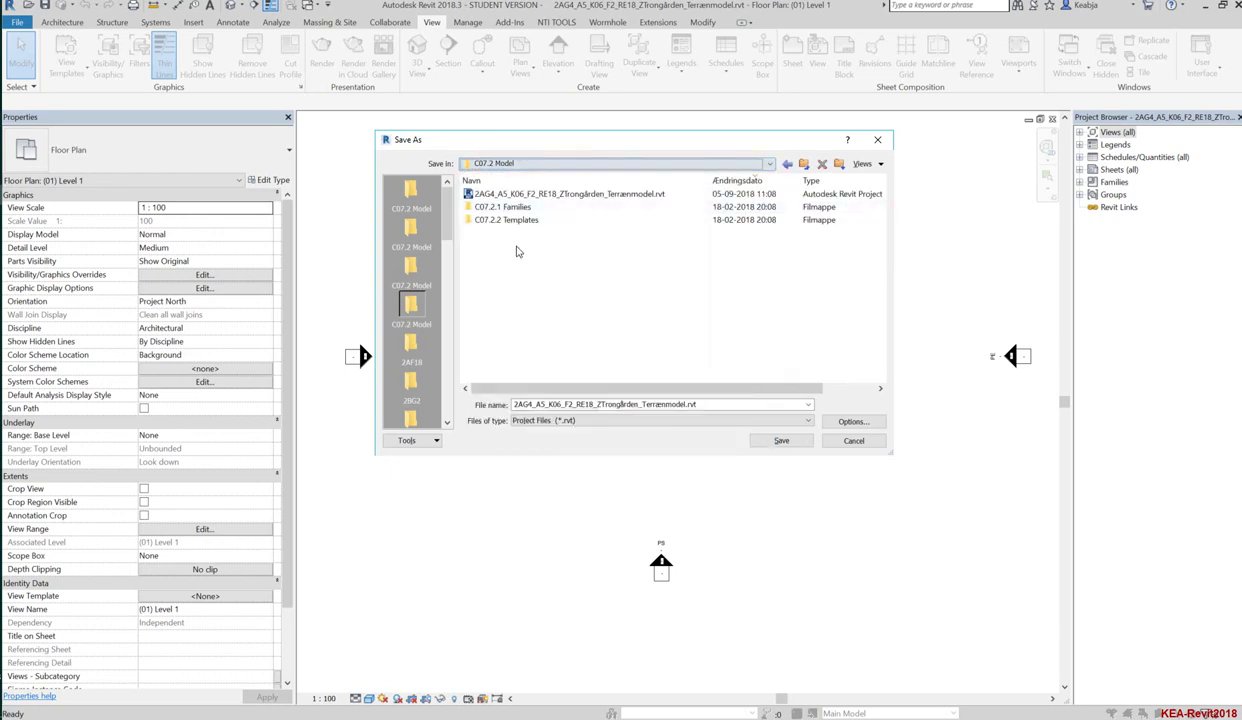
pyautogui.click(718, 404)
# Step: Copy the file name from Excel cell AI19 and save as 2AG4_A5_K01_F2_RE18_ZTrongården_Bygningsmodel
pyautogui.hotkey('alt', 'Tab')
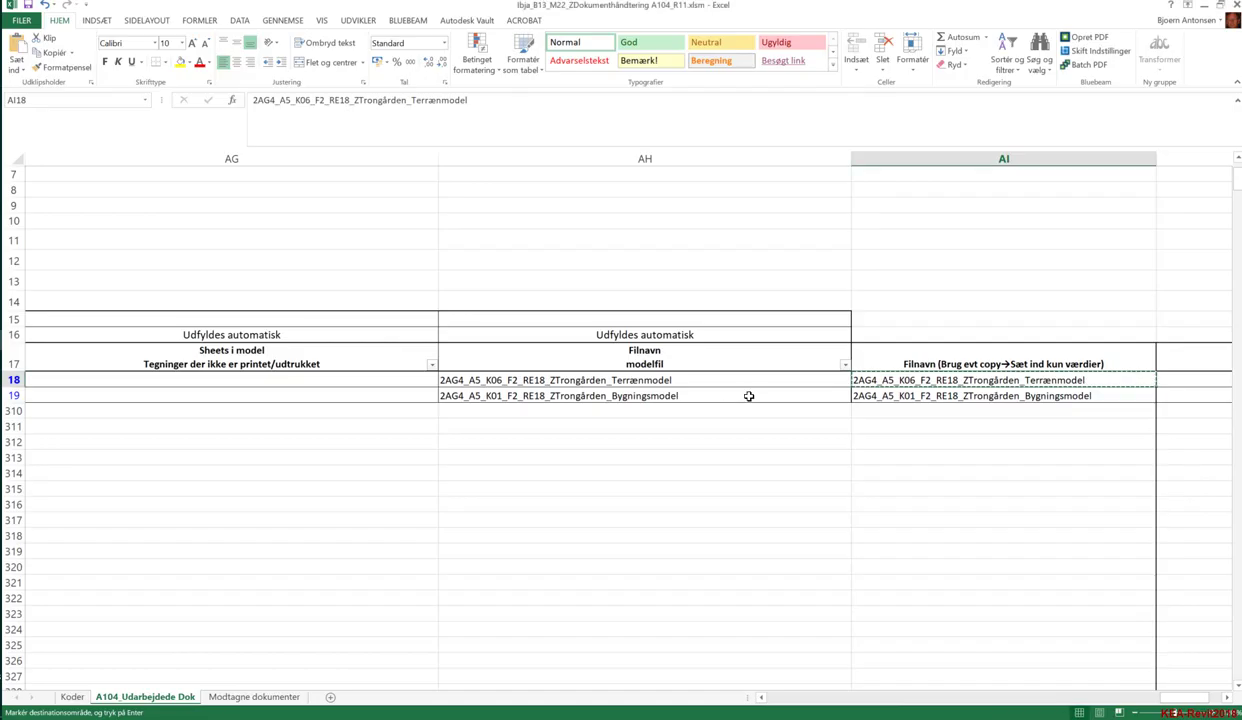
pyautogui.click(1099, 395)
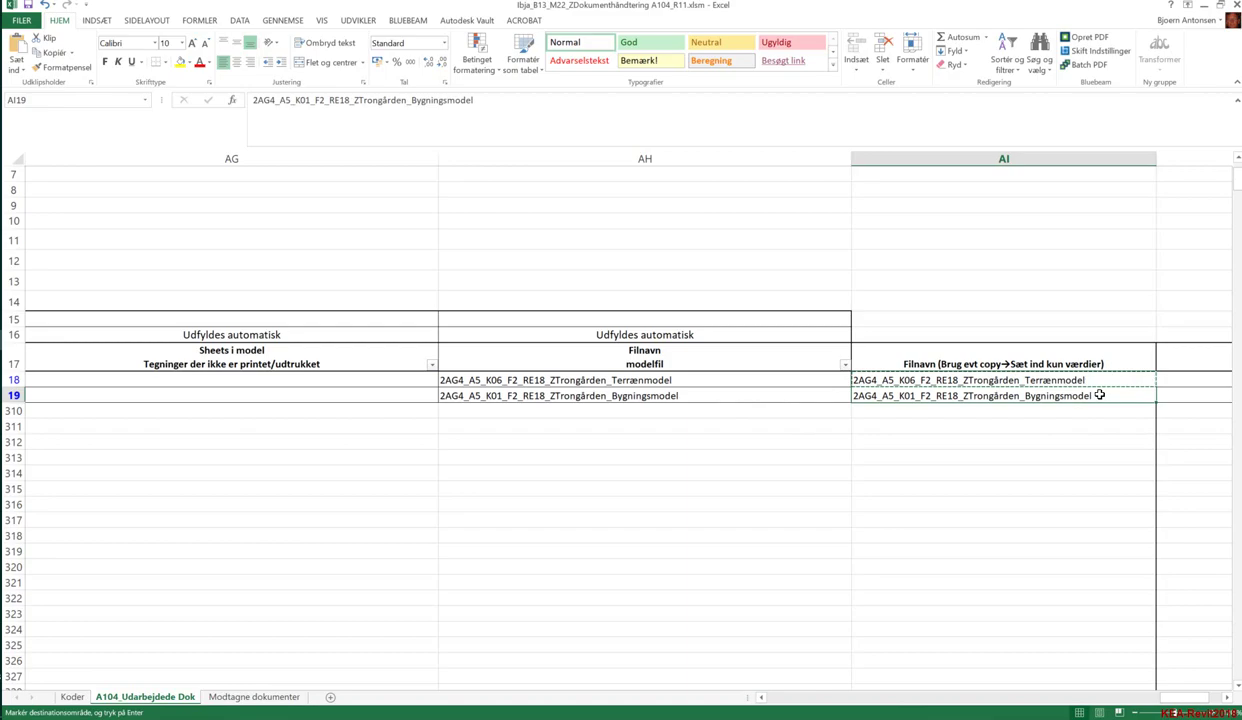
pyautogui.hotkey('ctrl', 'c')
pyautogui.hotkey('alt', 'Tab')
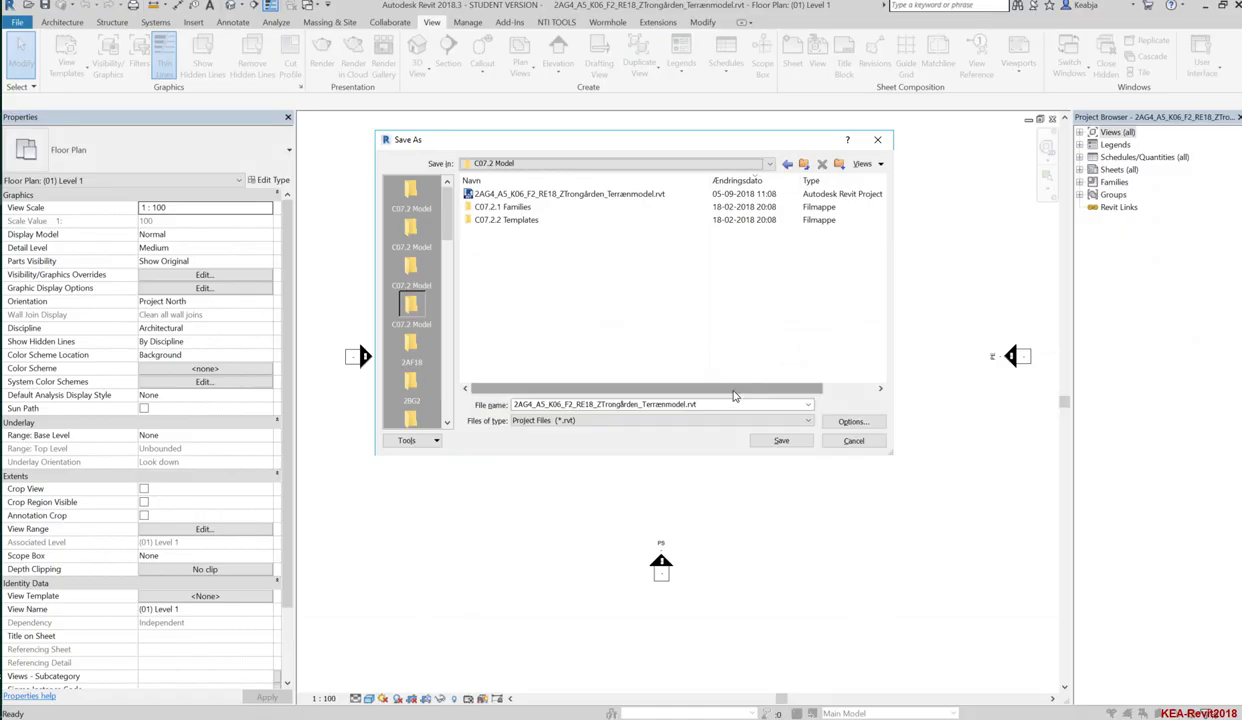
pyautogui.doubleClick(729, 403)
pyautogui.hotkey('ctrl', 'v')
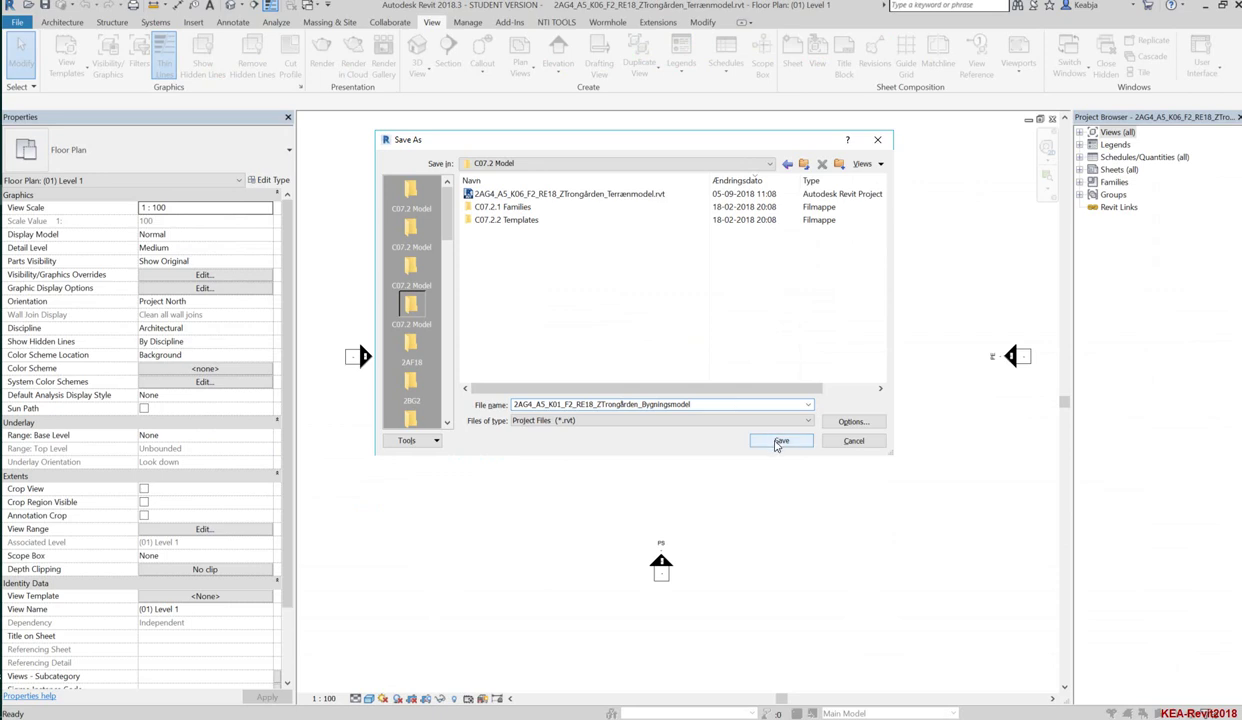
pyautogui.click(779, 441)
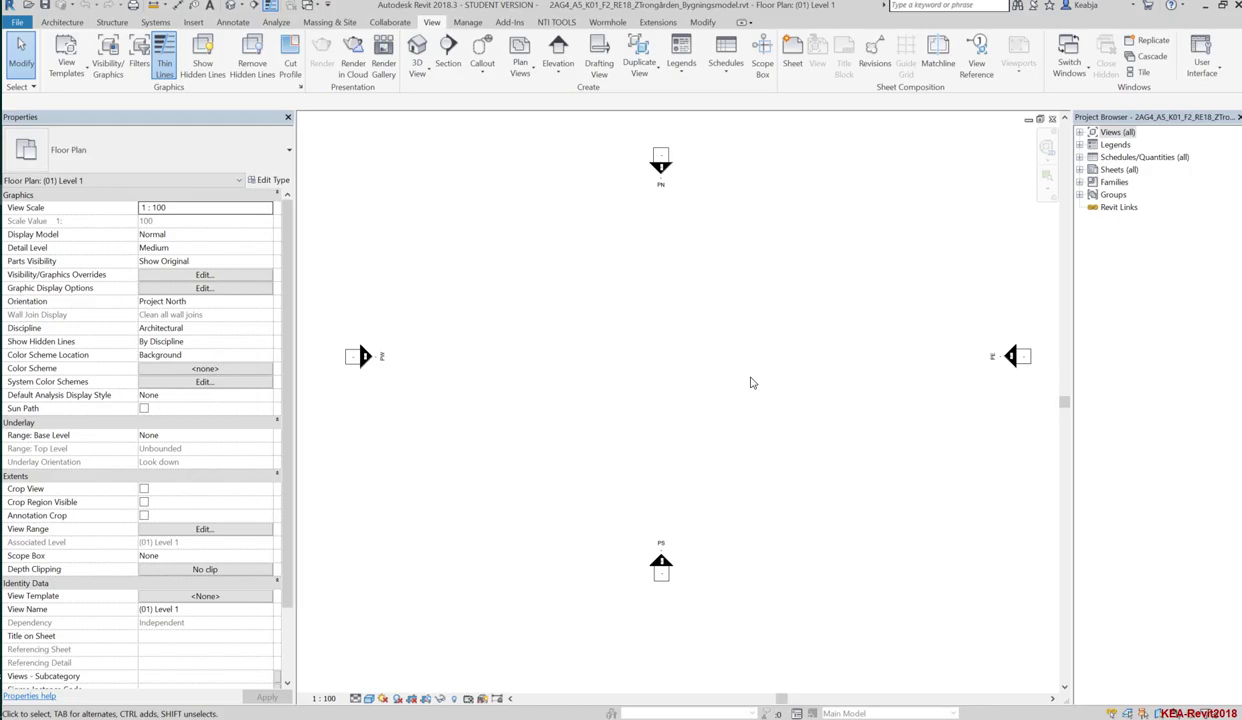
# Step: Close the Bygningsmodel floor plan view, returning Revit to its Recent Files page
pyautogui.hotkey('alt', 'Tab')
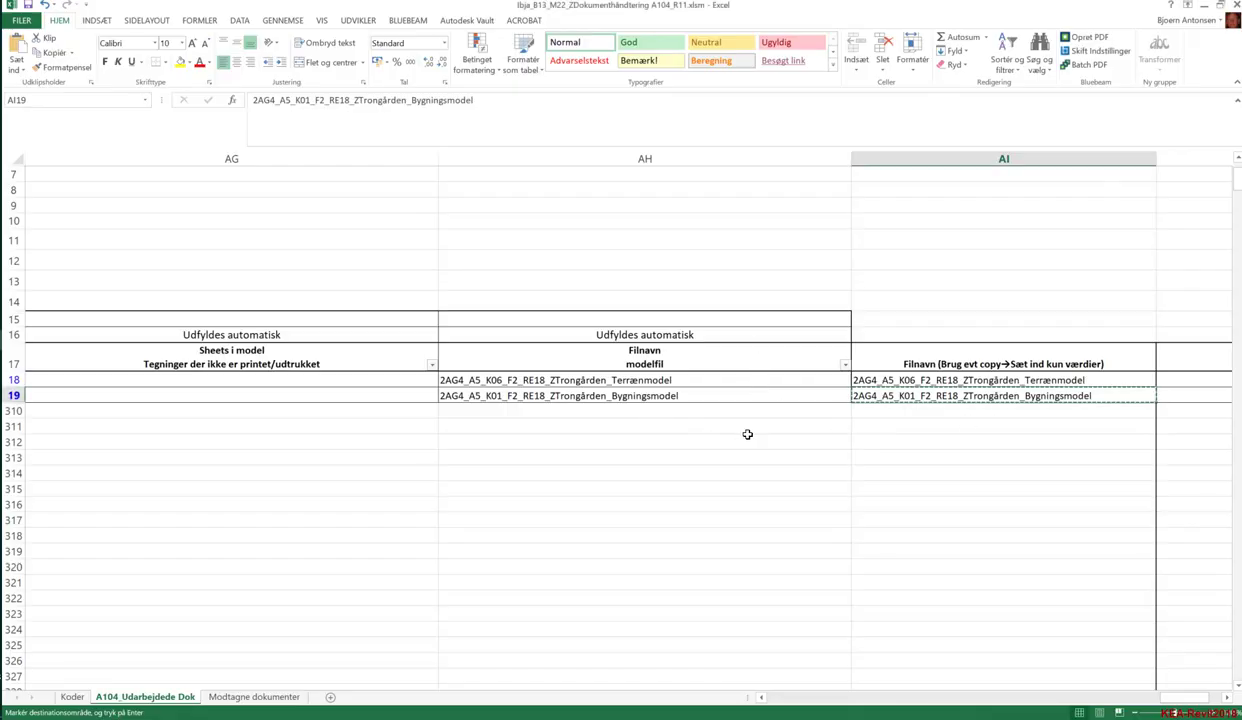
pyautogui.hotkey('alt', 'Tab')
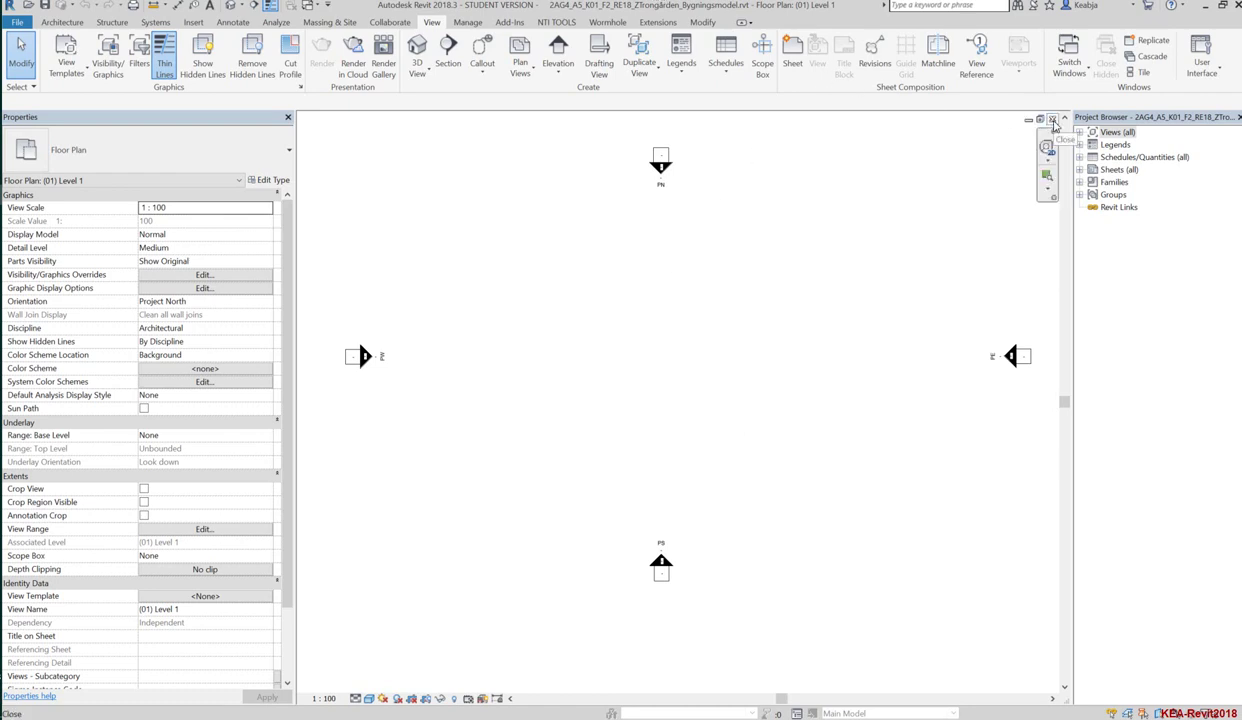
pyautogui.click(1052, 119)
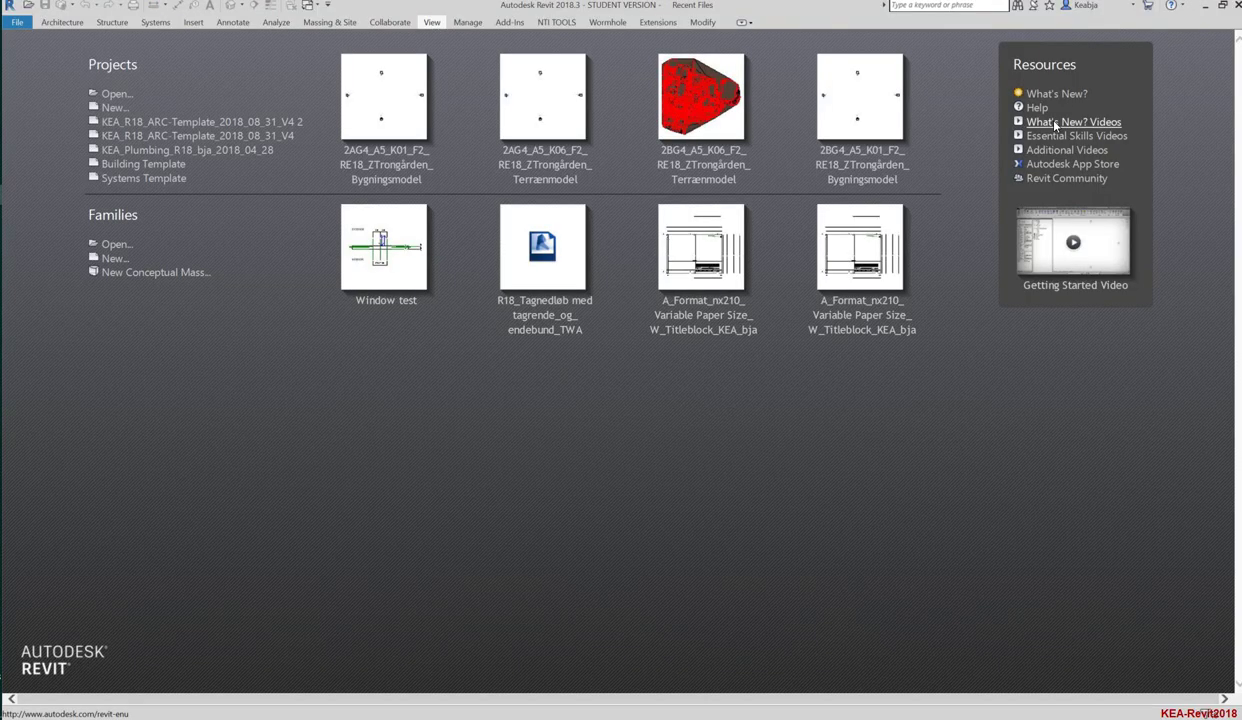